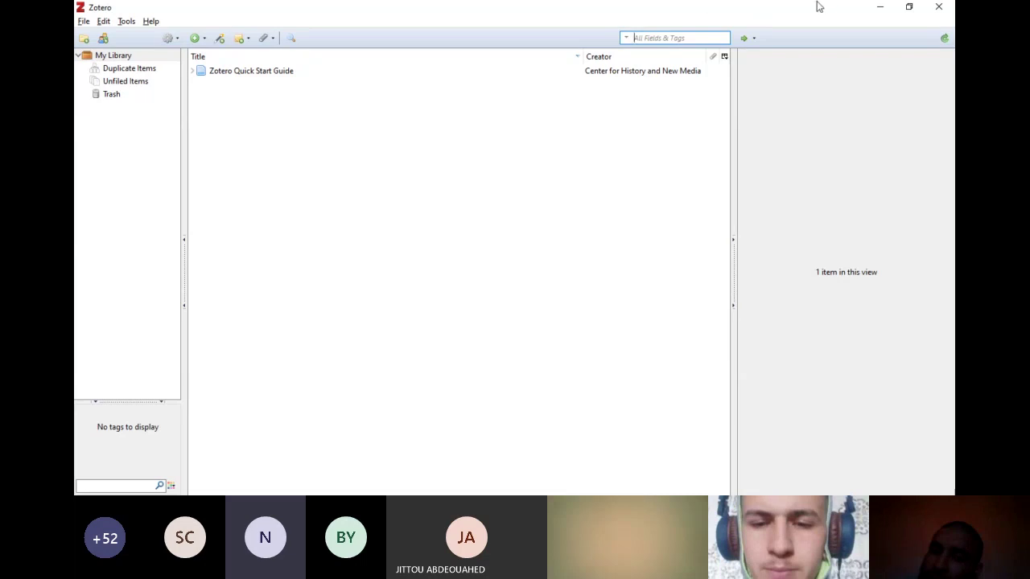
# Step: Open the Word Processors settings in Zotero's Cite preferences and examine the Microsoft Word add-in installation option
pyautogui.click(877, 8)
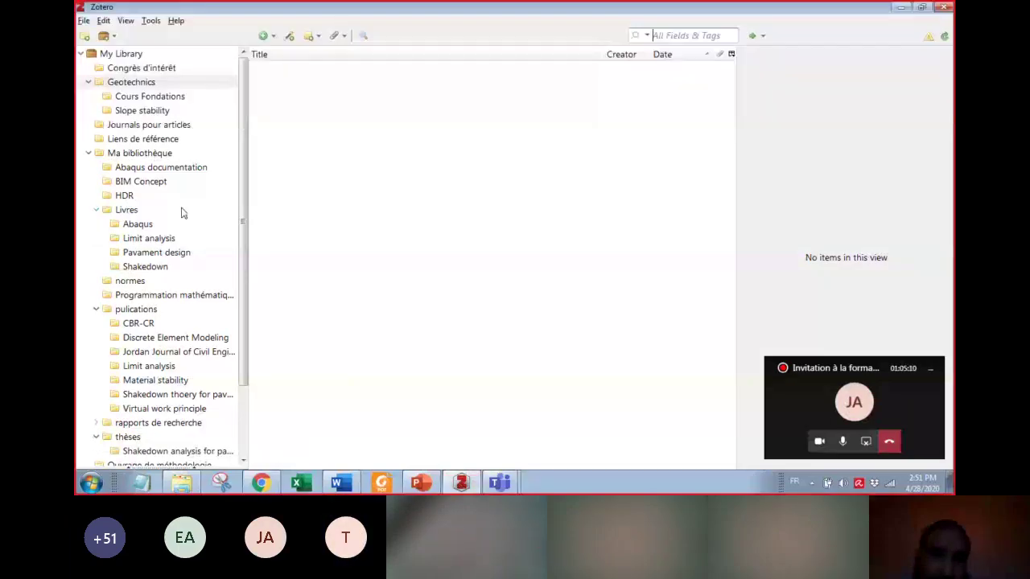
pyautogui.click(103, 21)
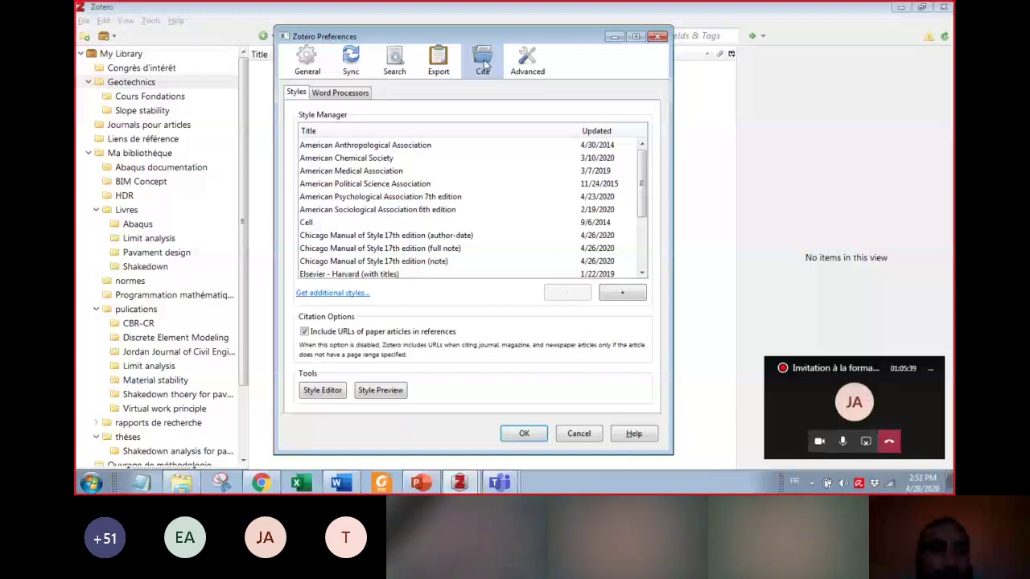
pyautogui.click(338, 94)
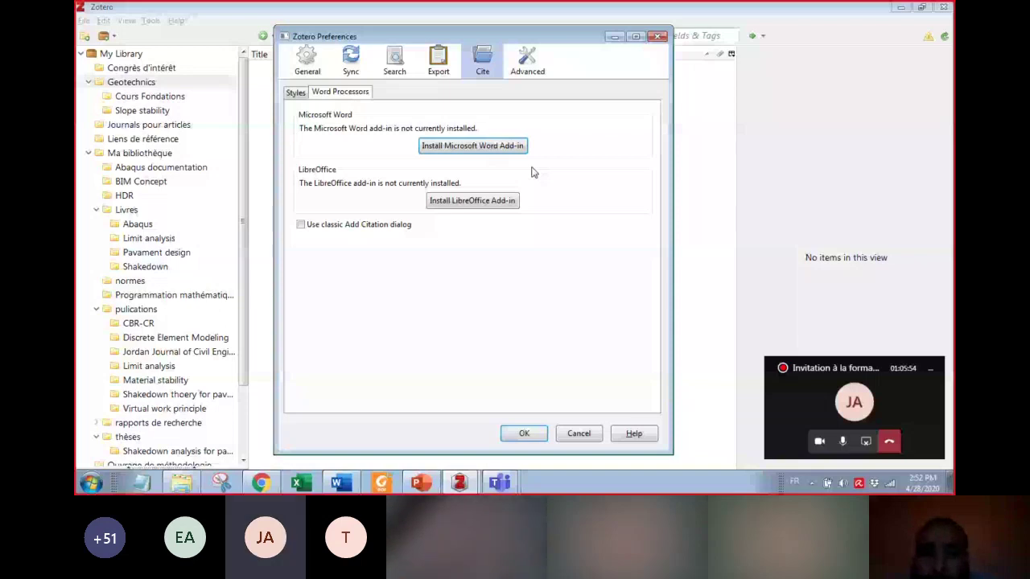
pyautogui.click(473, 149)
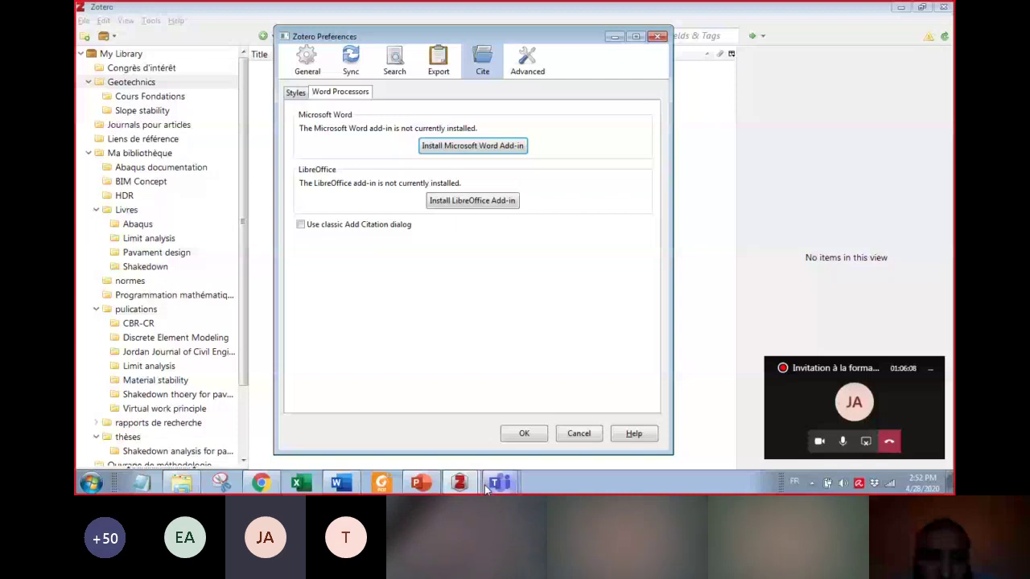
# Step: Switch to the Zotero guide in Word and read from the installation section to the ways of adding a reference
pyautogui.click(488, 486)
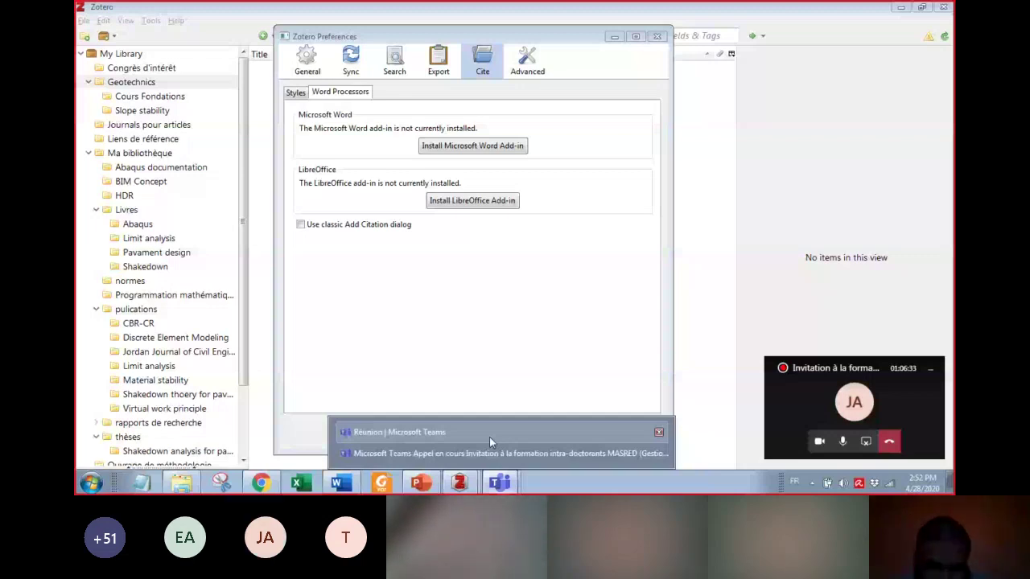
pyautogui.click(489, 437)
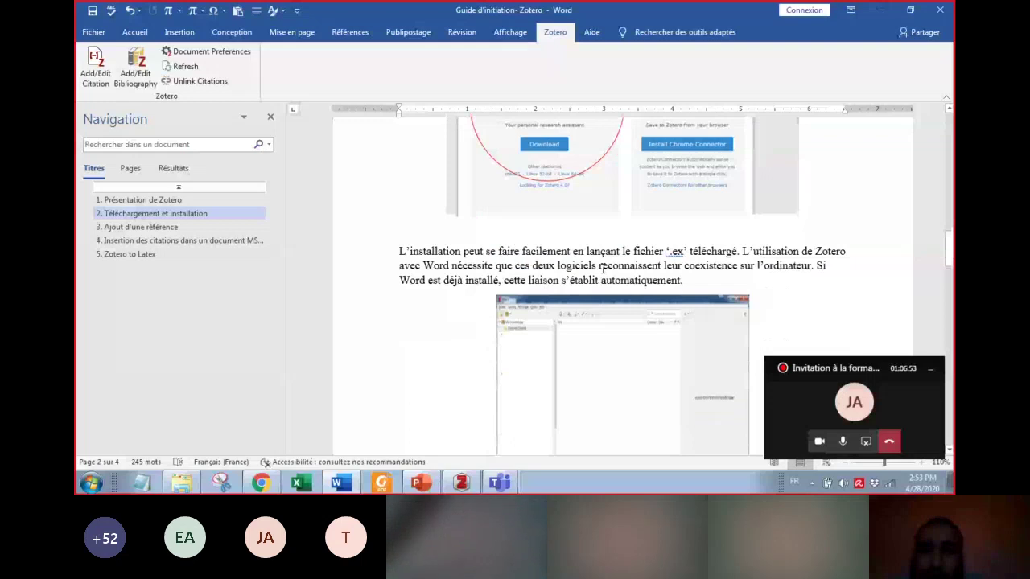
pyautogui.scroll(-1, 602, 268)
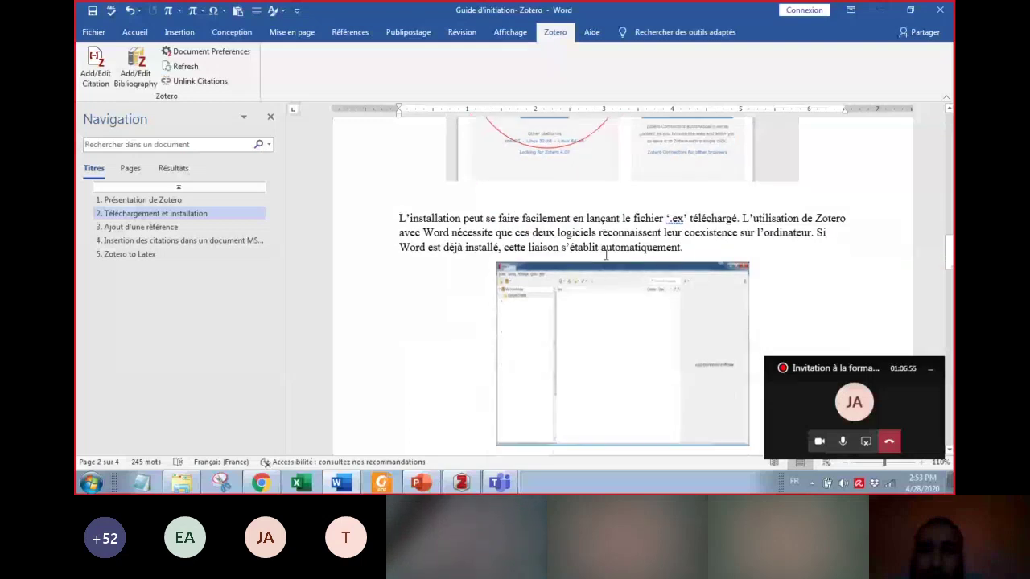
pyautogui.scroll(-5, 606, 255)
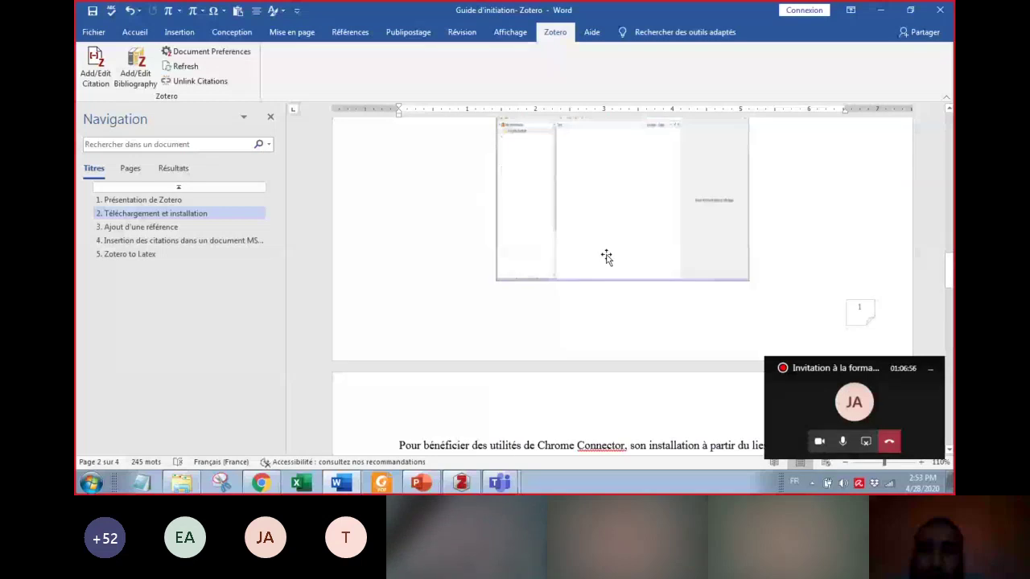
pyautogui.scroll(-6, 607, 257)
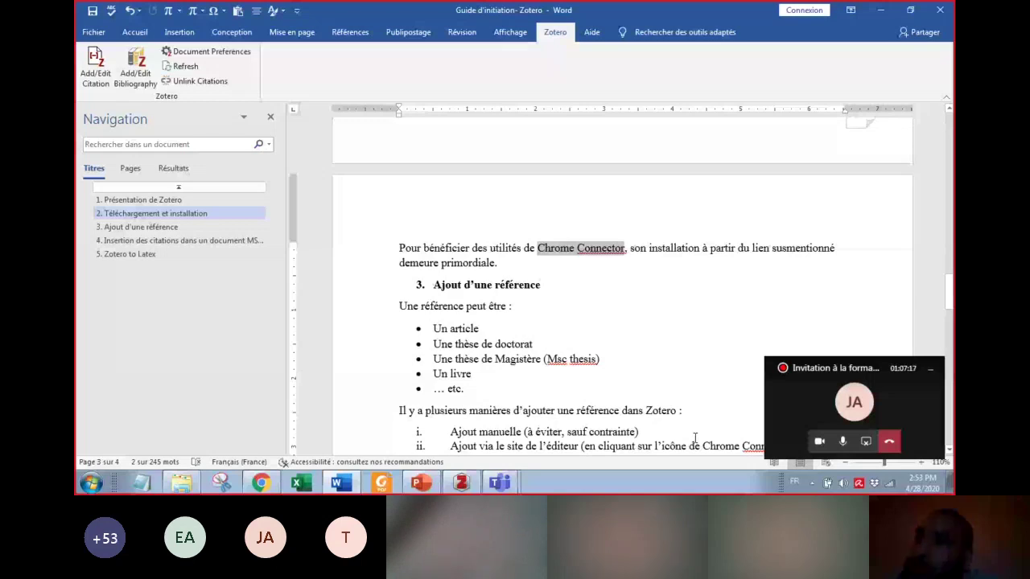
# Step: Switch to Chrome and open the Zotero Connector's web store page from the download page on zotero.org
pyautogui.moveTo(468, 486)
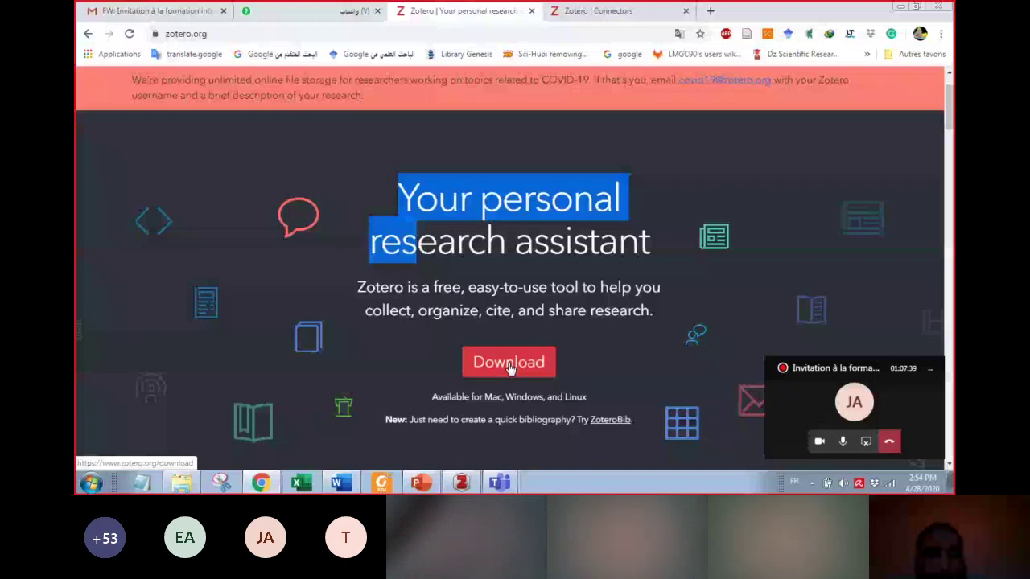
pyautogui.click(509, 367)
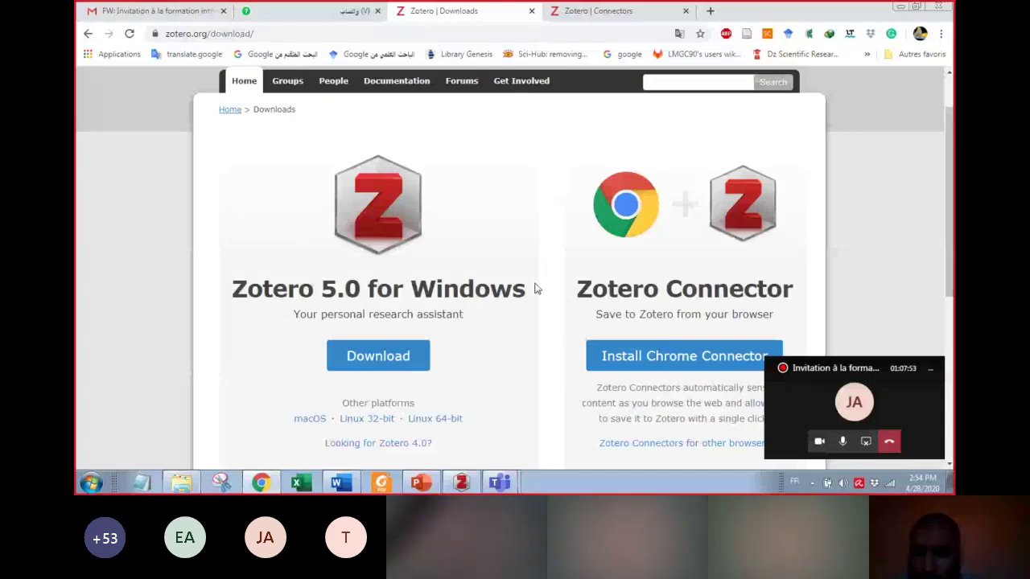
pyautogui.click(696, 375)
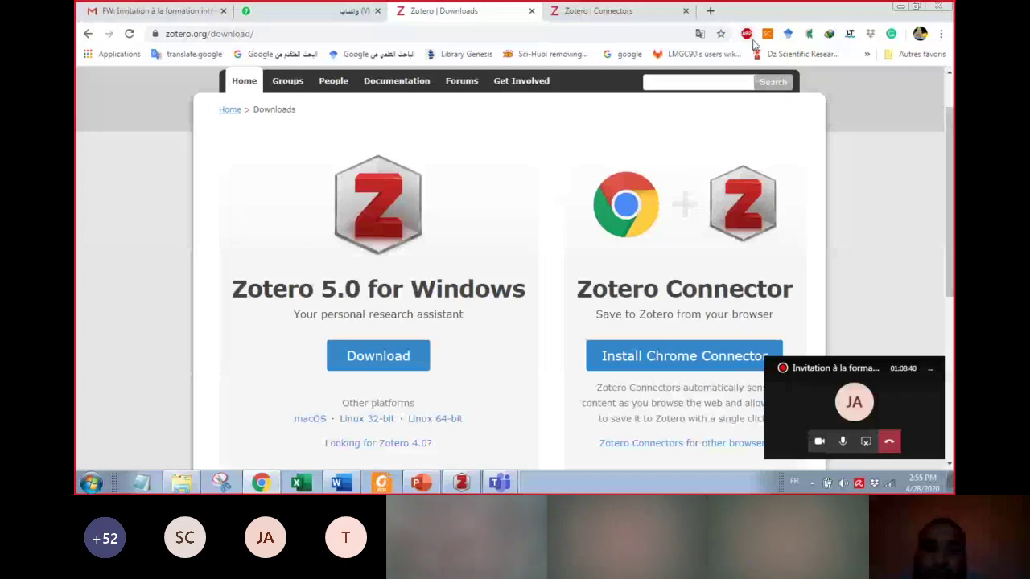
pyautogui.click(677, 362)
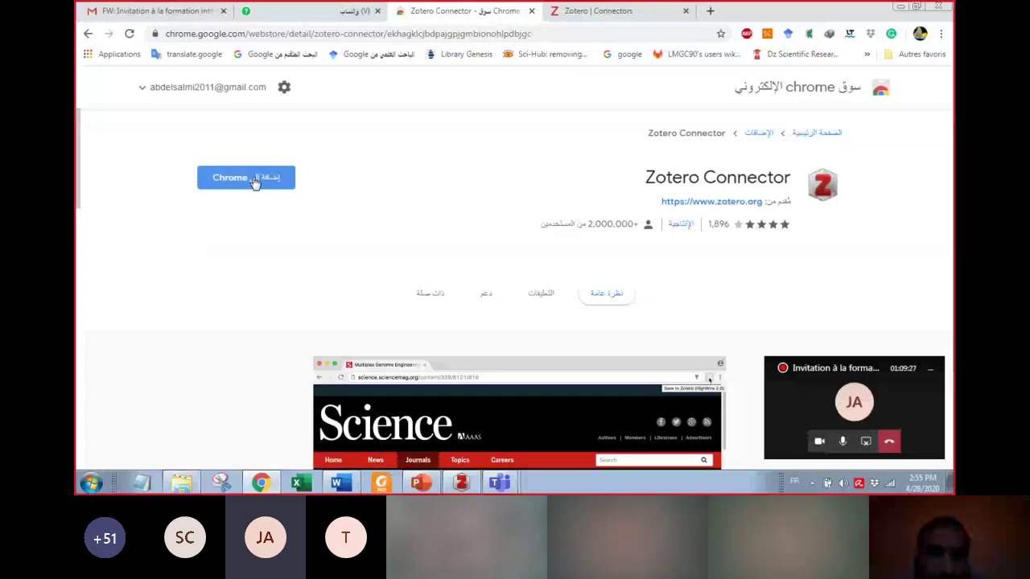
# Step: Add the Zotero Connector extension to Chrome and dismiss the extension notice and the Teams error dialog
pyautogui.click(253, 183)
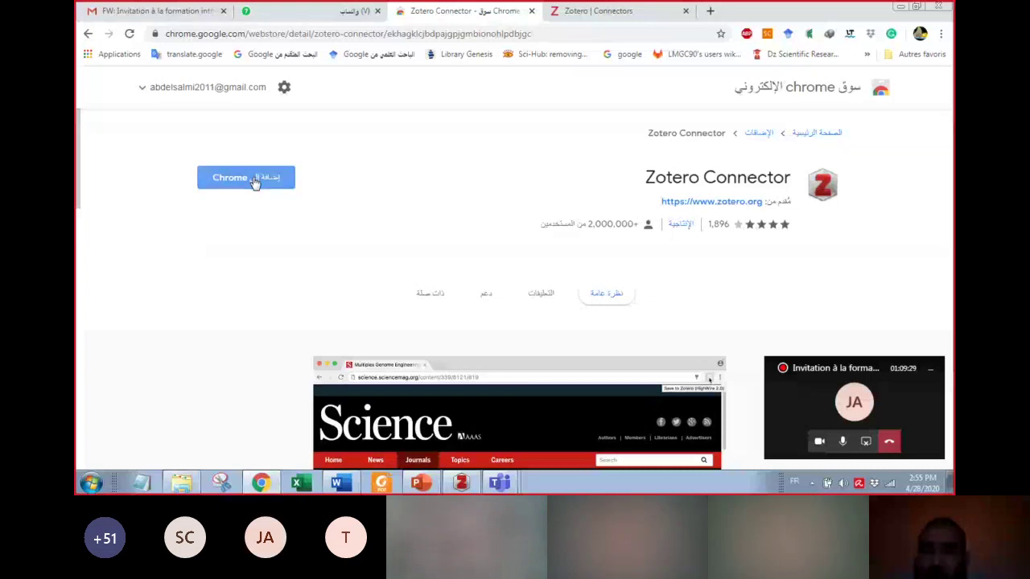
pyautogui.click(252, 180)
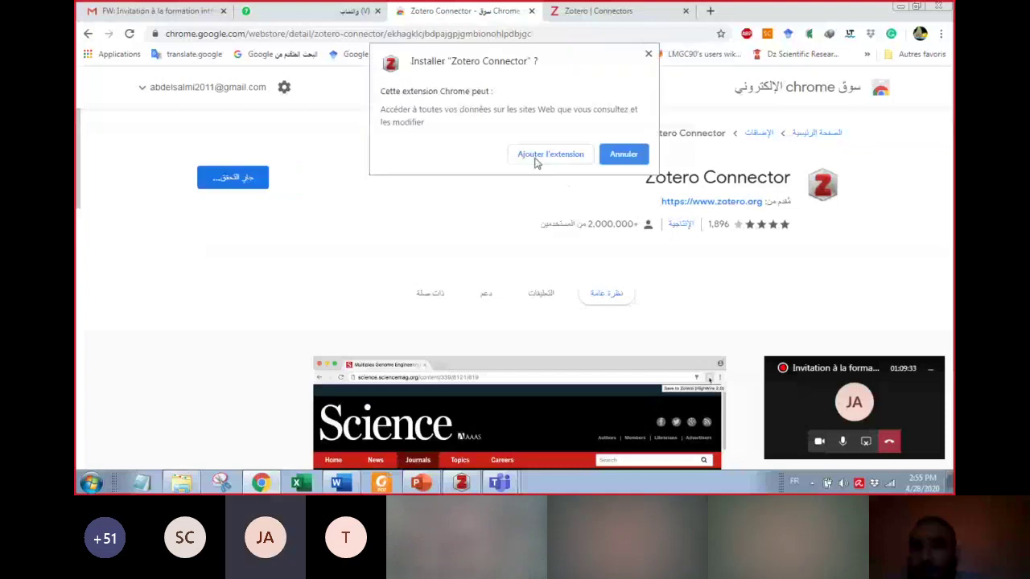
pyautogui.click(536, 161)
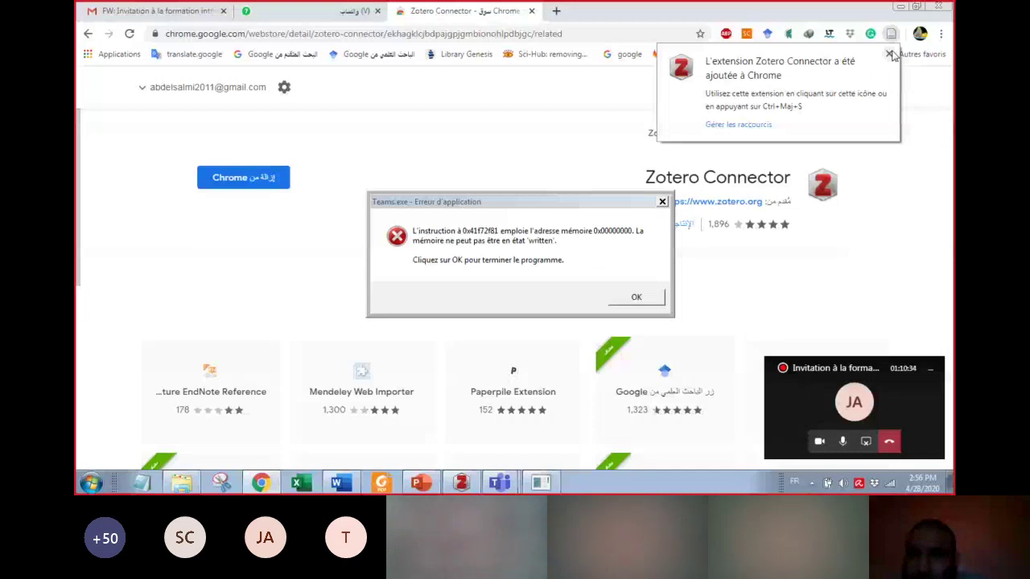
pyautogui.click(889, 54)
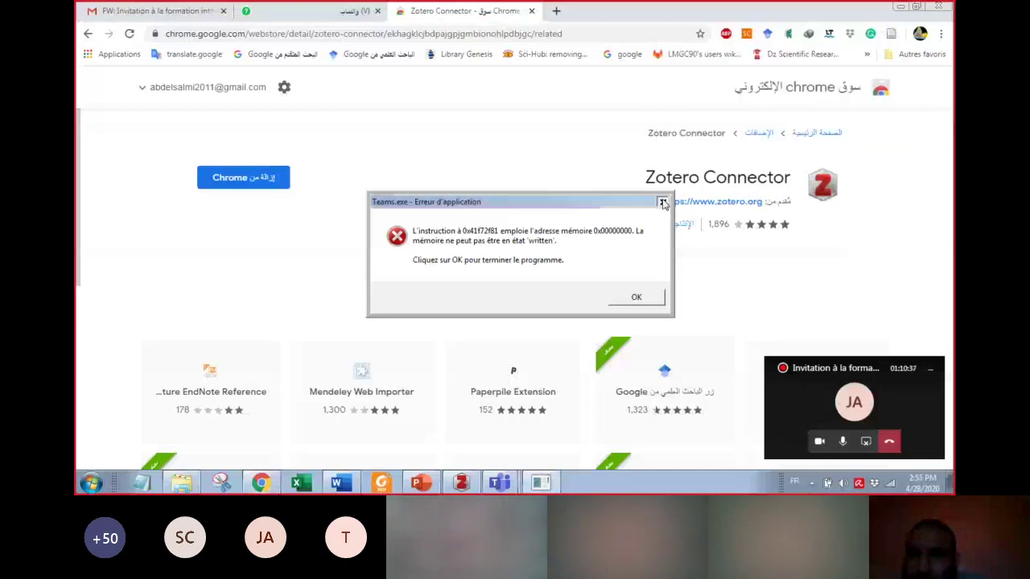
pyautogui.click(663, 203)
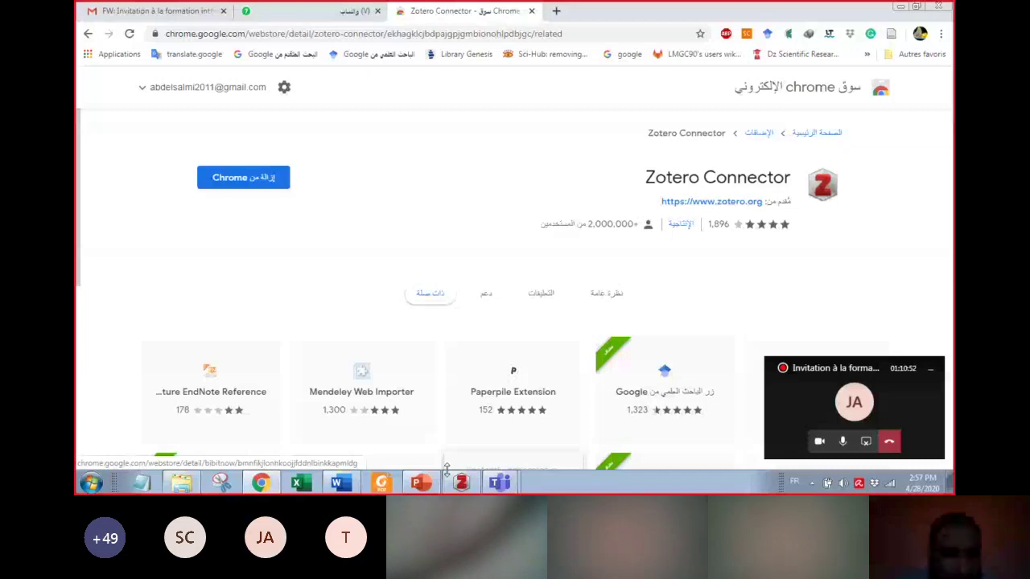
# Step: Load sciencedirect.com in a new tab and open the article "Characteristics of PCDD/Fs in soil and sediment samples collected from A-So former airbase"
pyautogui.click(557, 11)
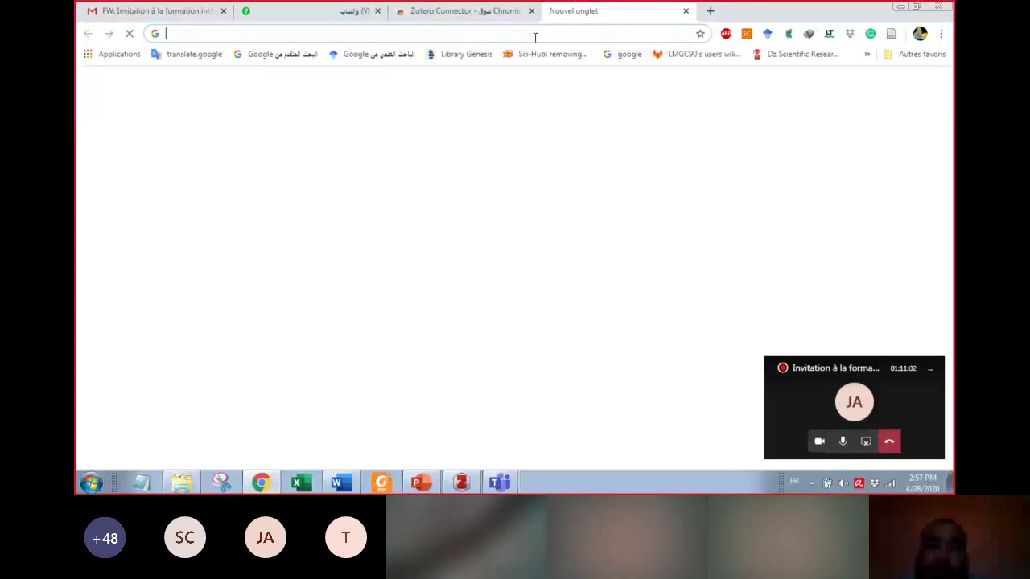
pyautogui.write('Science')
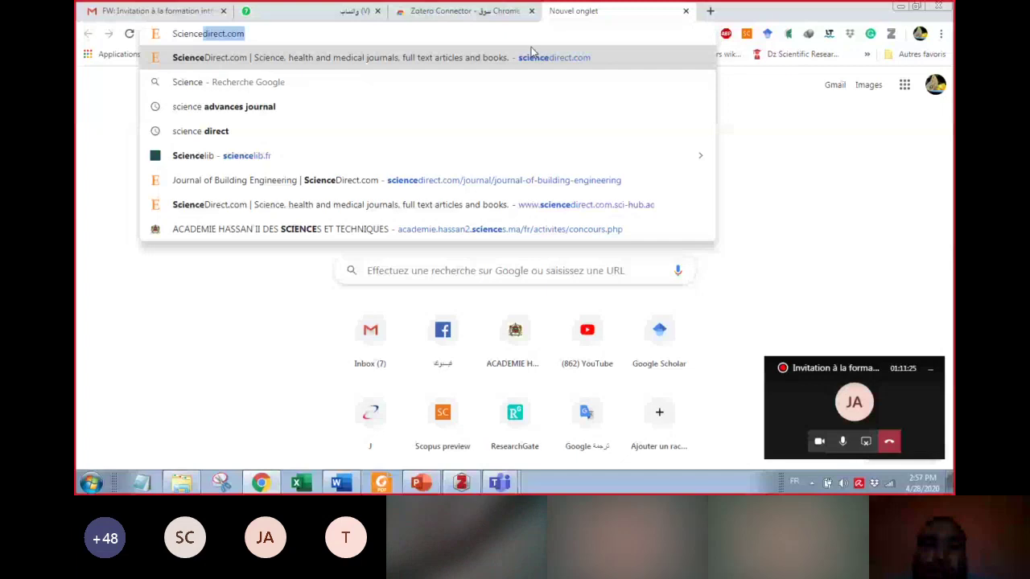
pyautogui.click(532, 52)
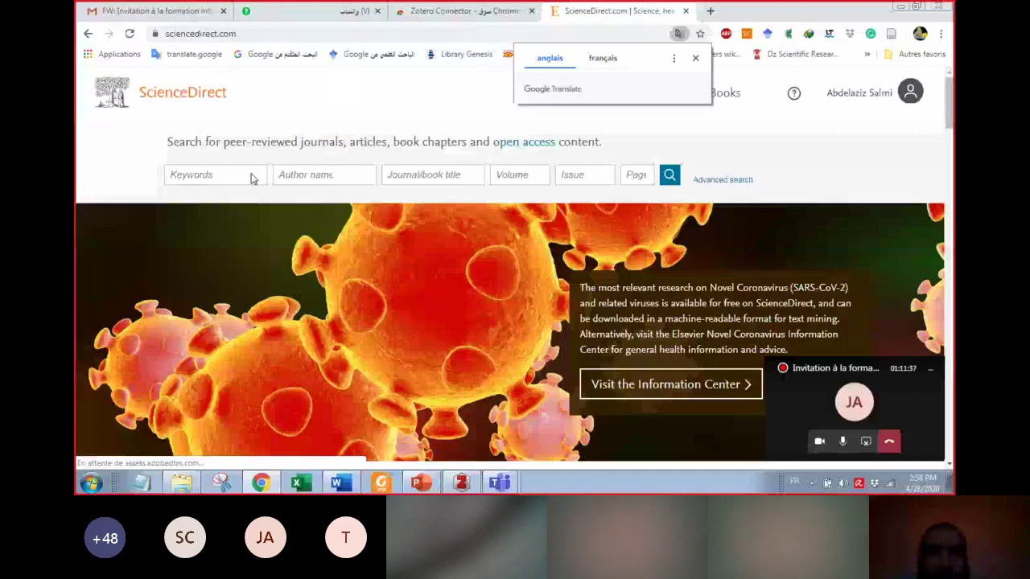
pyautogui.click(240, 173)
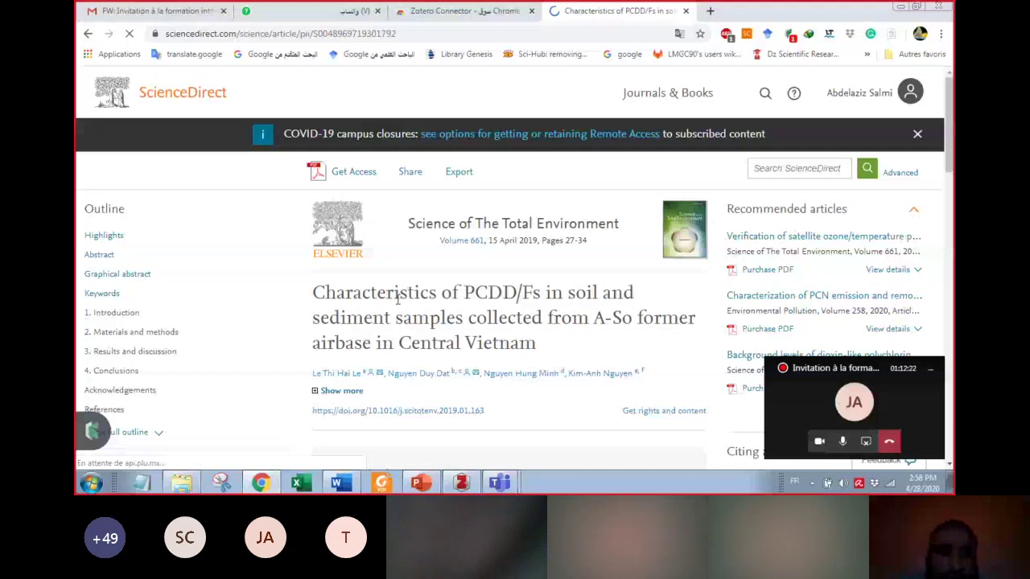
pyautogui.scroll(-2, 433, 318)
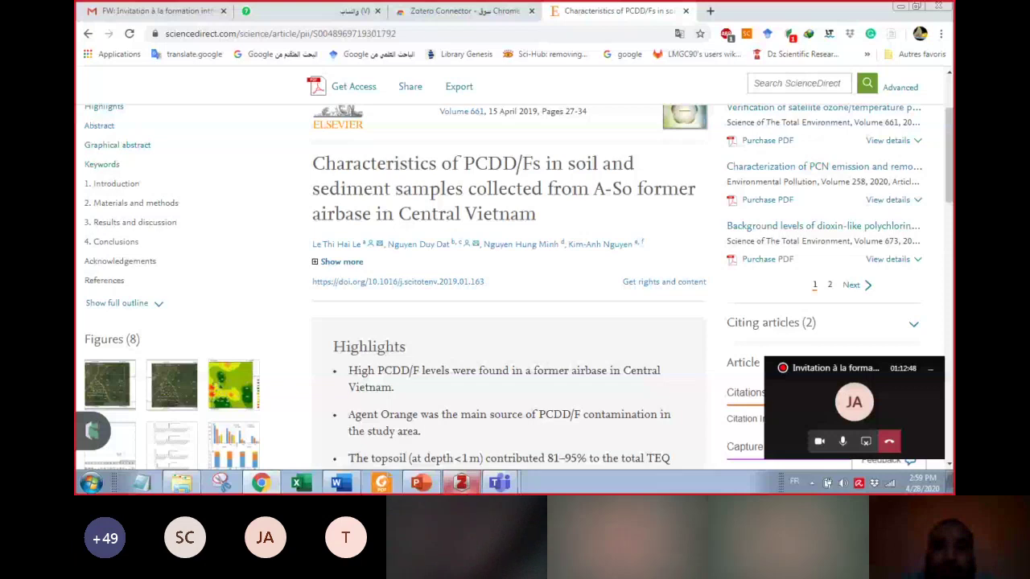
# Step: Select the Abaqus documentation collection in Zotero and save the open ScienceDirect article into it from Chrome with the Zotero Connector
pyautogui.click(461, 482)
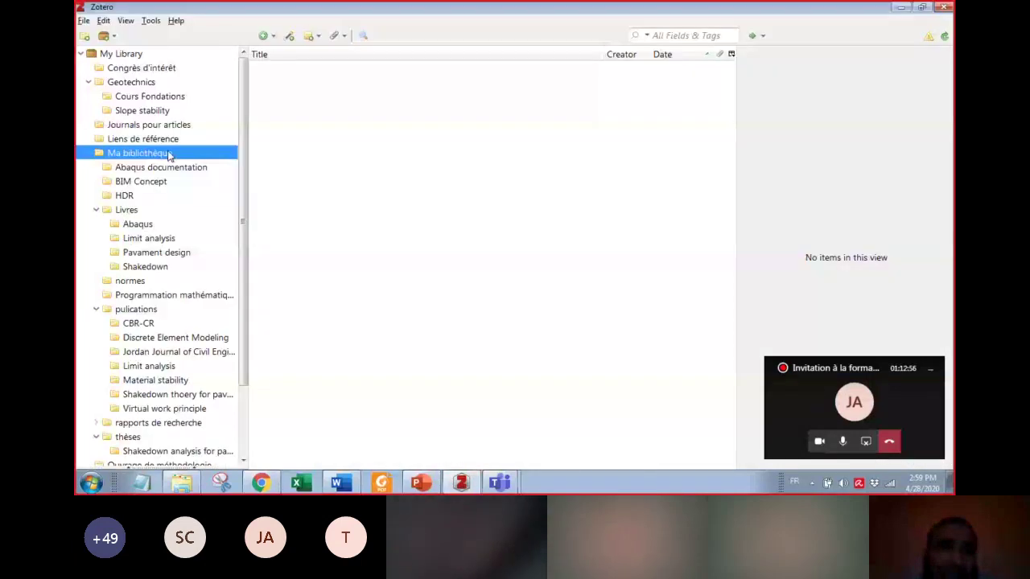
pyautogui.click(165, 166)
pyautogui.click(339, 36)
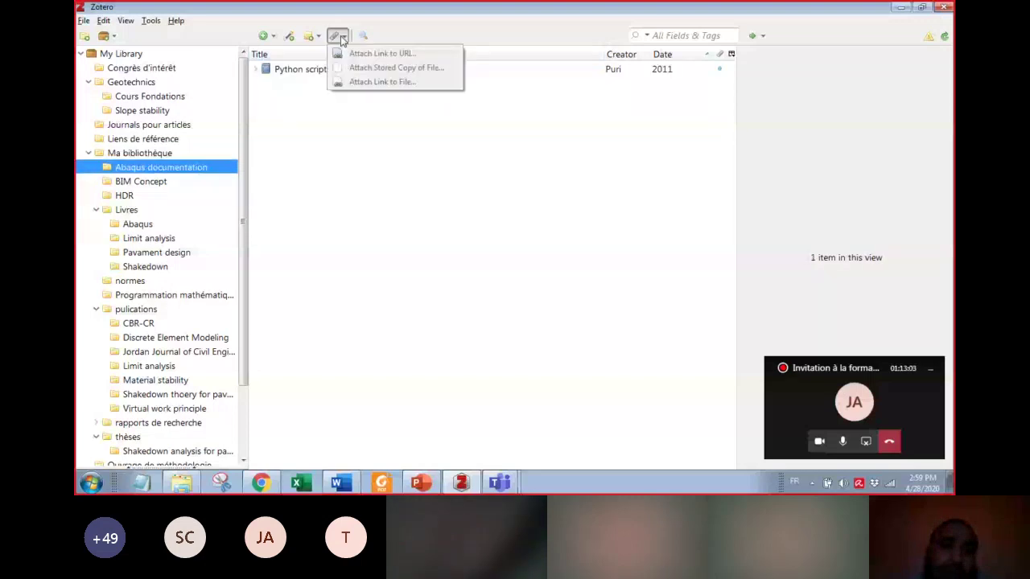
pyautogui.click(266, 36)
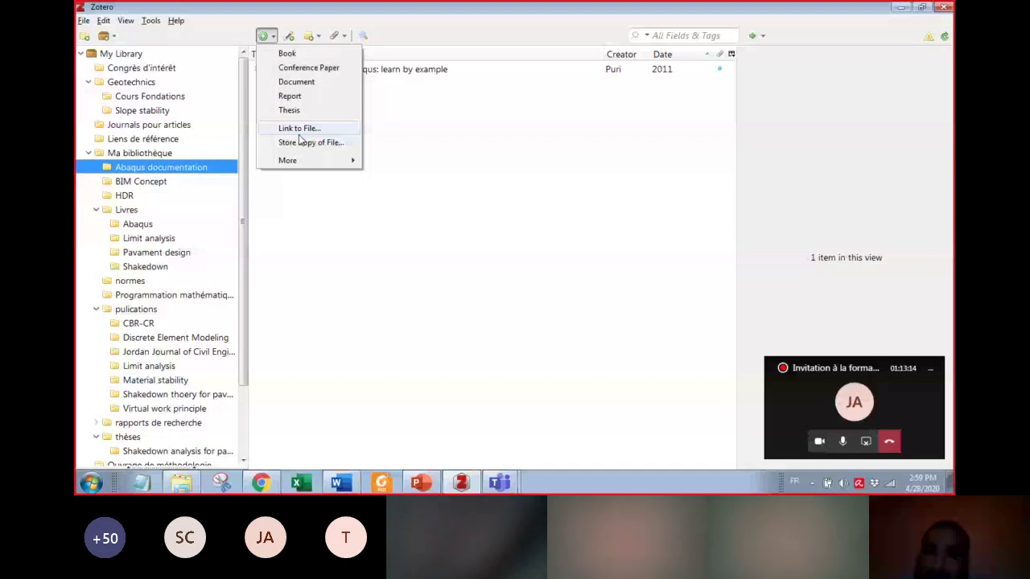
pyautogui.click(262, 482)
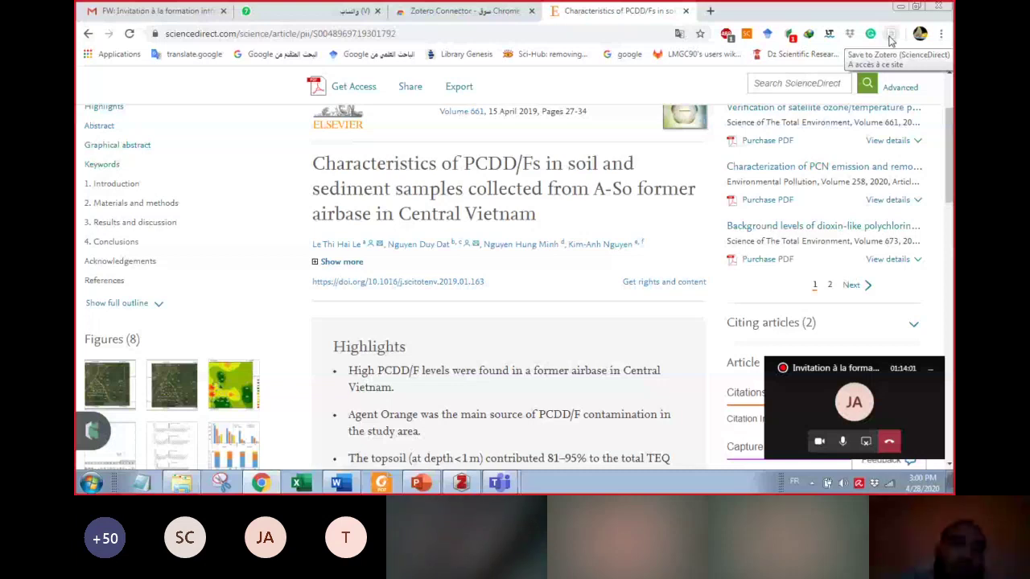
pyautogui.click(890, 37)
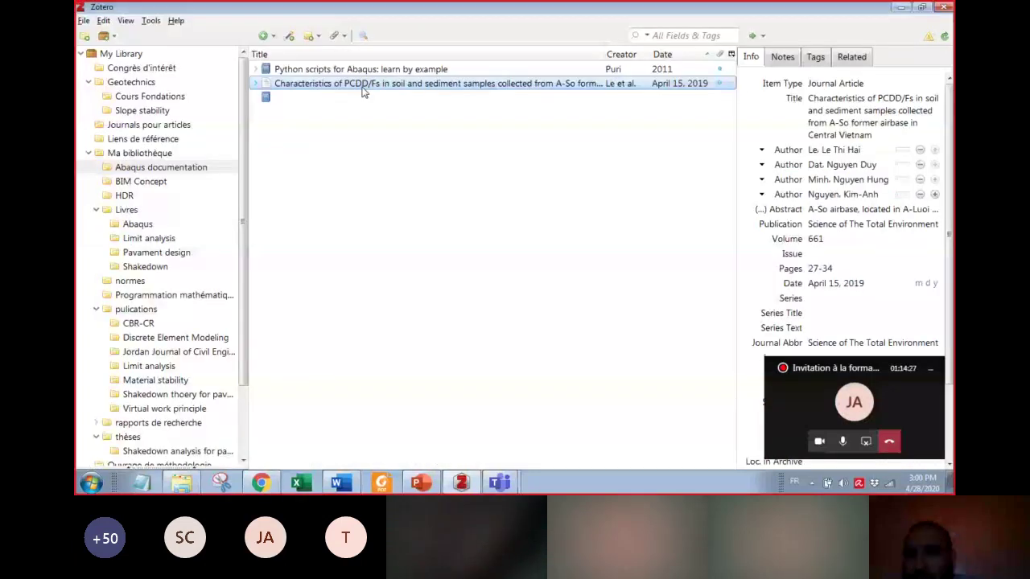
# Step: Examine the saved article's title, abstract and language fields in Zotero
pyautogui.click(839, 94)
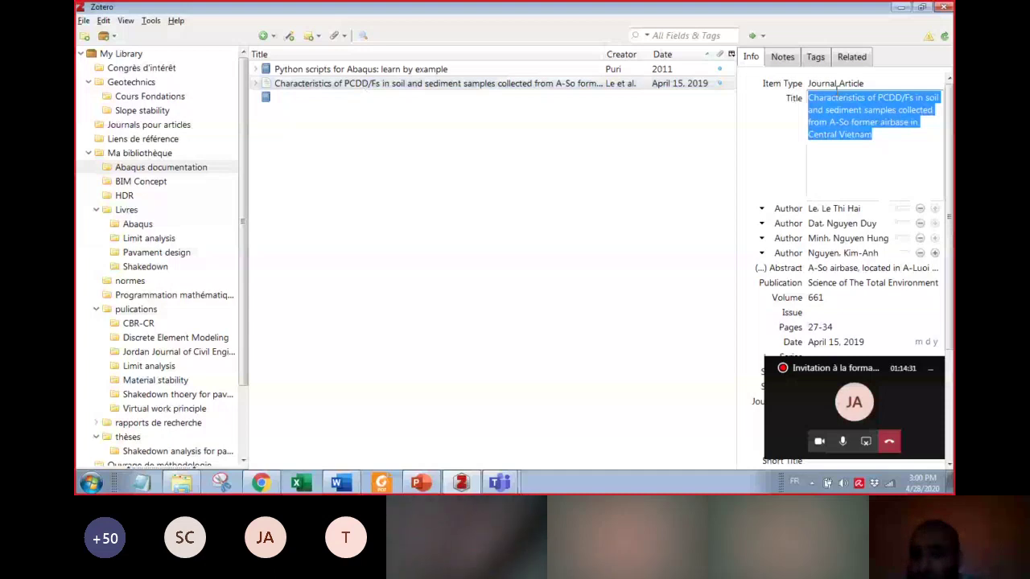
pyautogui.click(869, 268)
pyautogui.scroll(-5, 829, 362)
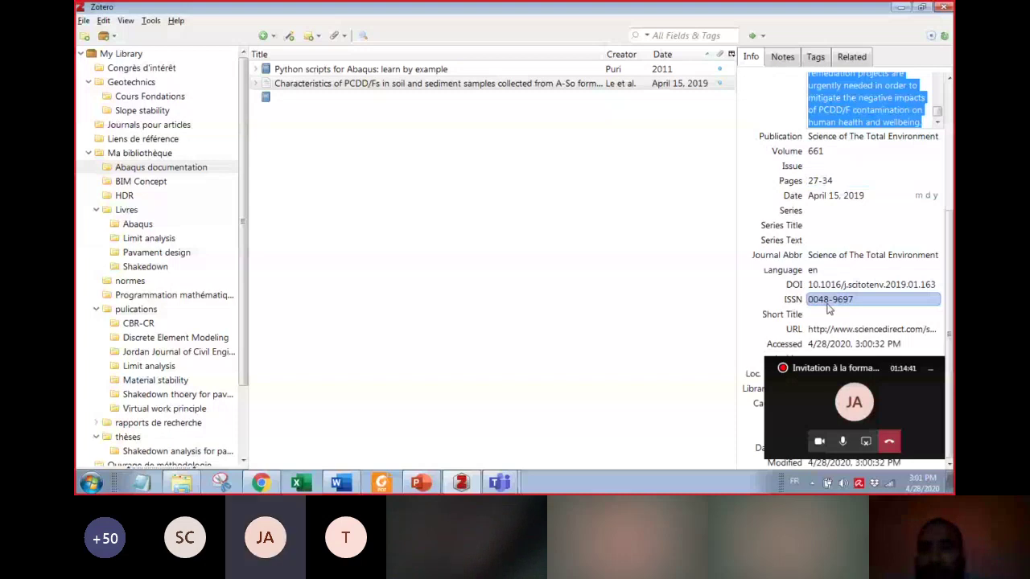
pyautogui.click(812, 270)
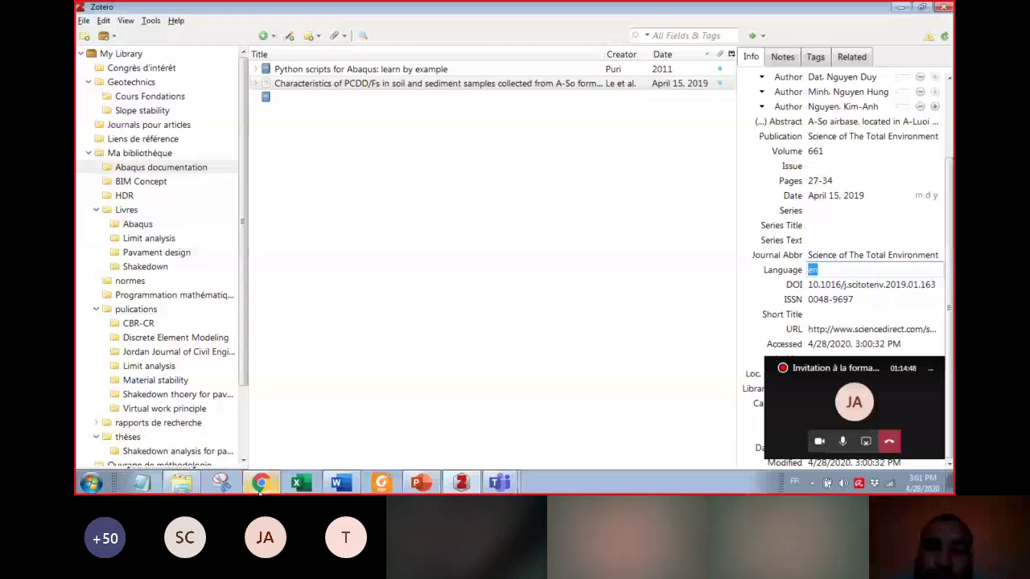
# Step: Return to the ScienceDirect article in Chrome and locate the Save to Zotero option
pyautogui.click(259, 487)
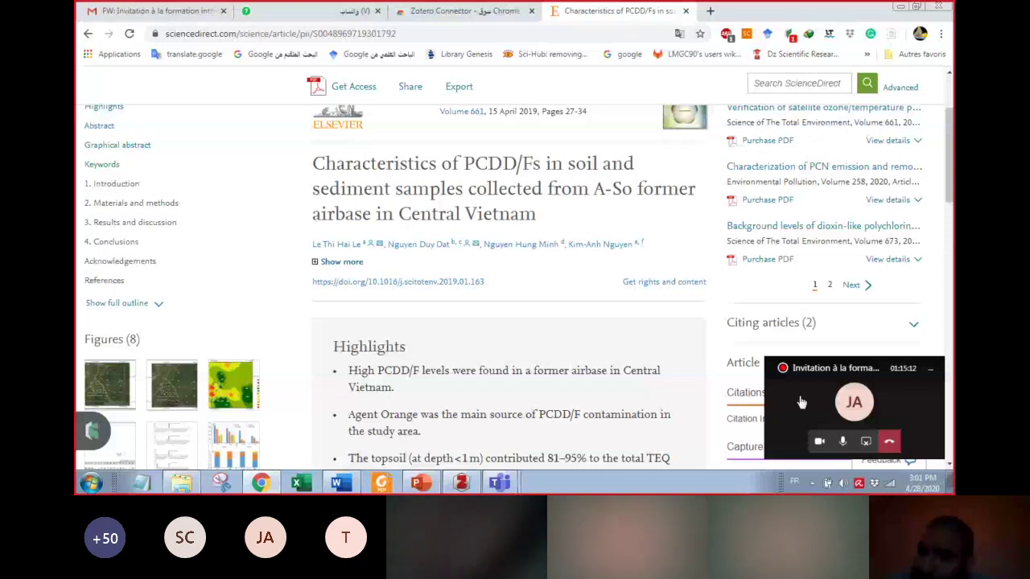
pyautogui.hotkey('alt', 'Tab')
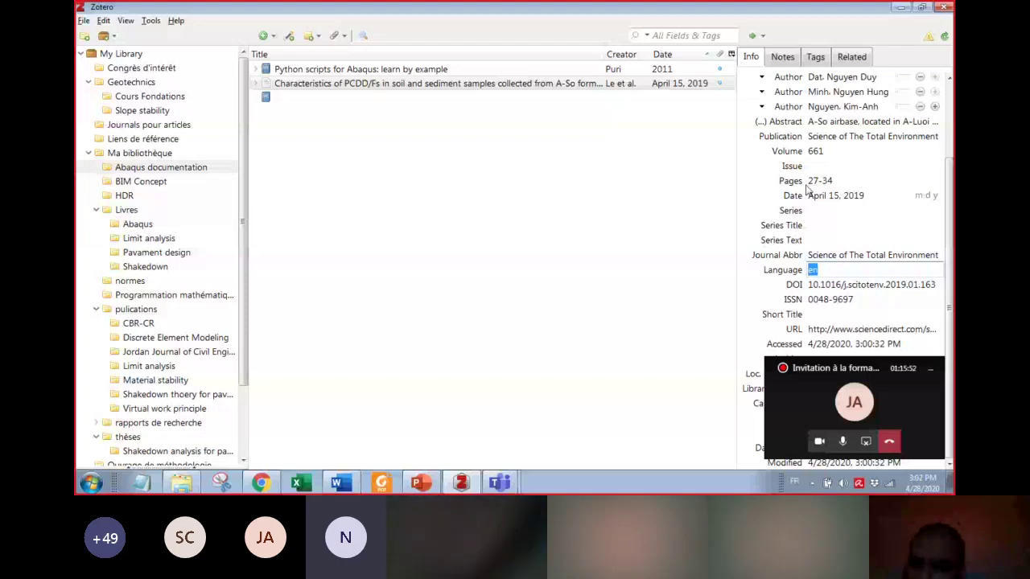
pyautogui.click(462, 485)
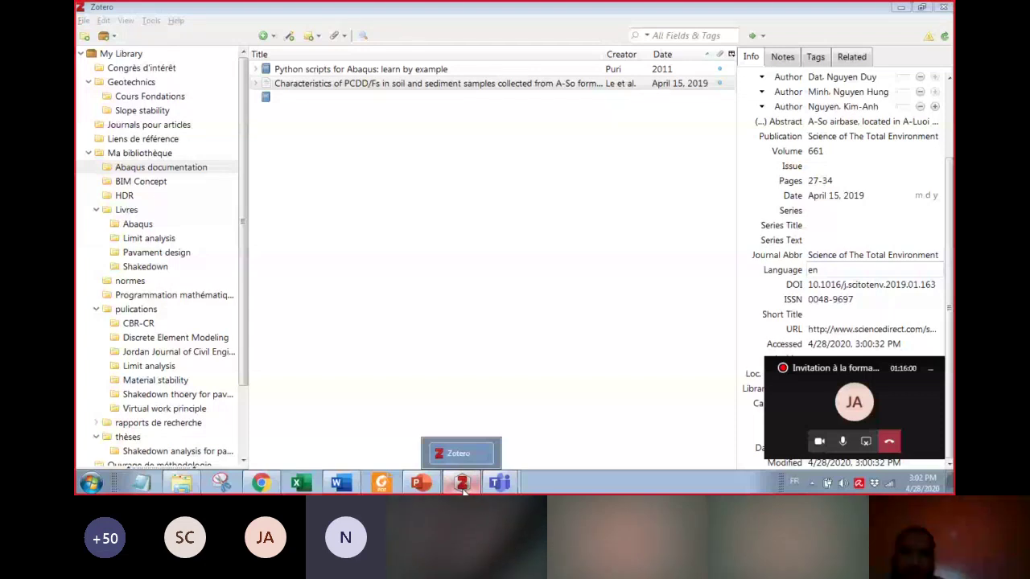
pyautogui.click(463, 484)
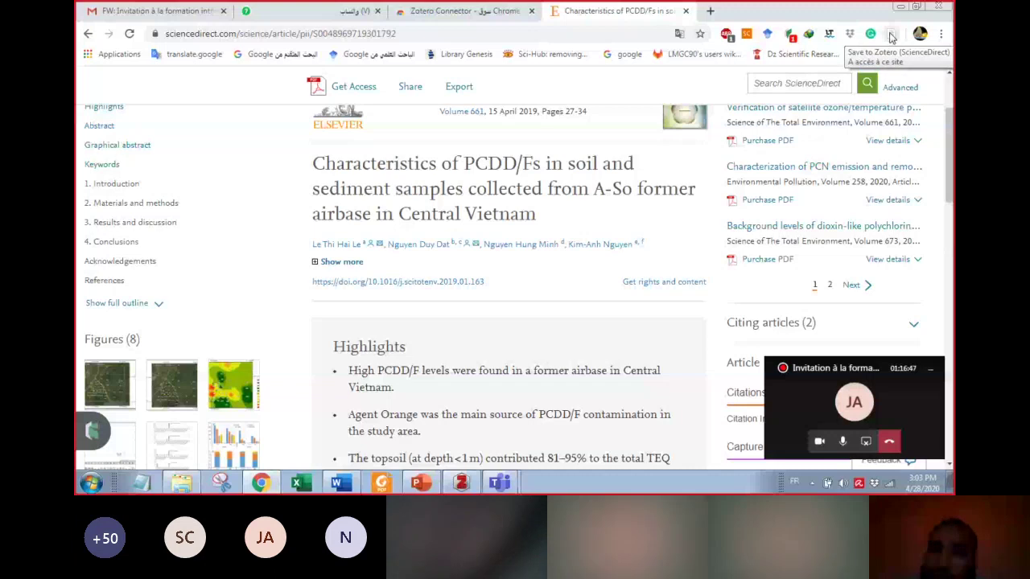
# Step: Check the Ma bibliothèque collection and its Abaqus documentation subcollection in Zotero, and select the saved PCDD/Fs article
pyautogui.click(891, 34)
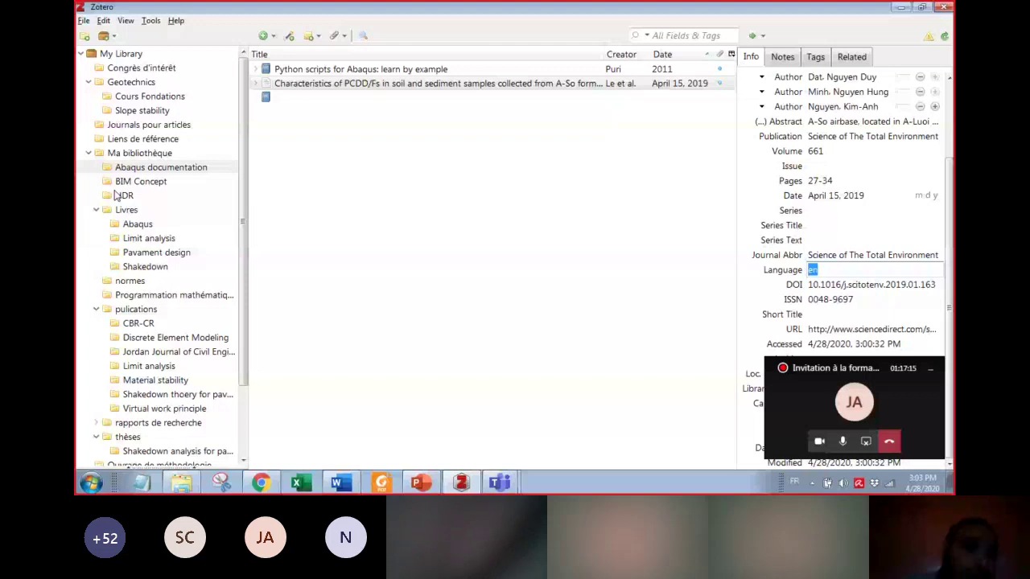
pyautogui.click(139, 154)
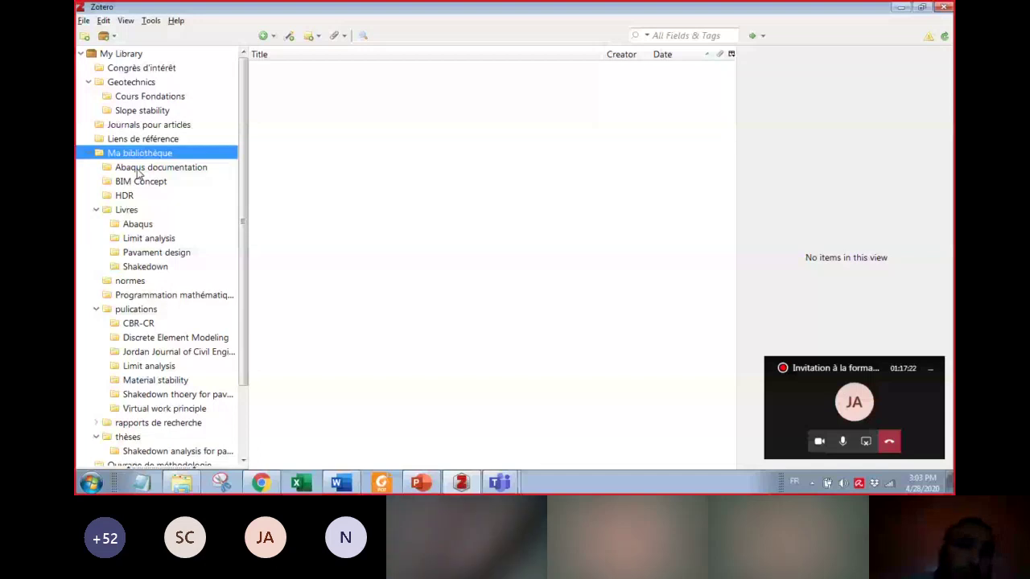
pyautogui.click(141, 168)
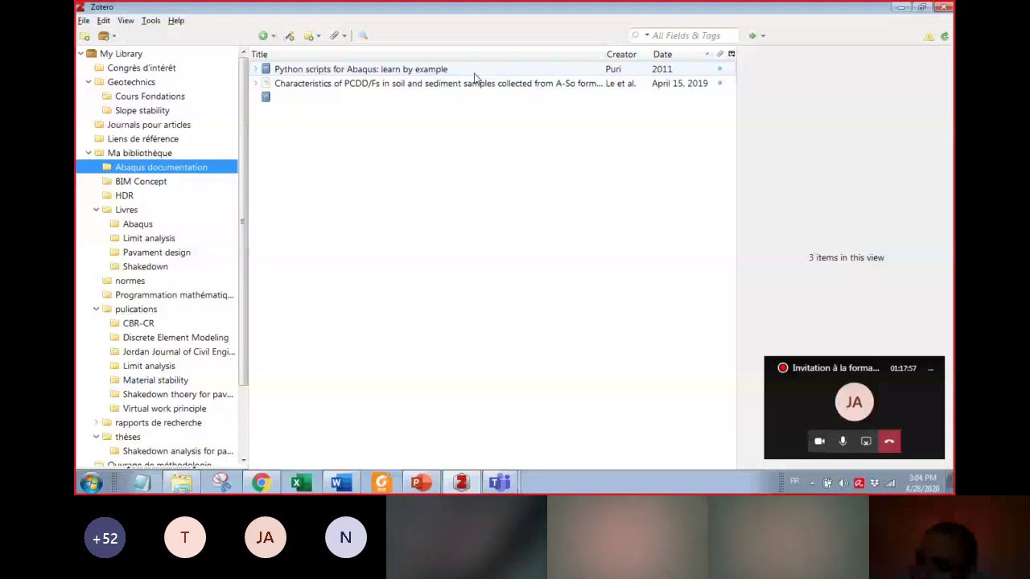
pyautogui.click(475, 83)
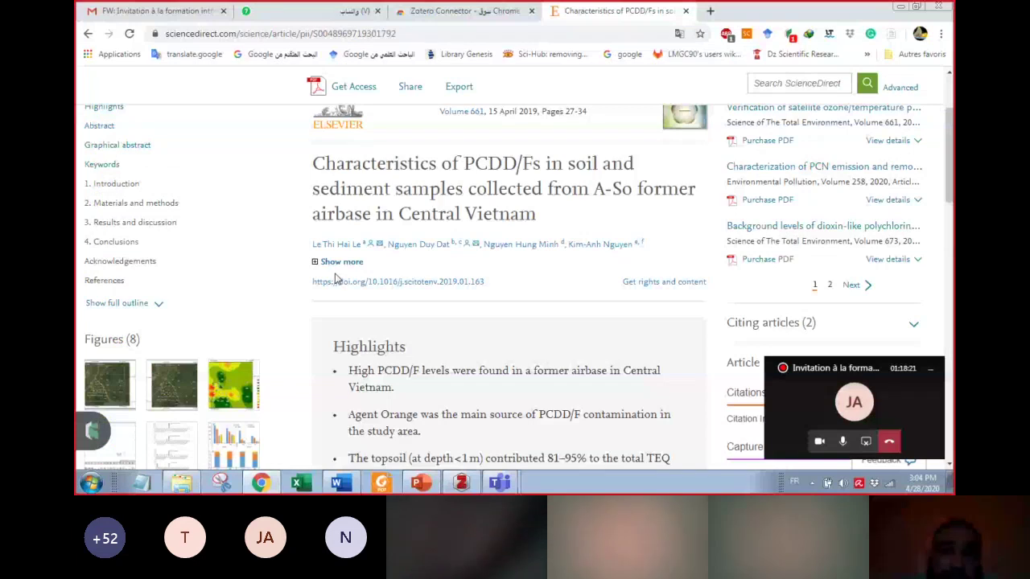
# Step: Compare the ScienceDirect article page with the saved item in Zotero, checking its volume and issue fields
pyautogui.scroll(2, 335, 278)
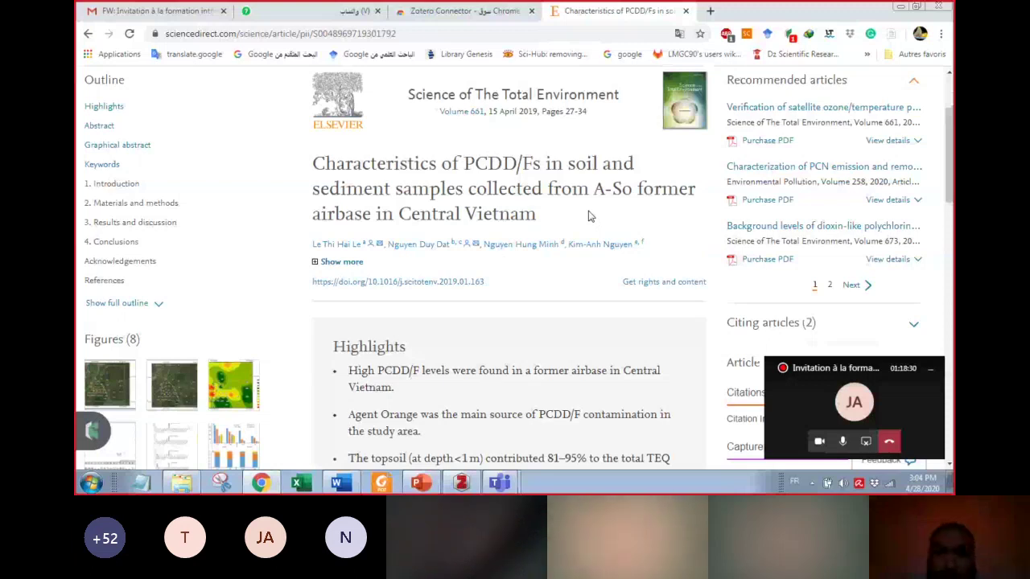
pyautogui.scroll(-1, 512, 290)
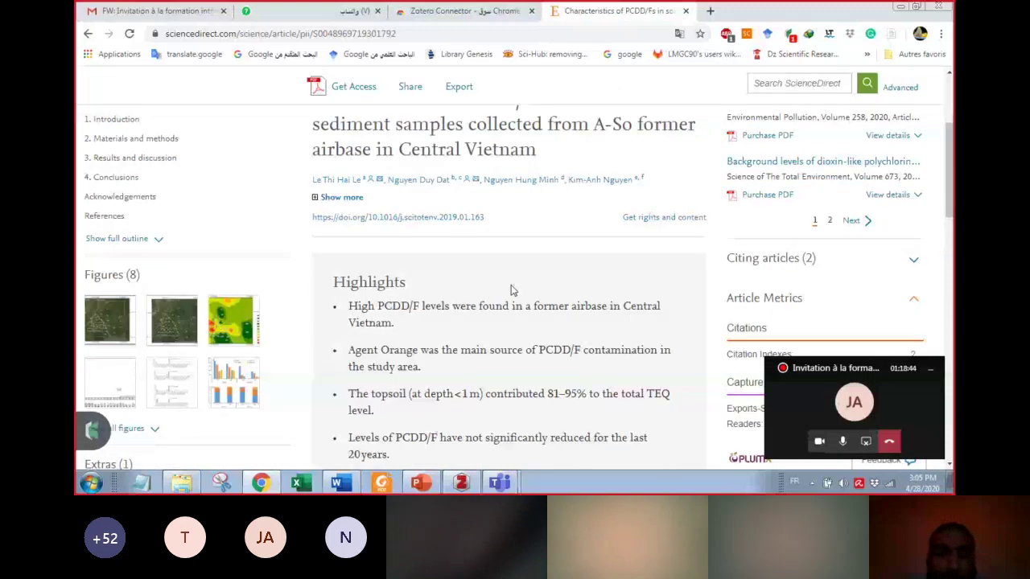
pyautogui.scroll(3, 512, 290)
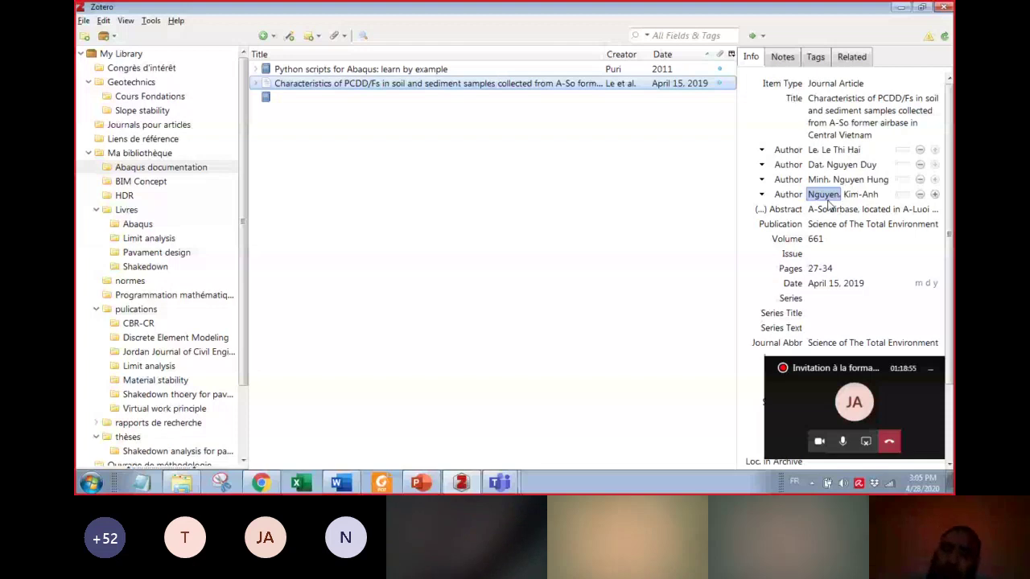
pyautogui.click(815, 239)
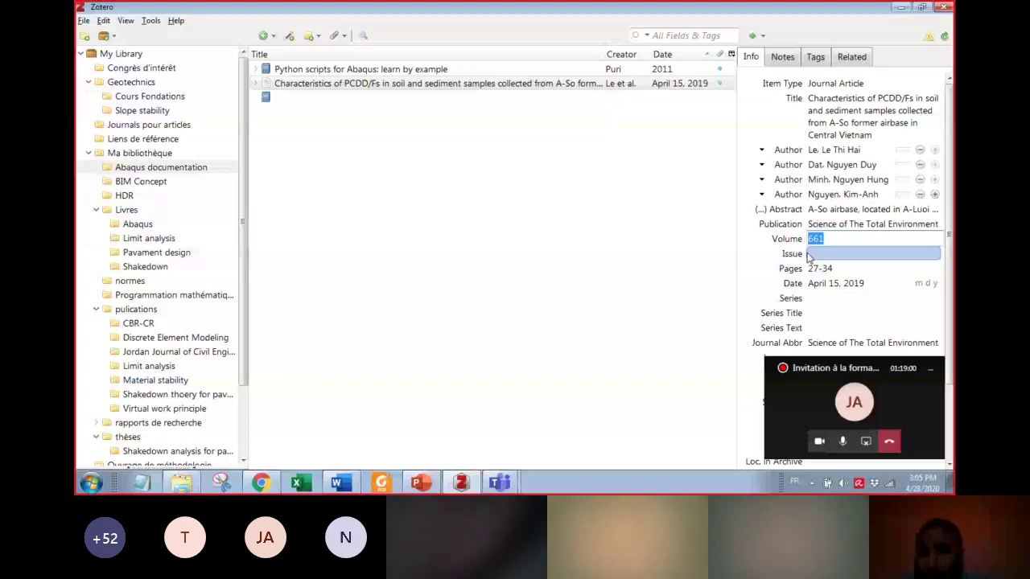
pyautogui.click(815, 254)
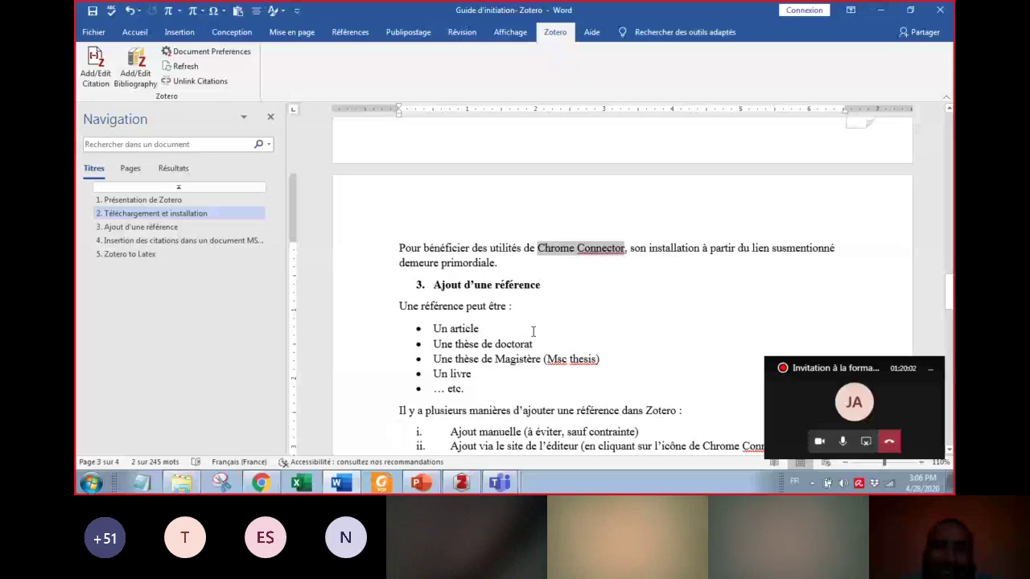
# Step: Review the section "Ajout d'une référence" in the Word guide, covering reference types and the ways to add them to Zotero
pyautogui.scroll(-4, 533, 331)
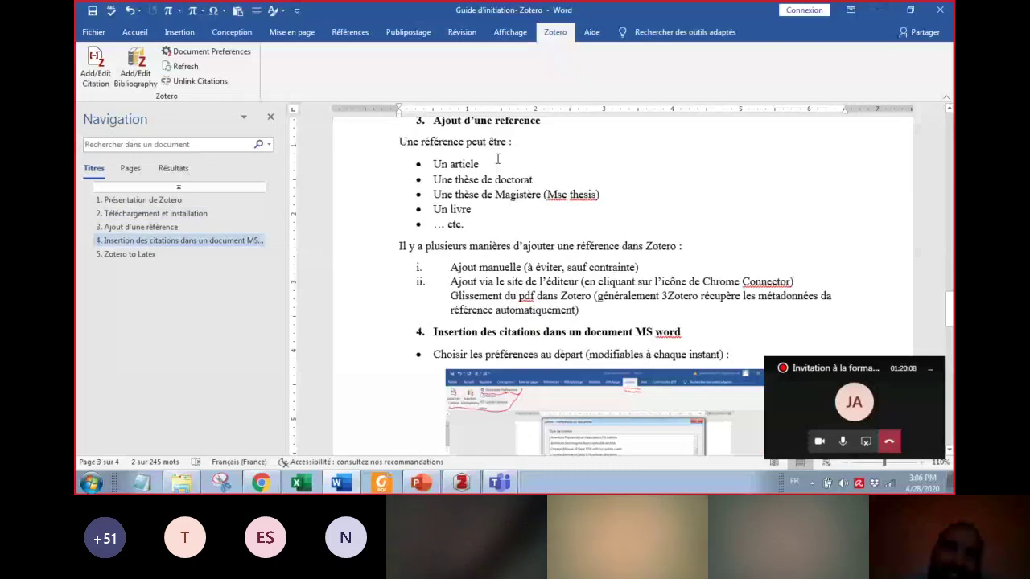
pyautogui.scroll(1, 497, 158)
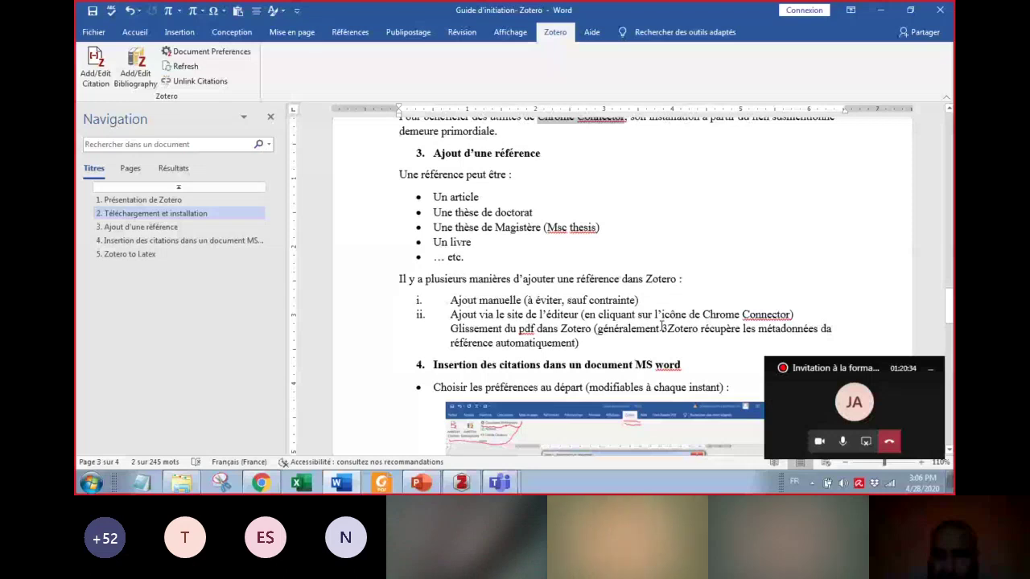
pyautogui.click(639, 300)
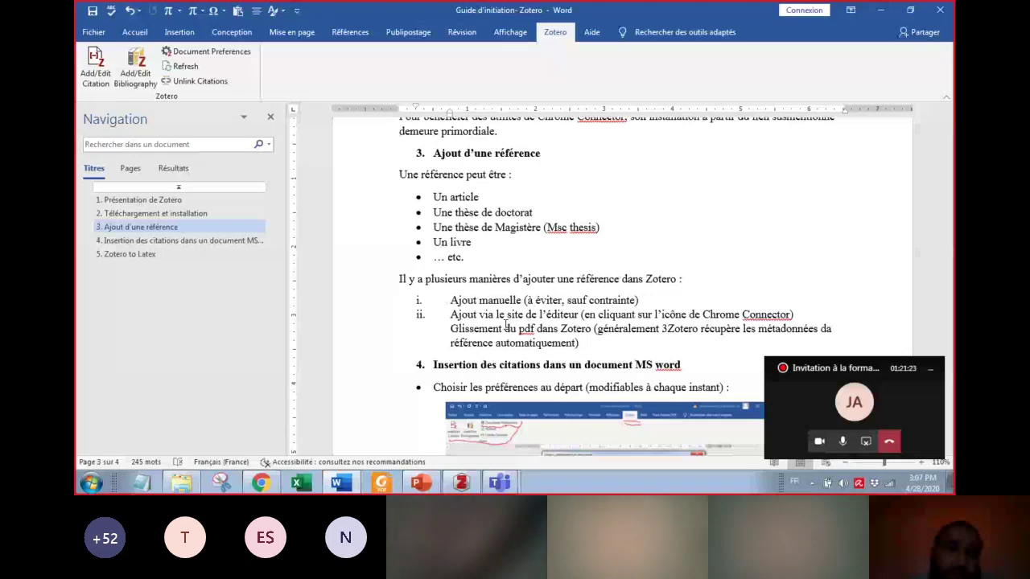
# Step: Create a new Thesis item in Zotero's Abaqus documentation collection and compare it with the blank book and journal article entries
pyautogui.hotkey('alt', 'Tab')
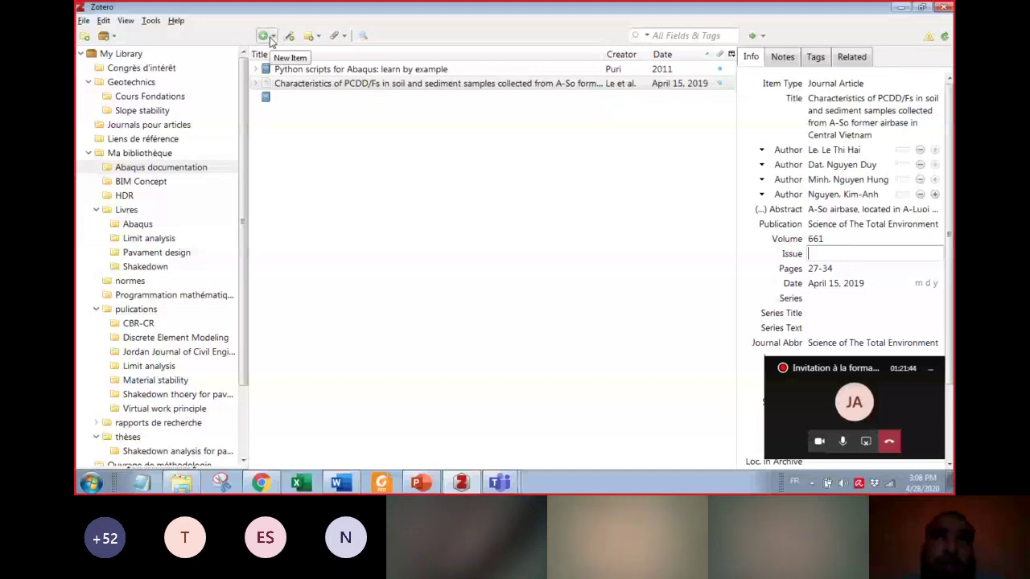
pyautogui.click(273, 37)
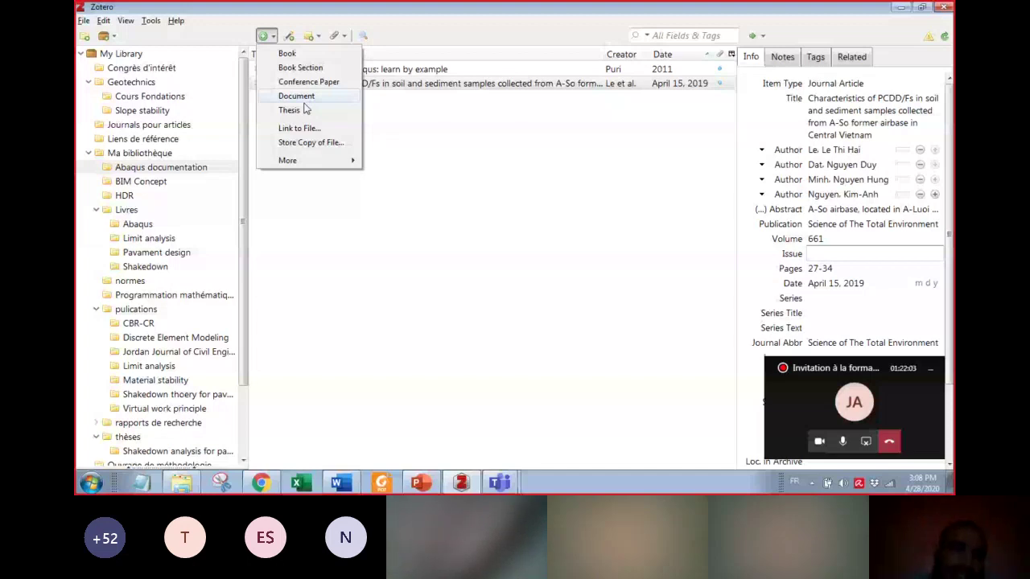
pyautogui.click(306, 109)
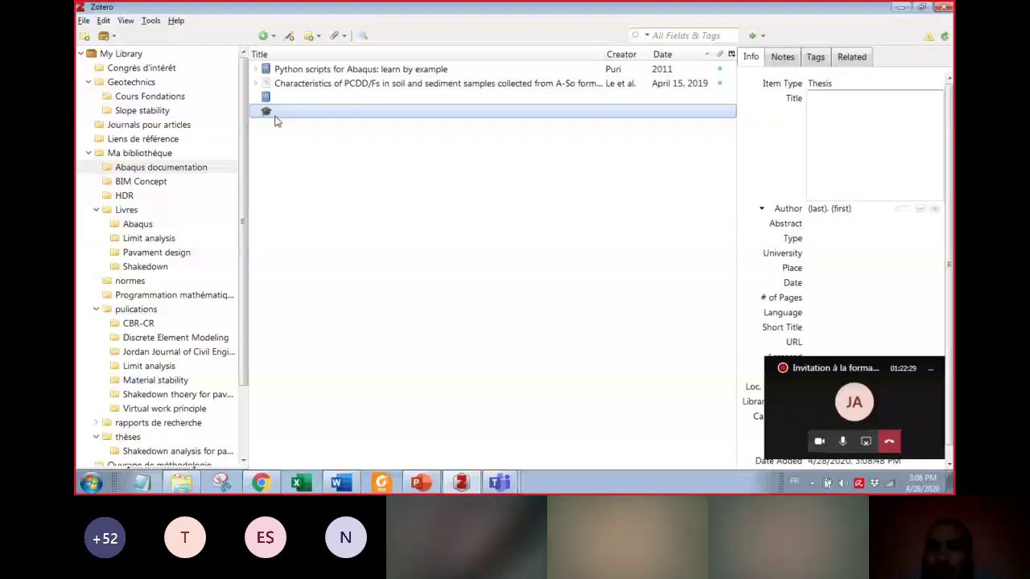
pyautogui.click(270, 95)
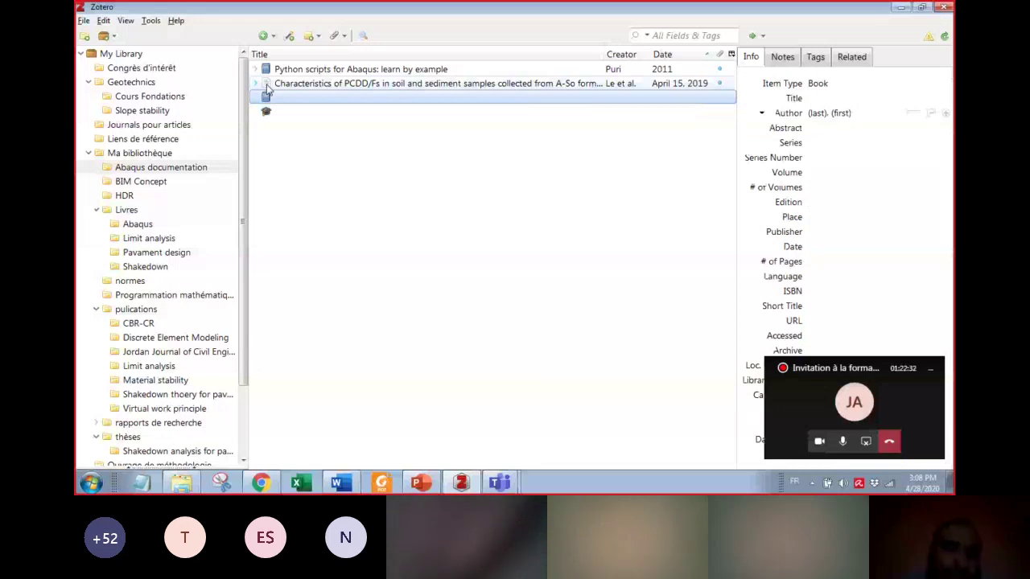
pyautogui.click(270, 83)
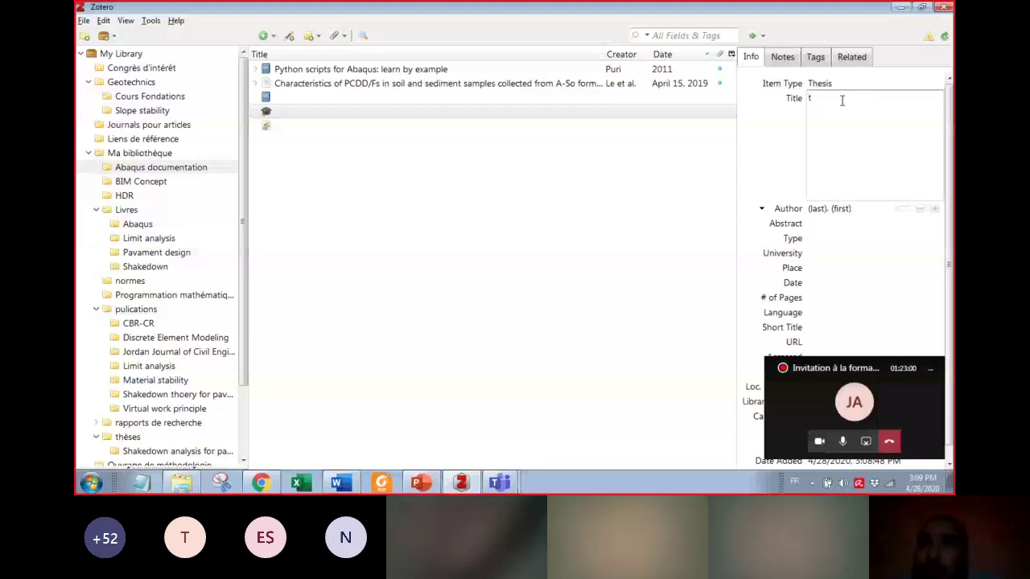
# Step: Title the new thesis item "tvbjjb" and go through its empty fields down to the number of pages
pyautogui.write('vbjjb')
pyautogui.press('Return')
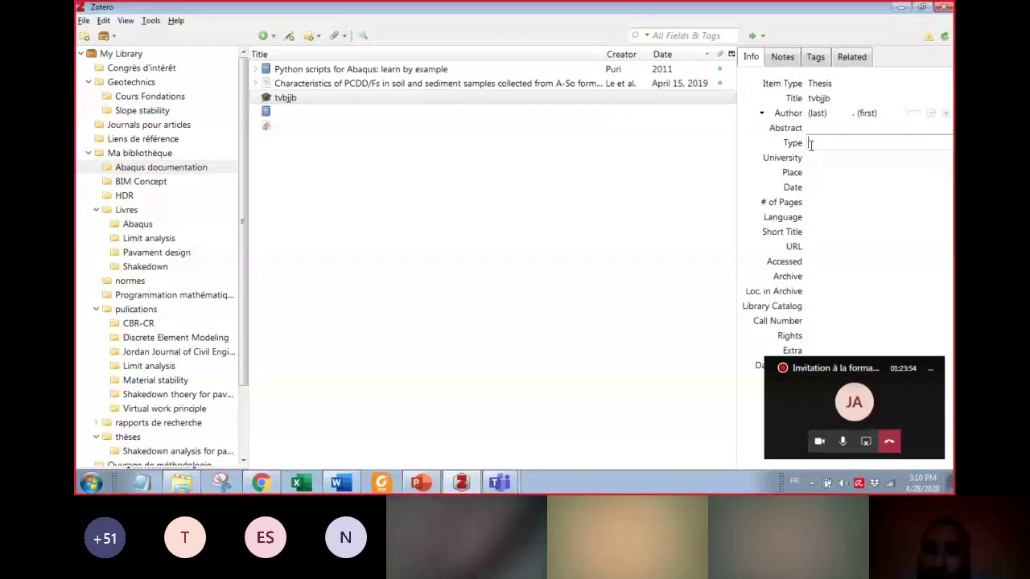
pyautogui.click(811, 203)
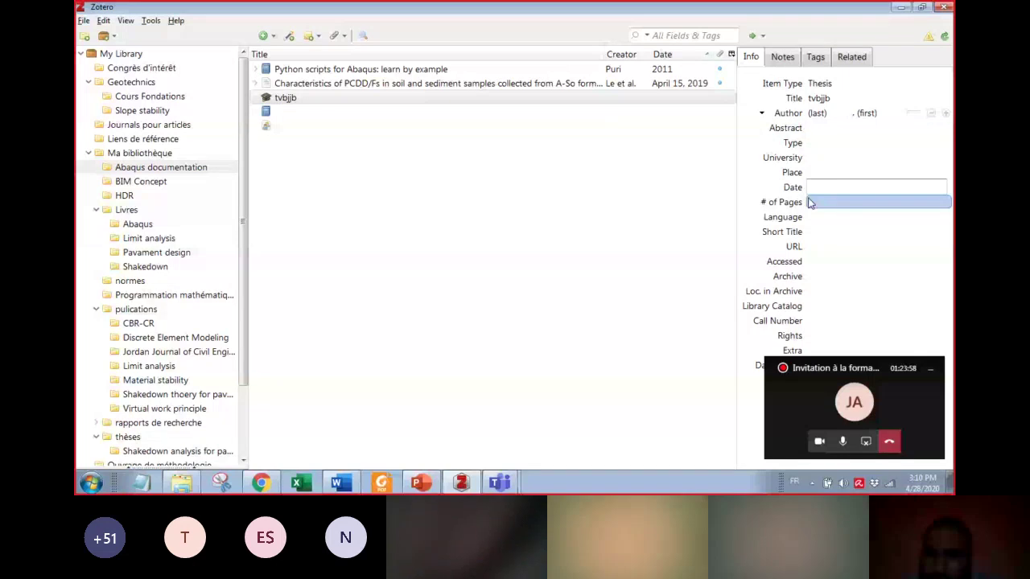
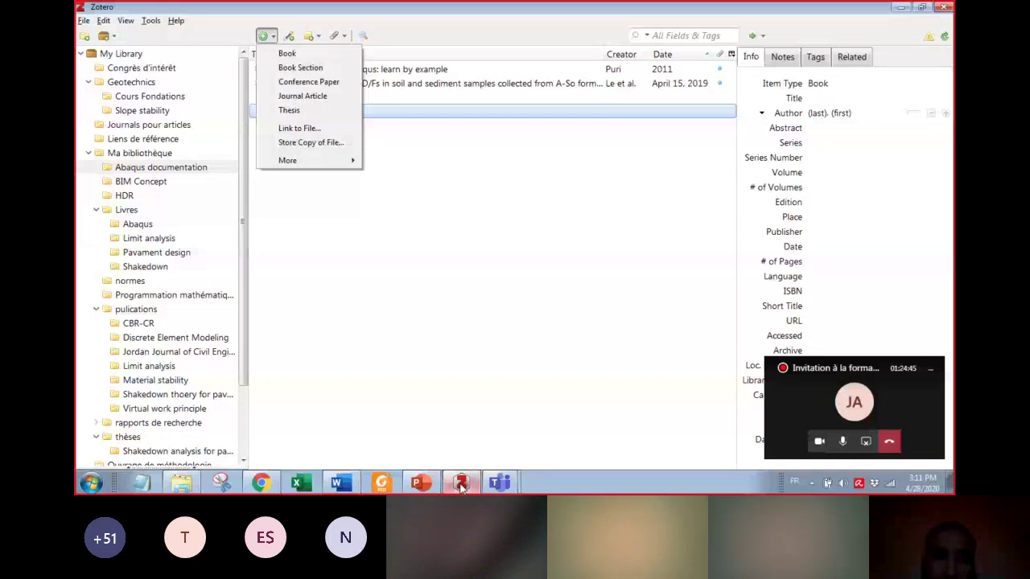
# Step: Return to the Word guide and read the method for adding a reference from a PDF, checking back with the Zotero window
pyautogui.click(461, 485)
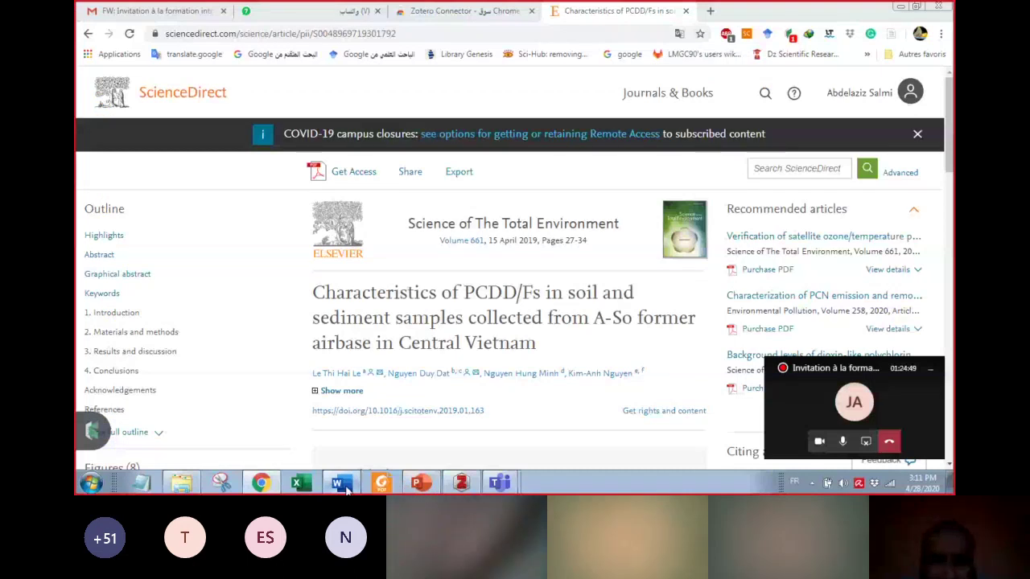
pyautogui.click(342, 486)
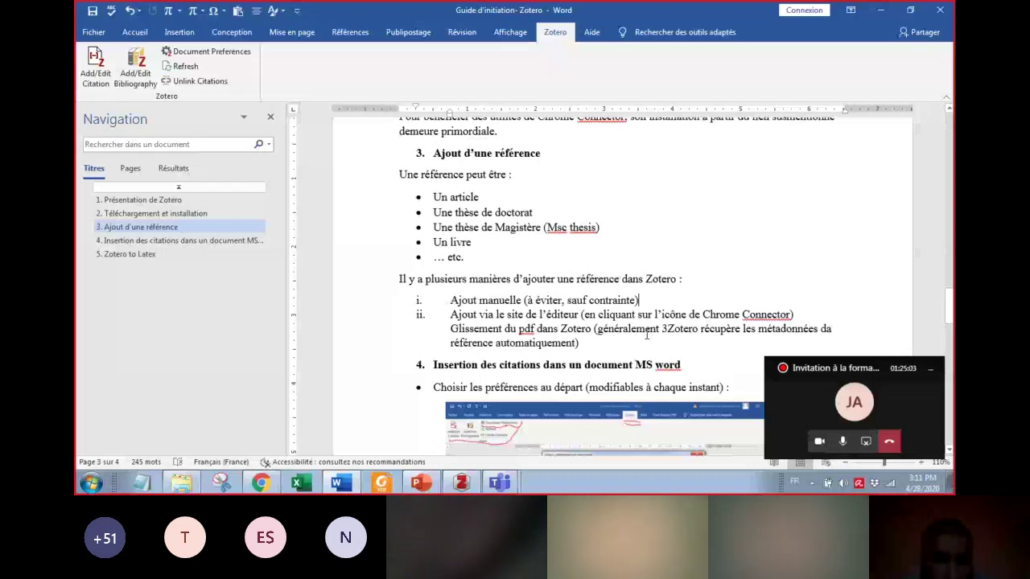
pyautogui.click(462, 484)
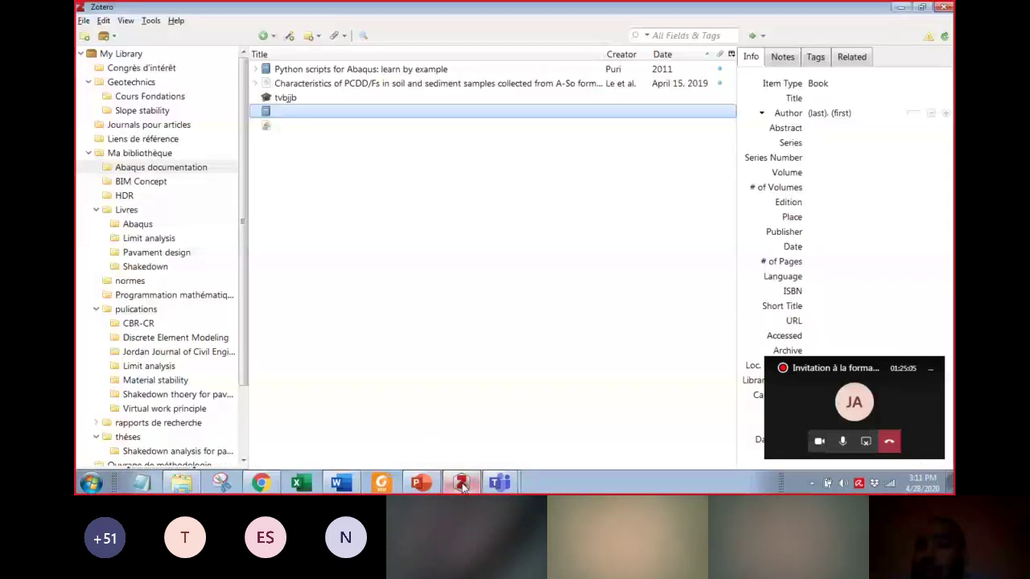
pyautogui.click(462, 483)
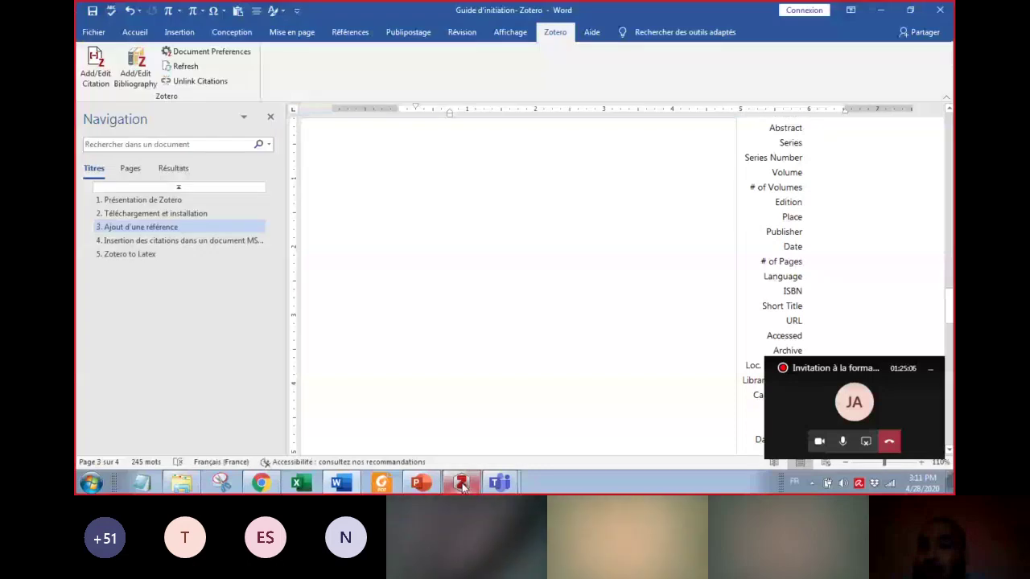
# Step: Open the pubs folder inside Cycle doctoral in File Explorer and reduce the window to a smaller size
pyautogui.click(259, 484)
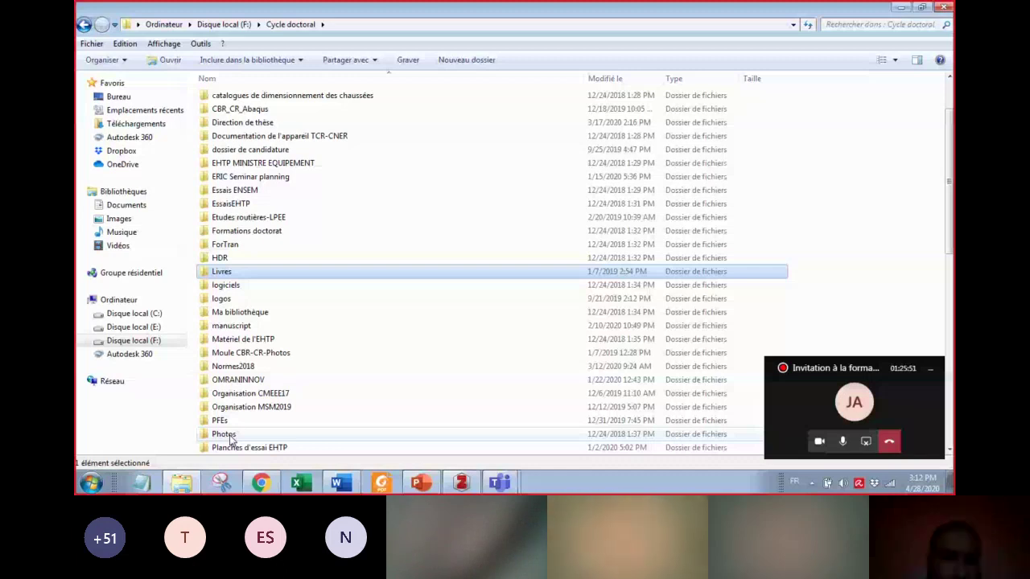
pyautogui.write('pubs')
pyautogui.press('Return')
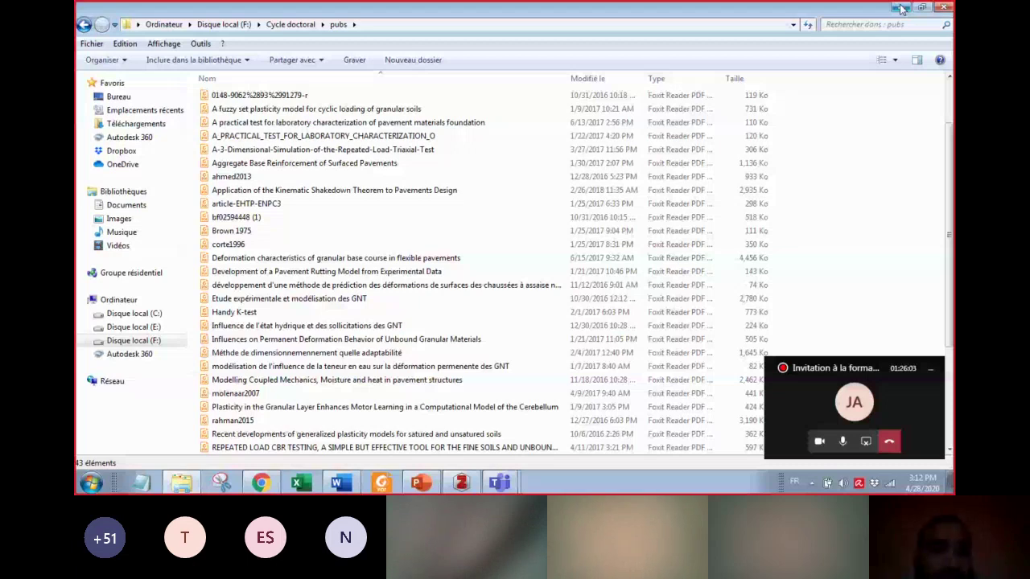
pyautogui.click(921, 7)
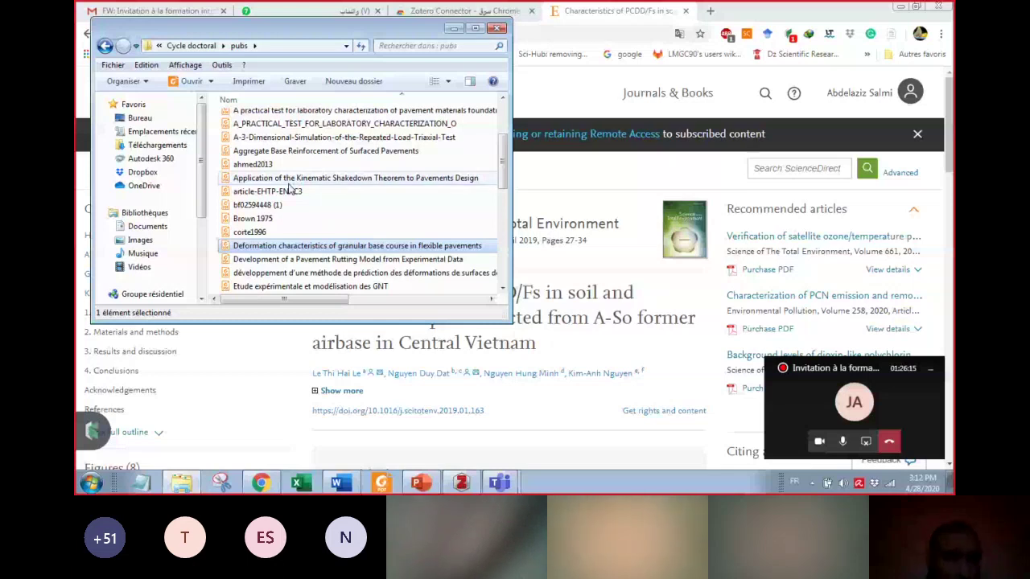
# Step: View the first page of "Deformation characteristics of granular base course in flexible pavements.pdf" in Foxit Reader and close the document
pyautogui.doubleClick(290, 190)
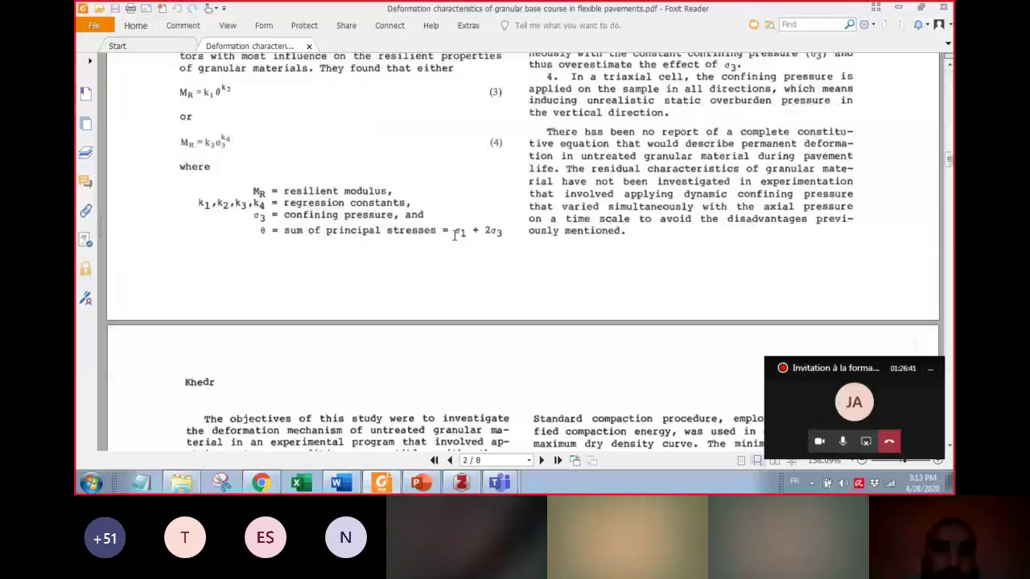
pyautogui.scroll(10, 455, 234)
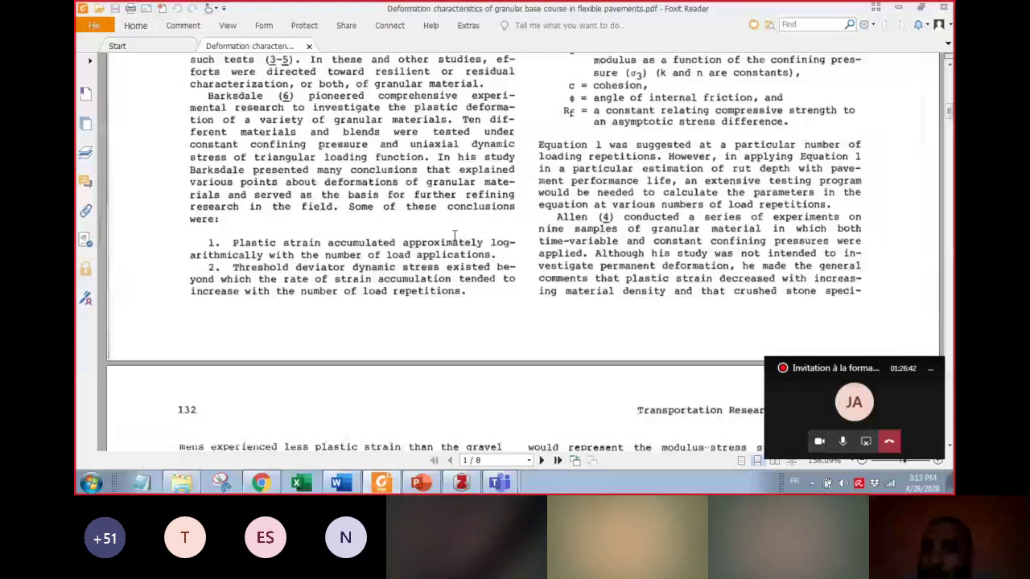
pyautogui.scroll(10, 454, 235)
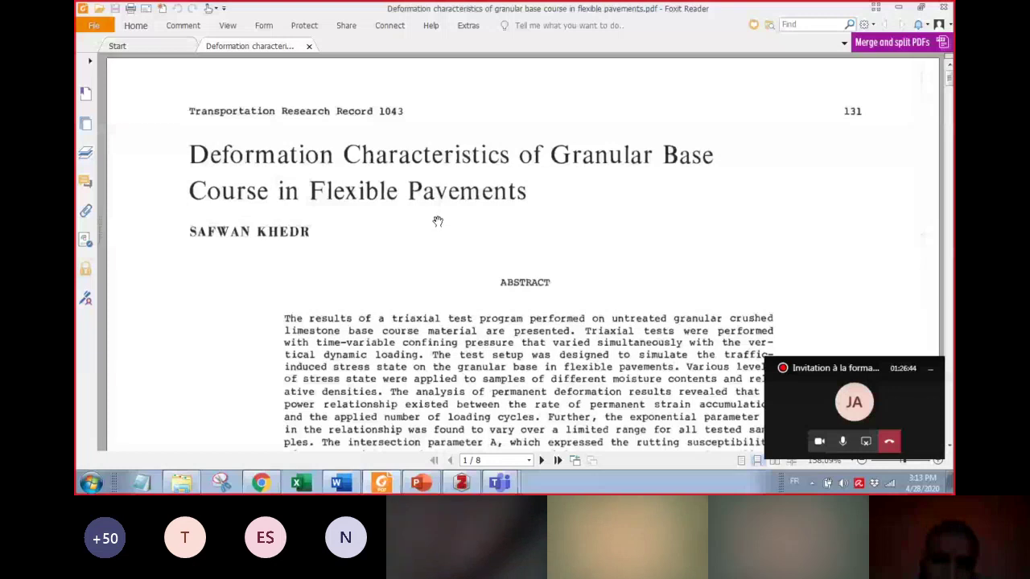
pyautogui.click(308, 45)
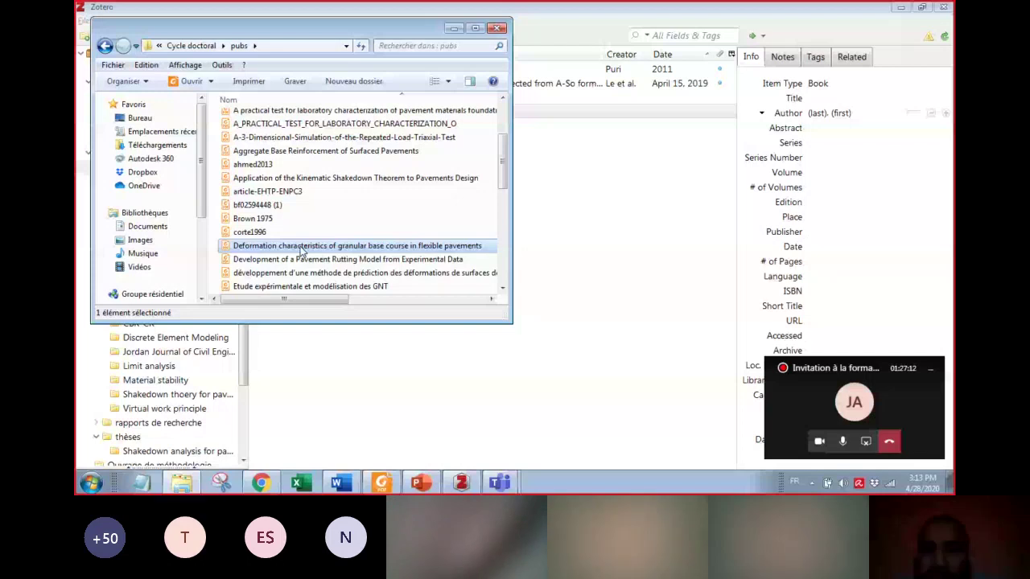
# Step: Add the "Deformation characteristics of granular base course in flexible pavements" PDF to Zotero's Abaqus documentation collection and check its Retrieve Metadata for PDF option
pyautogui.moveTo(300, 251); pyautogui.dragTo(566, 228)
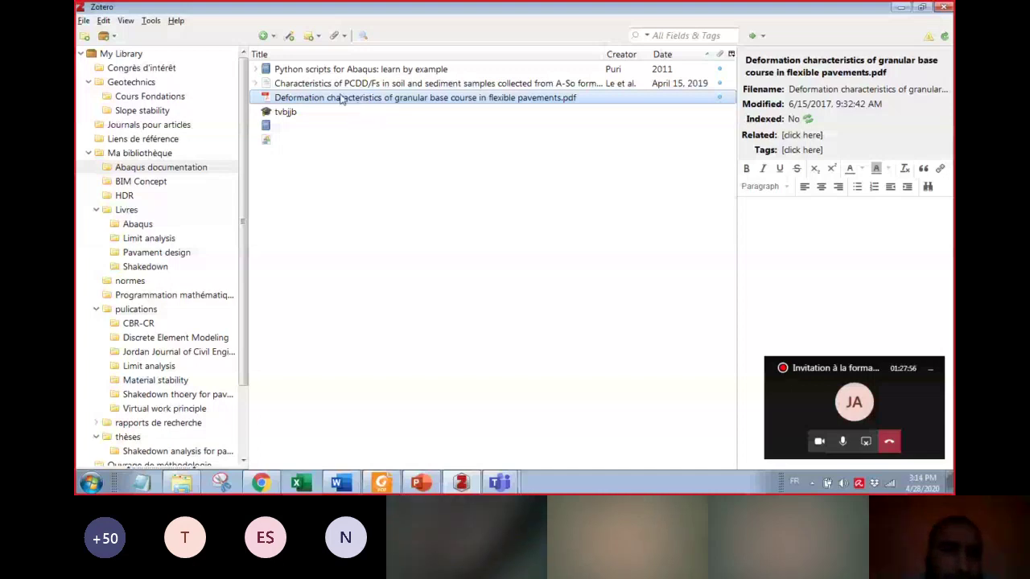
pyautogui.moveTo(341, 97); pyautogui.dragTo(363, 173)
pyautogui.rightClick(346, 98)
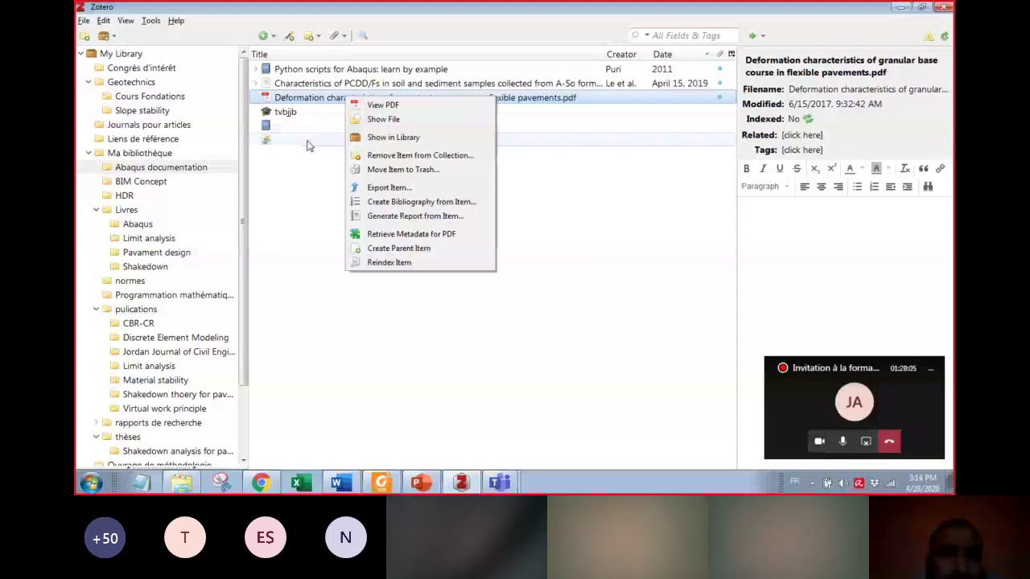
pyautogui.rightClick(325, 98)
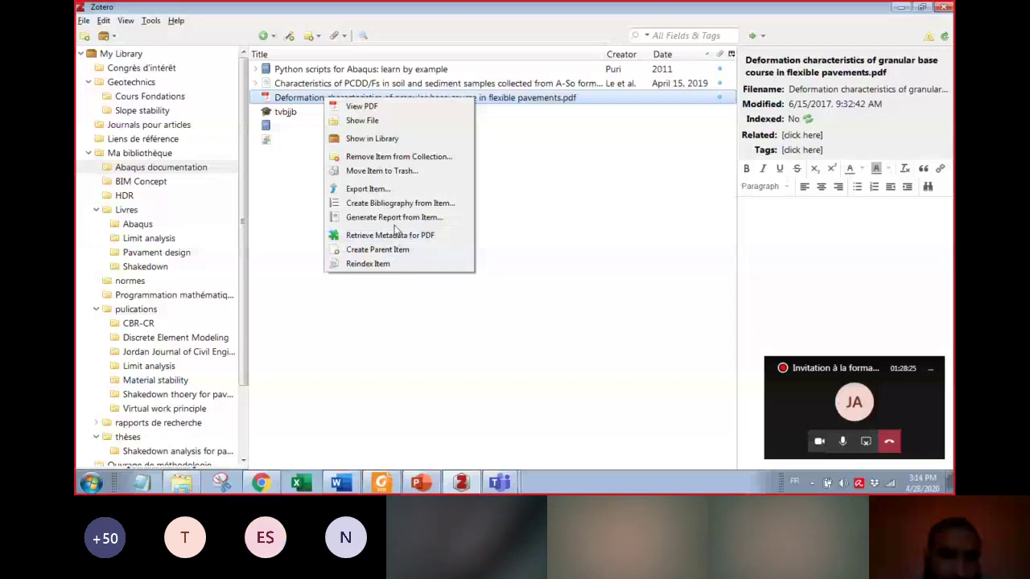
pyautogui.click(324, 178)
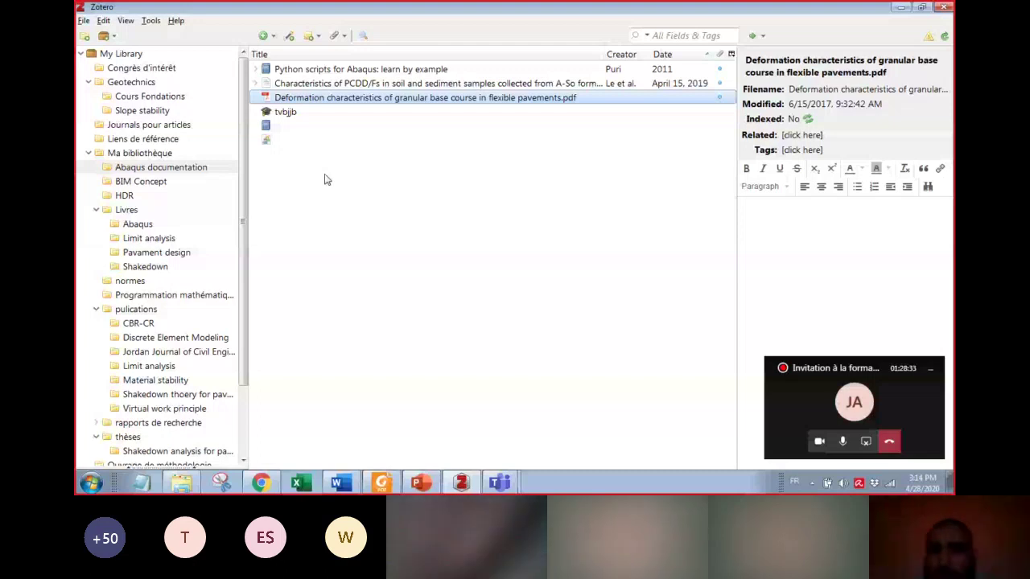
# Step: View the record of the "Development of a Pavement Rutting Model from Experimental Data" article and try to retrieve metadata for the "Deformation characteristics" PDF
pyautogui.press('Return')
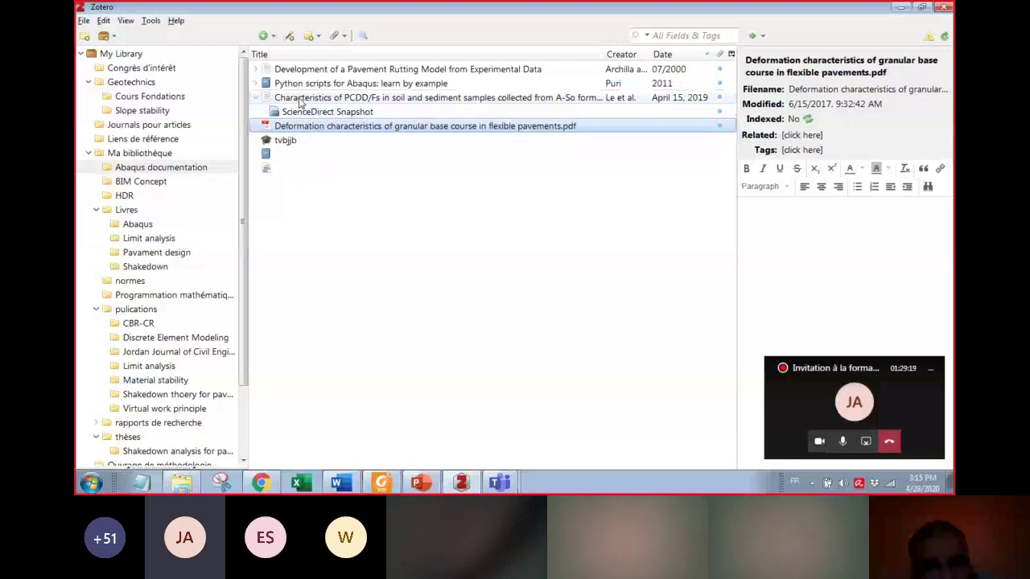
pyautogui.click(302, 70)
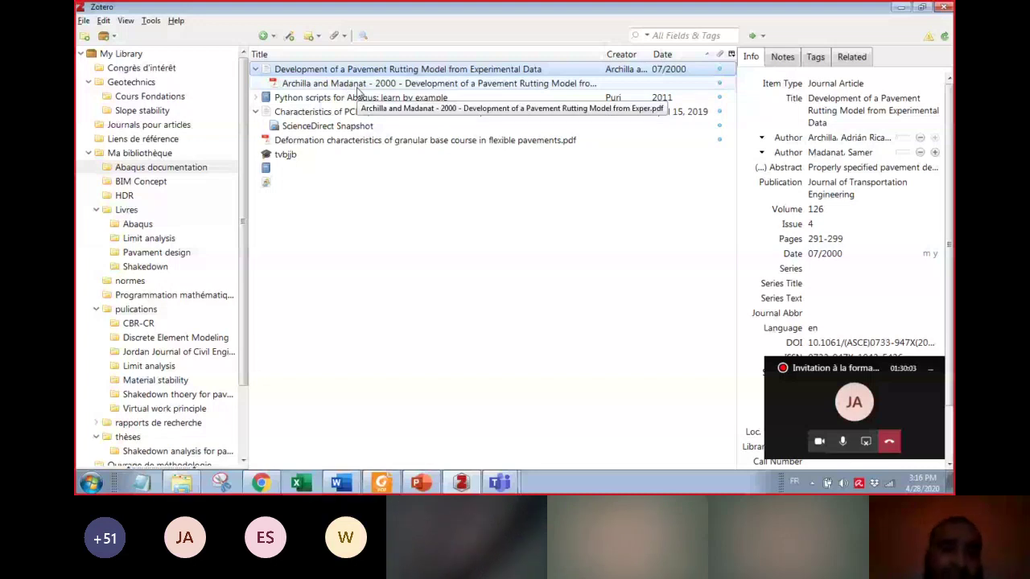
pyautogui.click(344, 141)
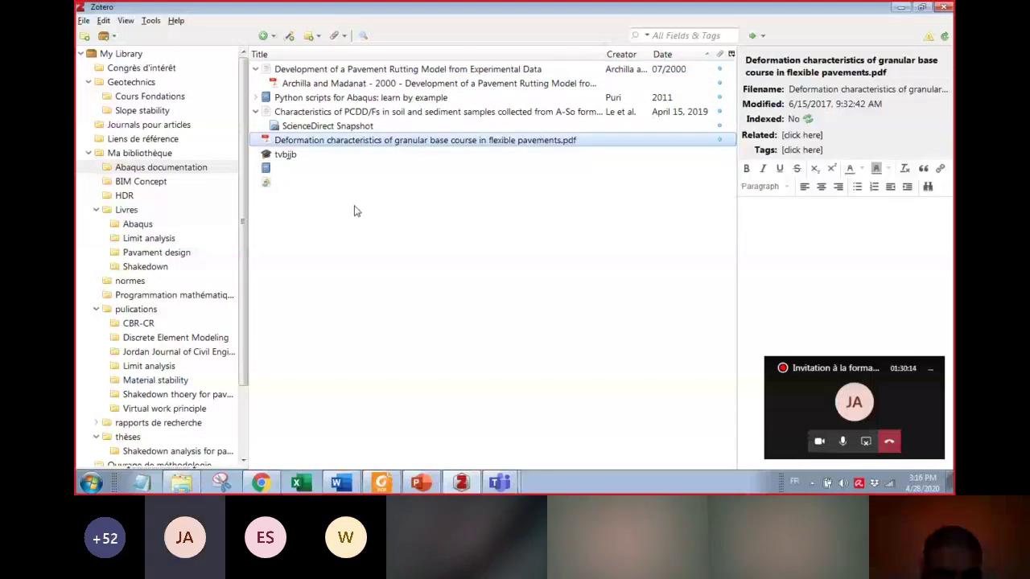
pyautogui.rightClick(342, 145)
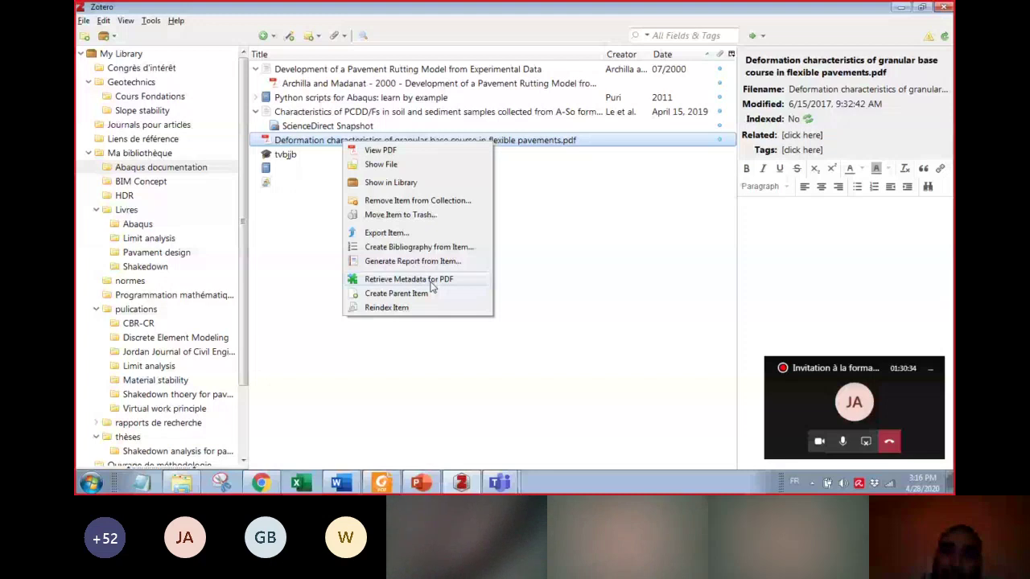
pyautogui.rightClick(448, 143)
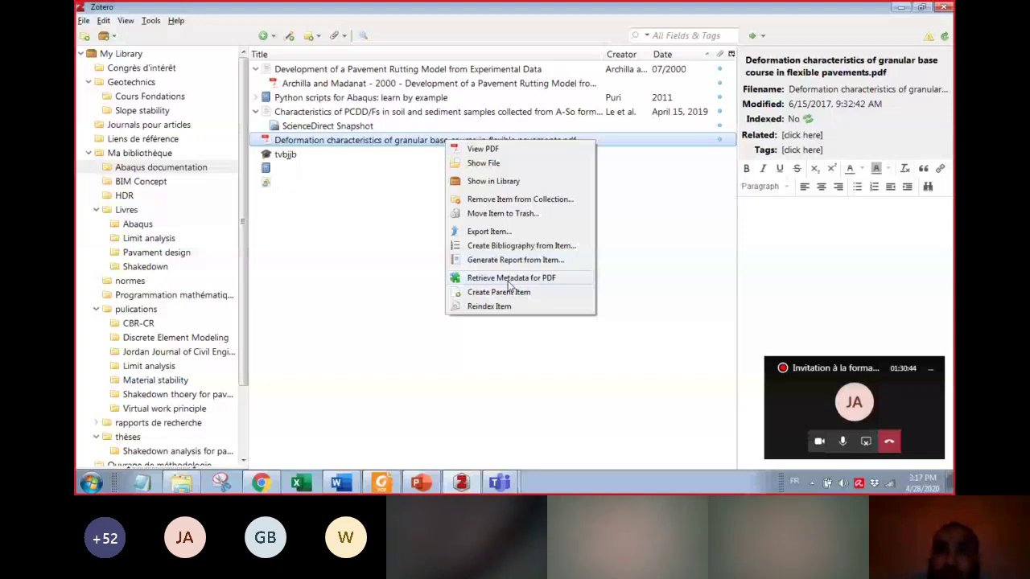
pyautogui.click(509, 278)
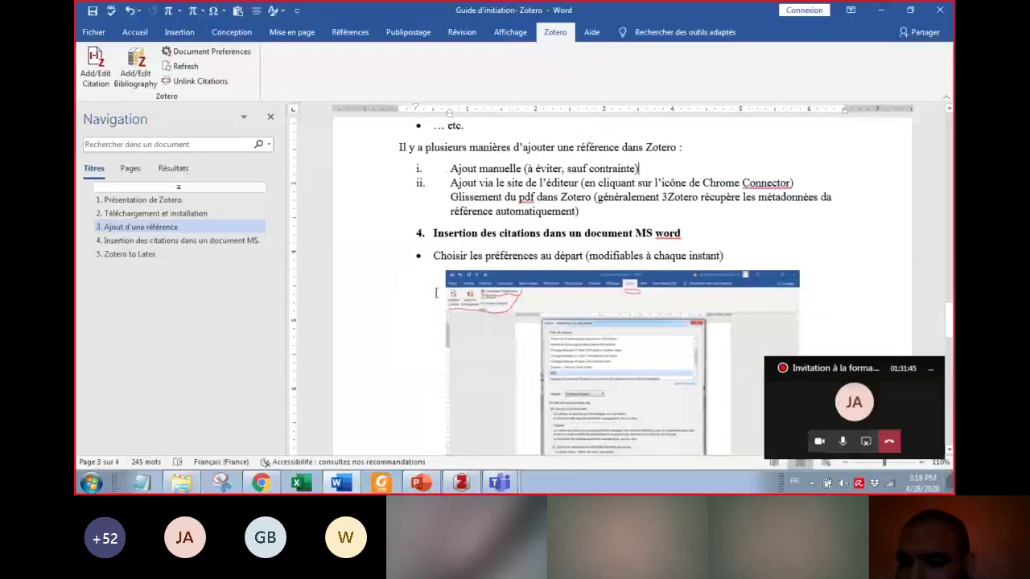
# Step: Add a colon at the end of the "Choisir les préférences au départ" bullet in section 4 of the Word guide
pyautogui.write(':')
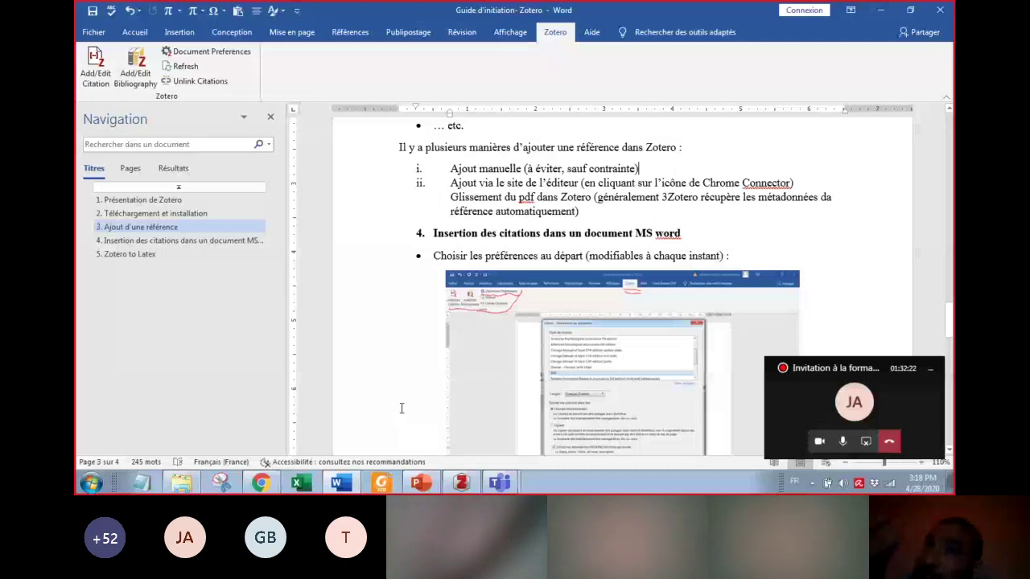
# Step: Switch to Zotero and check the item types of the "Python scripts for Abaqus" book and the PCDD/Fs article in the type list
pyautogui.click(463, 483)
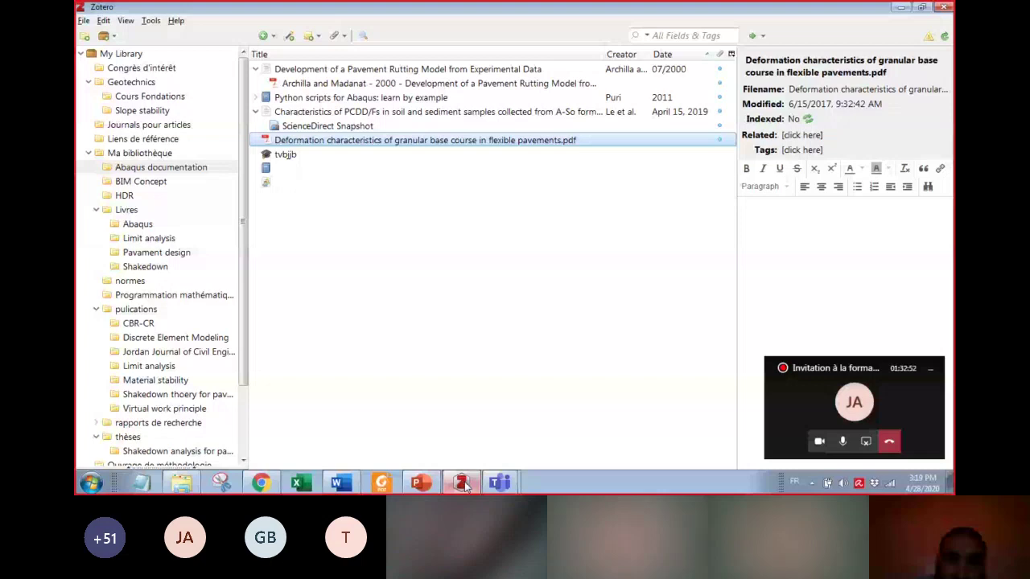
pyautogui.press('Up')
pyautogui.press('Up')
pyautogui.press('Up')
pyautogui.click(825, 99)
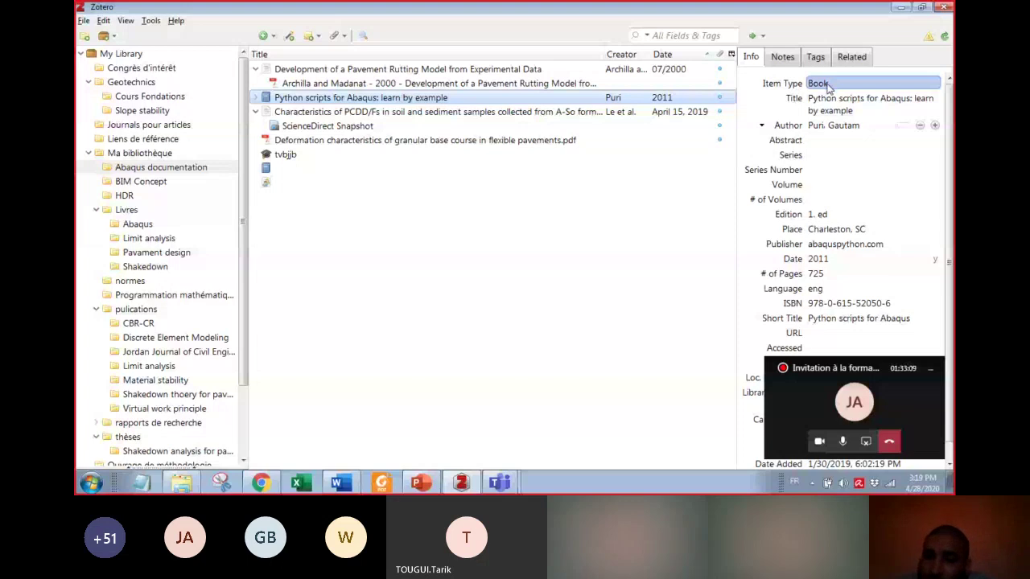
pyautogui.click(828, 85)
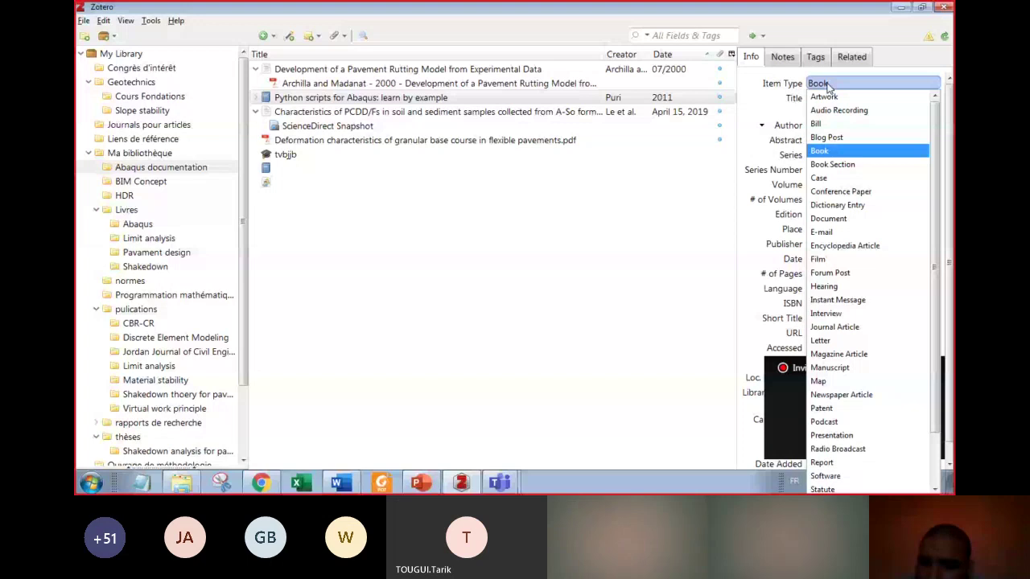
pyautogui.press('Down')
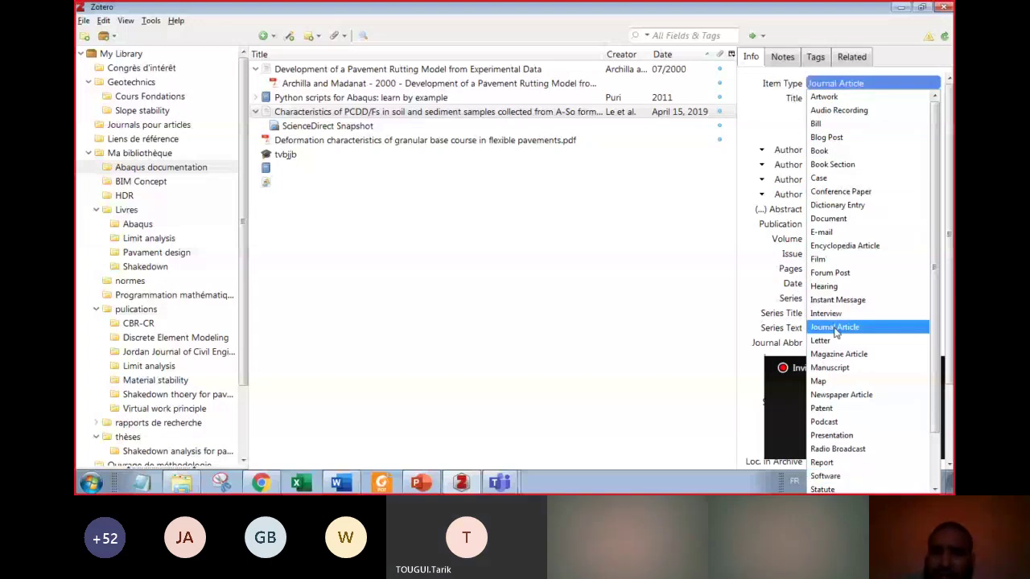
# Step: Return to the Word guide, remove the colon ending the "Choisir les préférences au départ" bullet and place the cursor there
pyautogui.hotkey('alt', 'Tab')
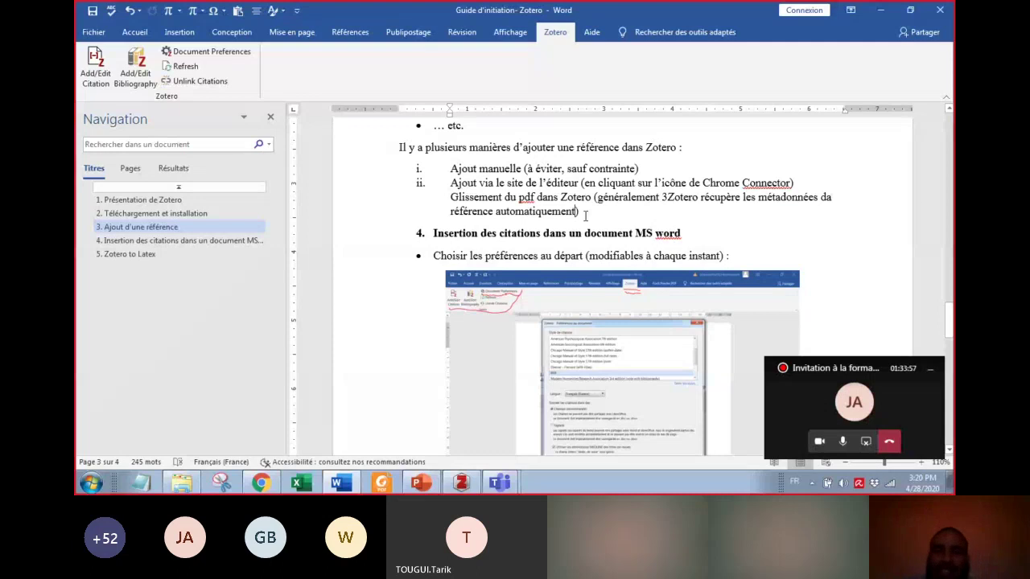
pyautogui.scroll(-1, 585, 215)
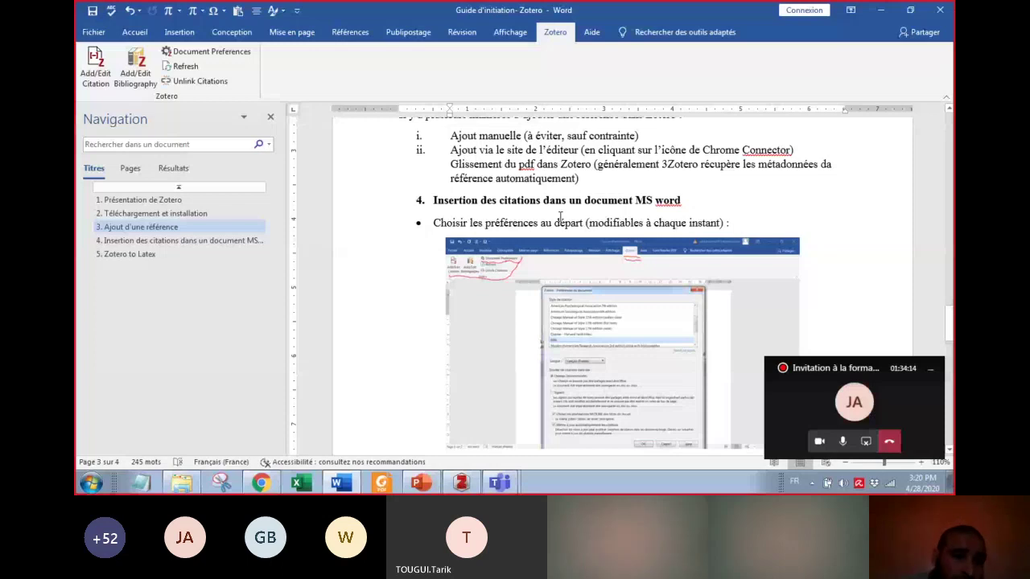
pyautogui.press('BackSpace')
pyautogui.press('BackSpace')
pyautogui.scroll(2, 561, 217)
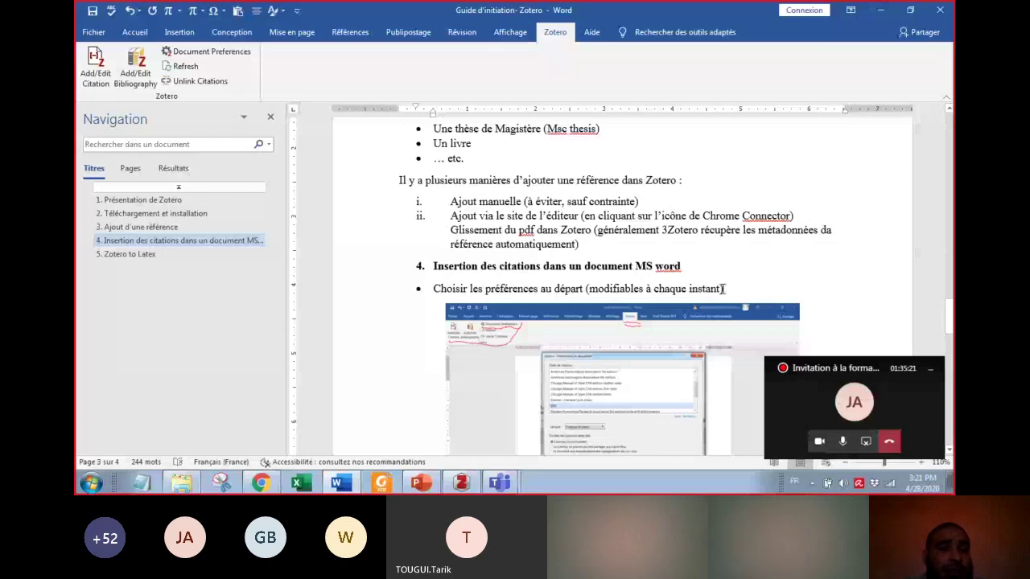
pyautogui.click(723, 288)
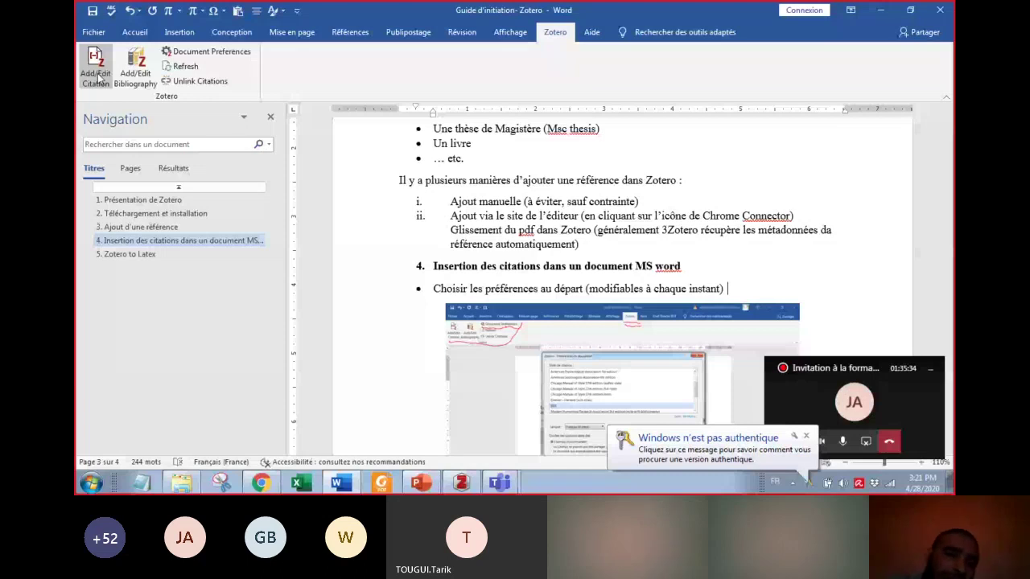
# Step: Start a Zotero citation at the end of the bullet and set the document's citation style to Elsevier - Harvard (with titles)
pyautogui.click(96, 74)
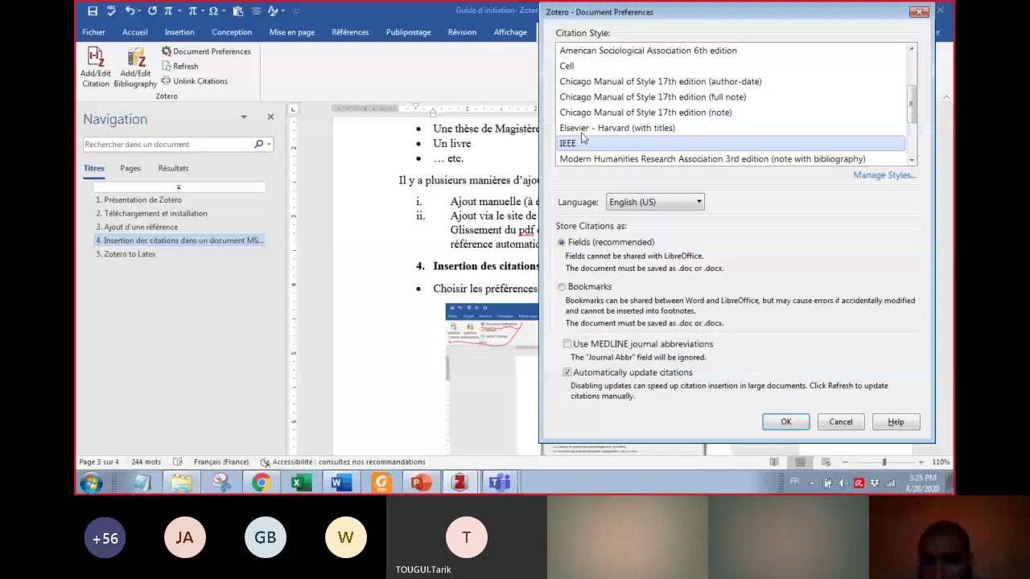
pyautogui.click(584, 133)
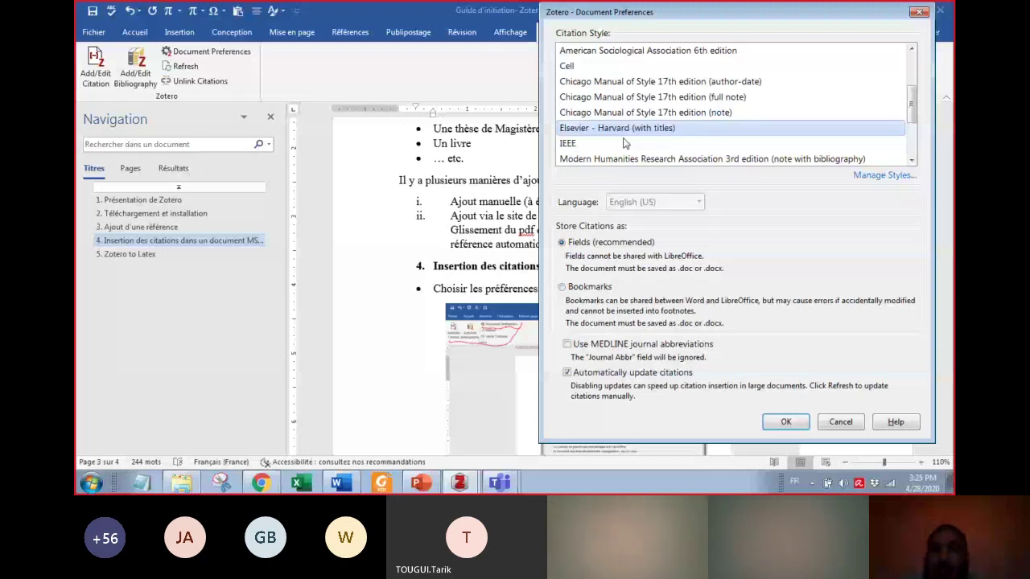
pyautogui.press('Return')
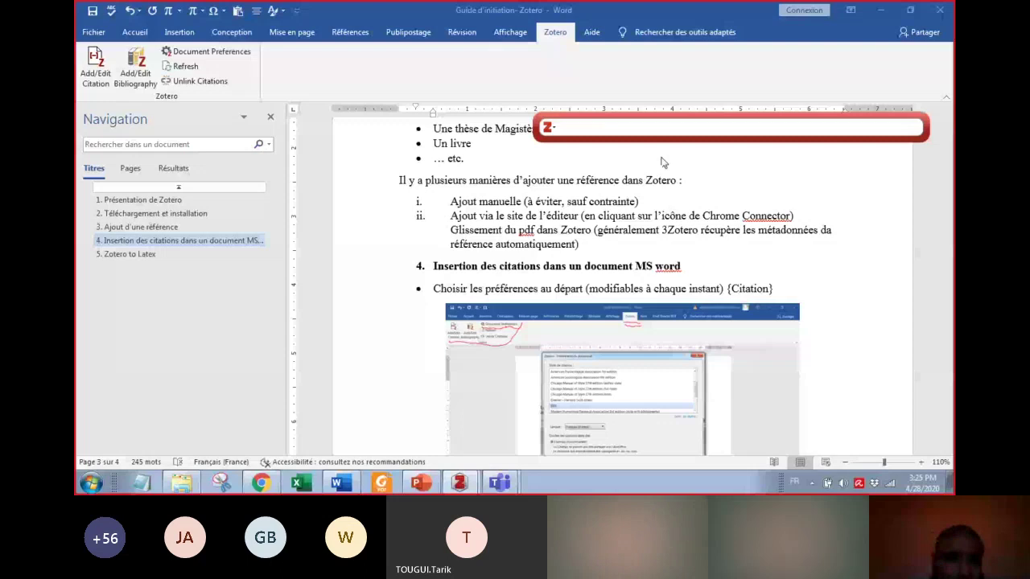
# Step: Search the library for "Characteristics" and cite the article "Characteristics of PCDD/Fs in soil and sediment samples" in the Word guide
pyautogui.moveTo(459, 483)
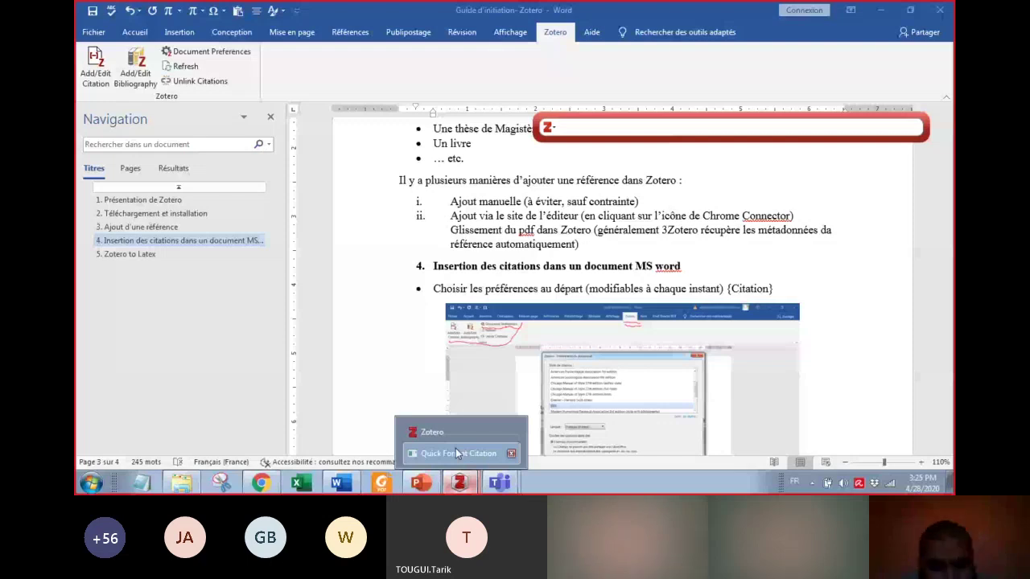
pyautogui.click(455, 450)
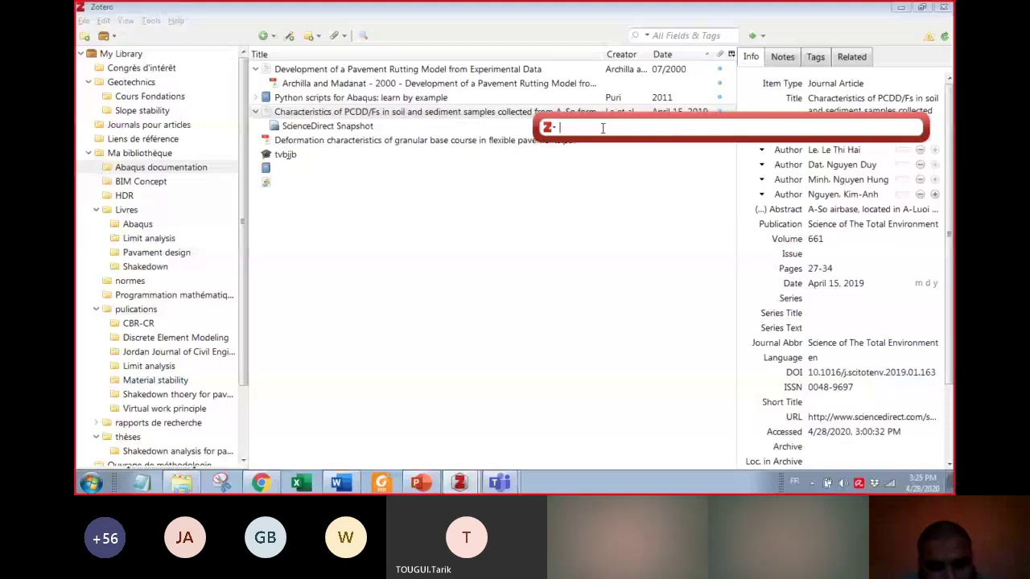
pyautogui.write('CHaracteri')
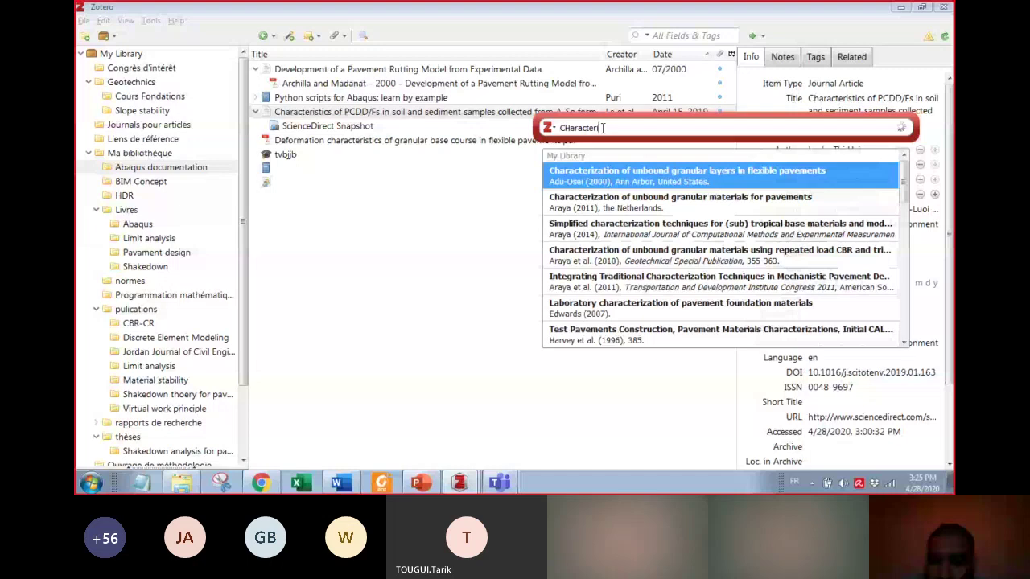
pyautogui.write('stics')
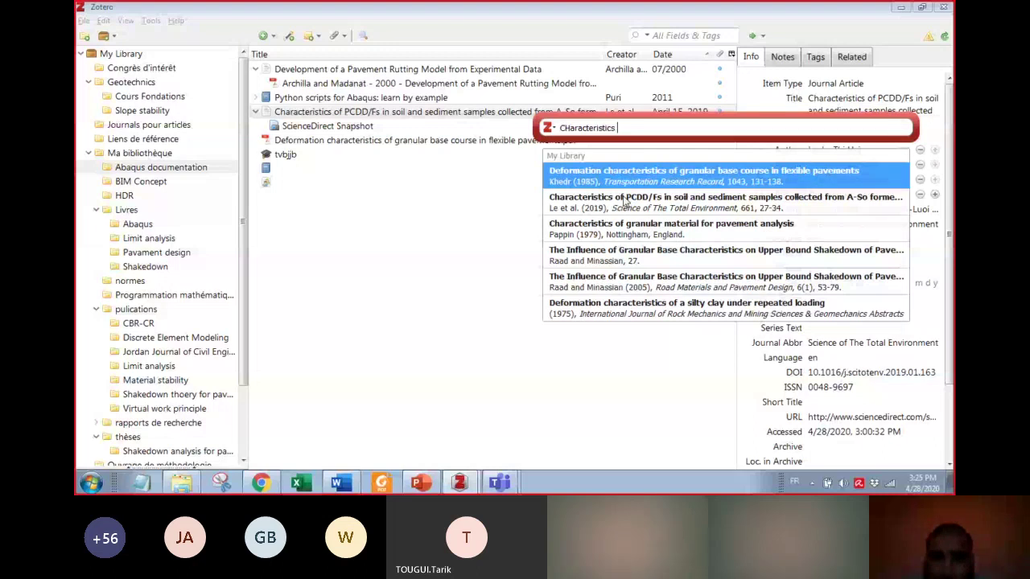
pyautogui.press('Escape')
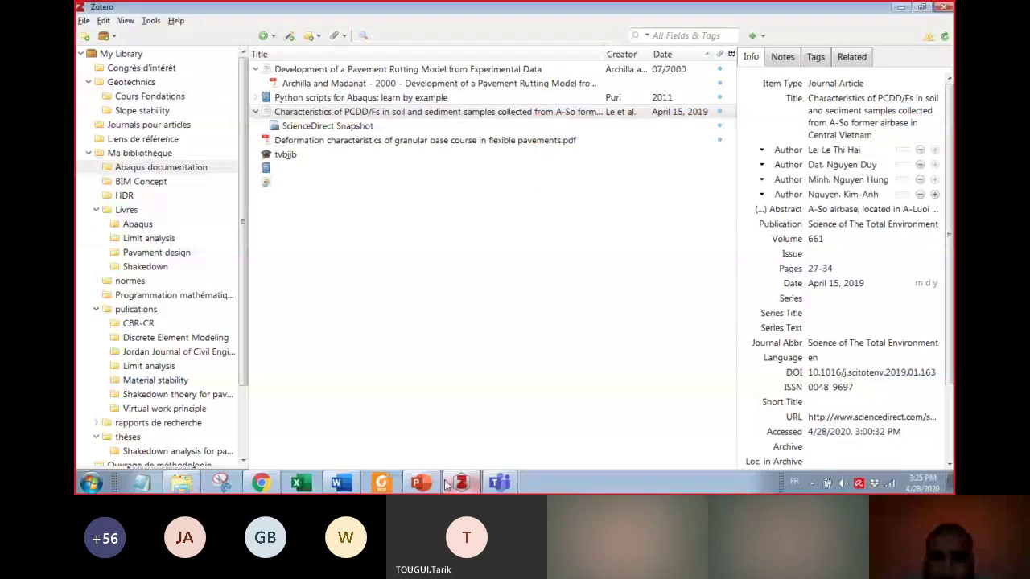
pyautogui.click(448, 483)
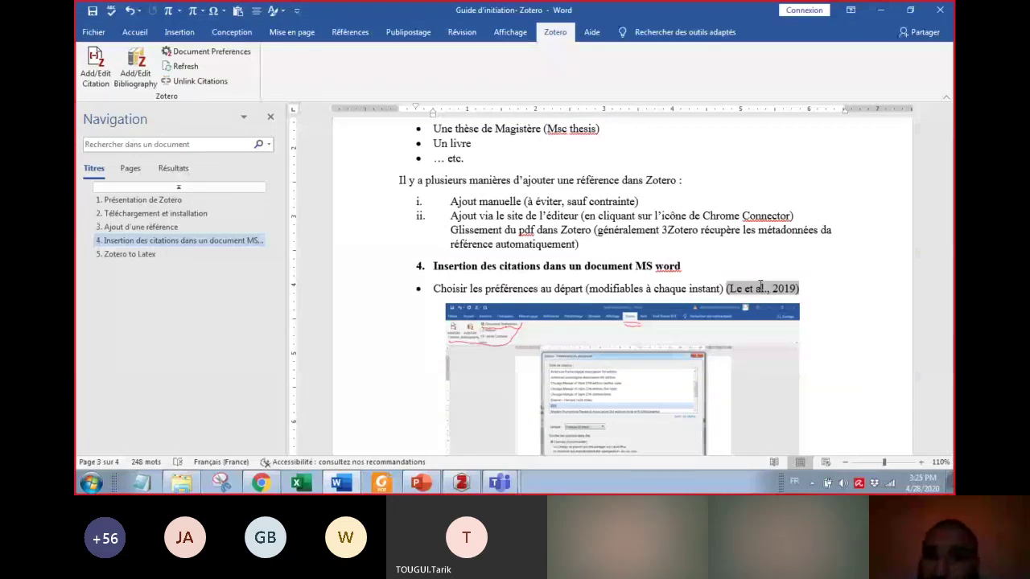
# Step: Check the citation style in the Zotero document preferences and examine the parts of the inserted author-year citation
pyautogui.click(185, 53)
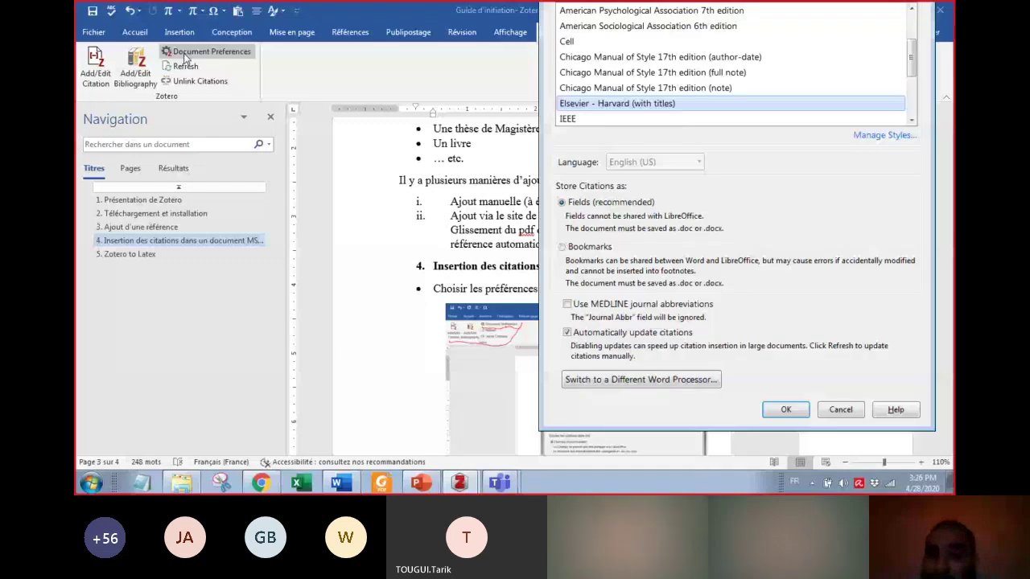
pyautogui.click(786, 409)
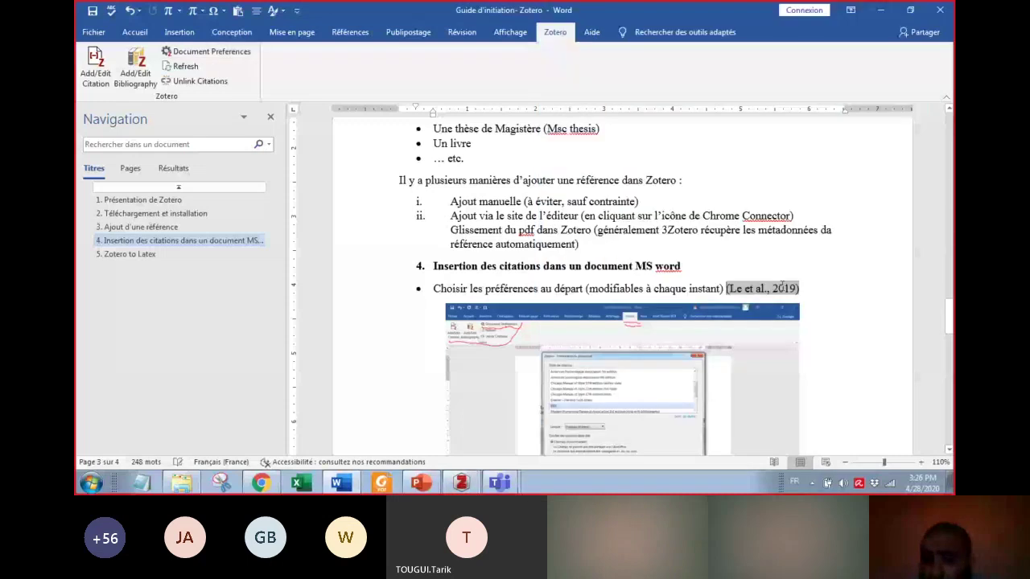
pyautogui.moveTo(783, 287); pyautogui.dragTo(728, 289)
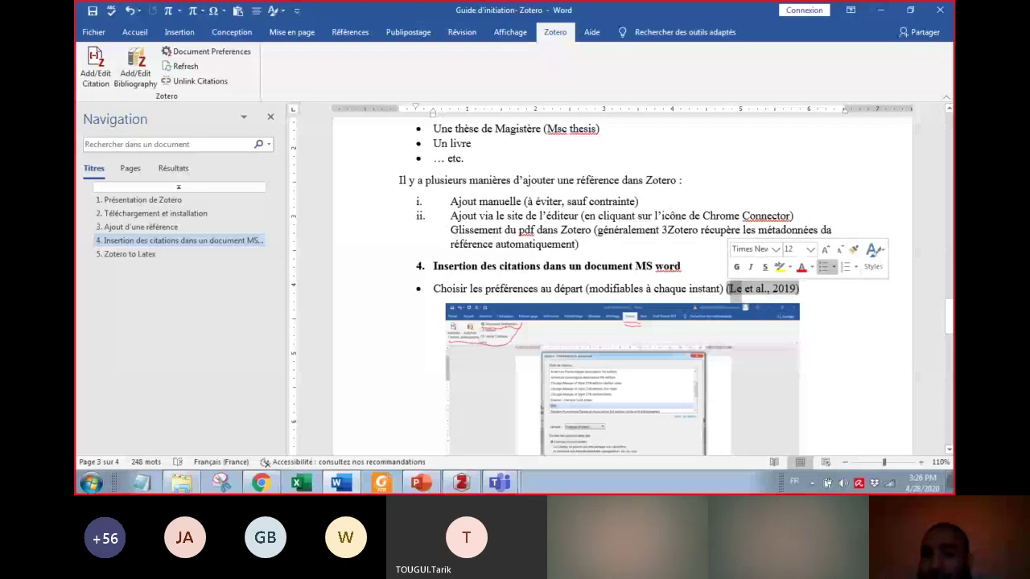
pyautogui.moveTo(728, 289); pyautogui.dragTo(767, 292)
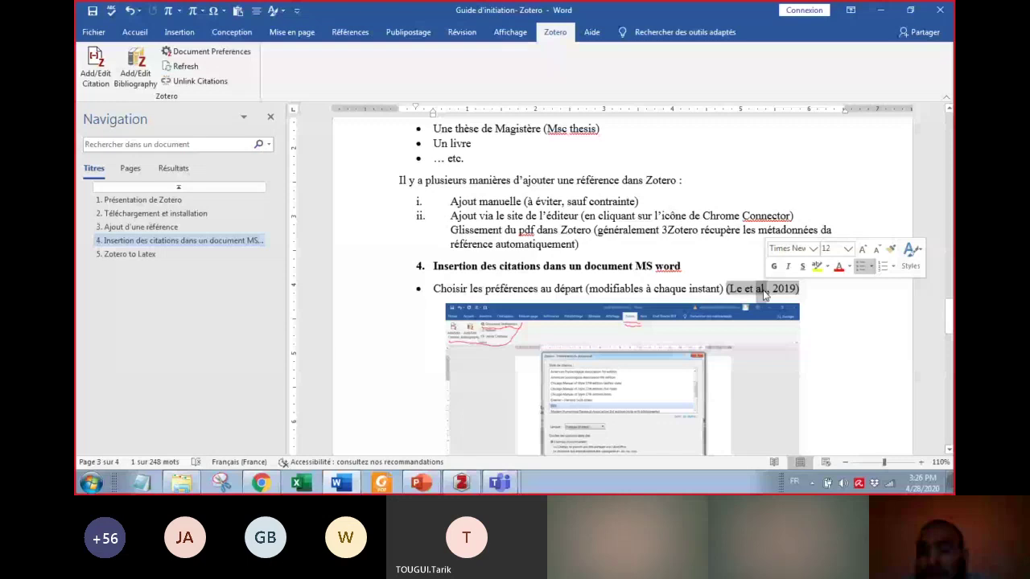
pyautogui.click(764, 293)
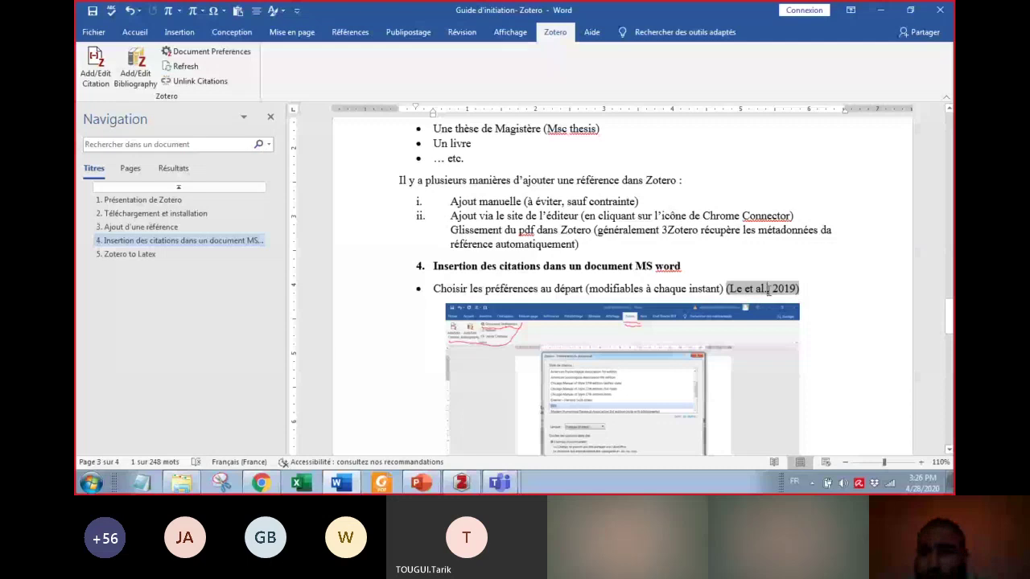
# Step: Read the guide's bullets on adding a citation and generating the reference list, and return to the inserted citation
pyautogui.scroll(-5, 563, 338)
pyautogui.click(472, 339)
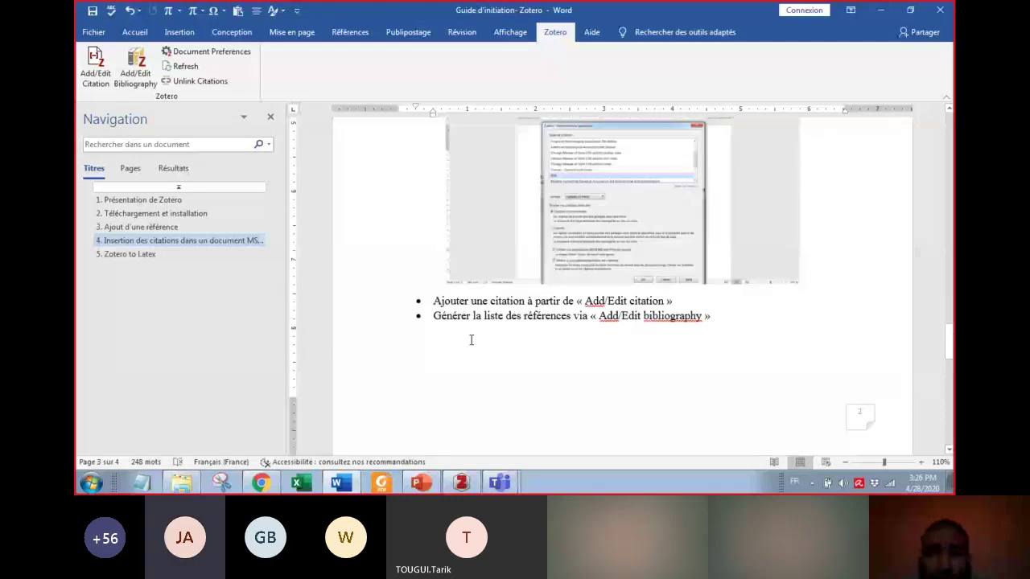
pyautogui.scroll(1, 471, 340)
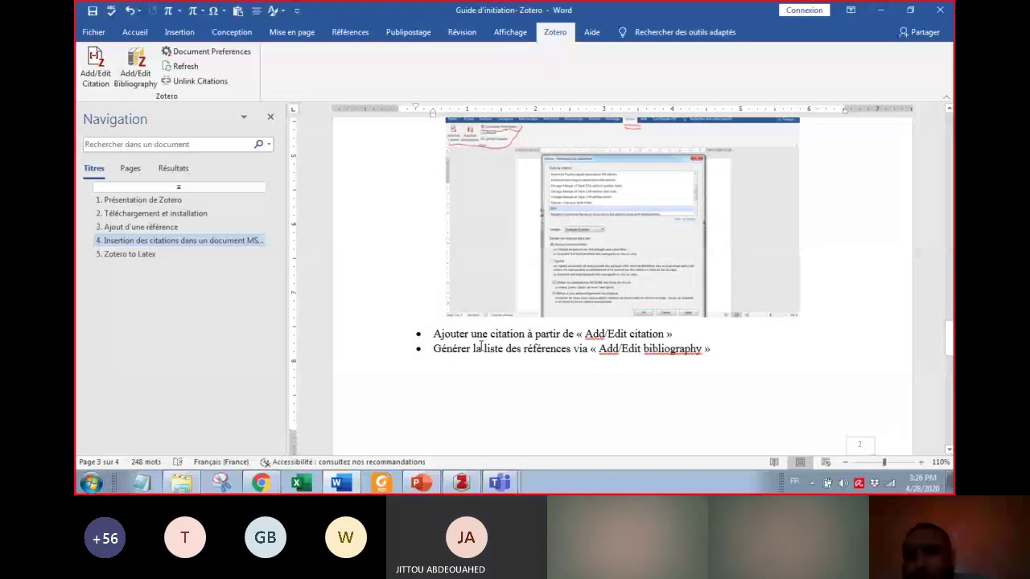
pyautogui.scroll(3, 480, 346)
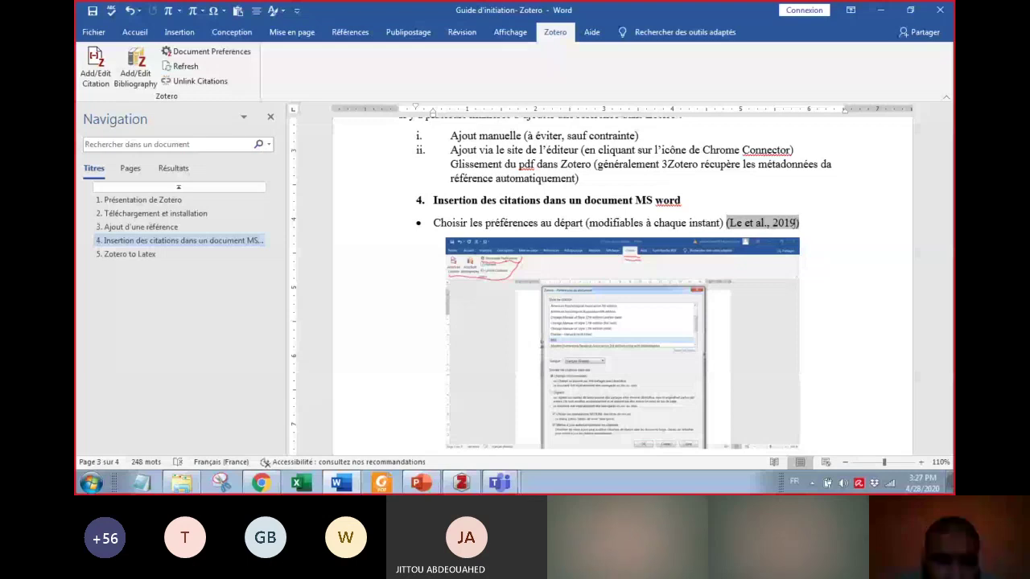
# Step: Add the 2001 thesis "Comportement et valorisation des graves non traitées calcaires" and the 2018 "L'ESSAI CBR À CHARGEMENT RÉPÉTÉ" work to the existing citation in section 4
pyautogui.click(95, 76)
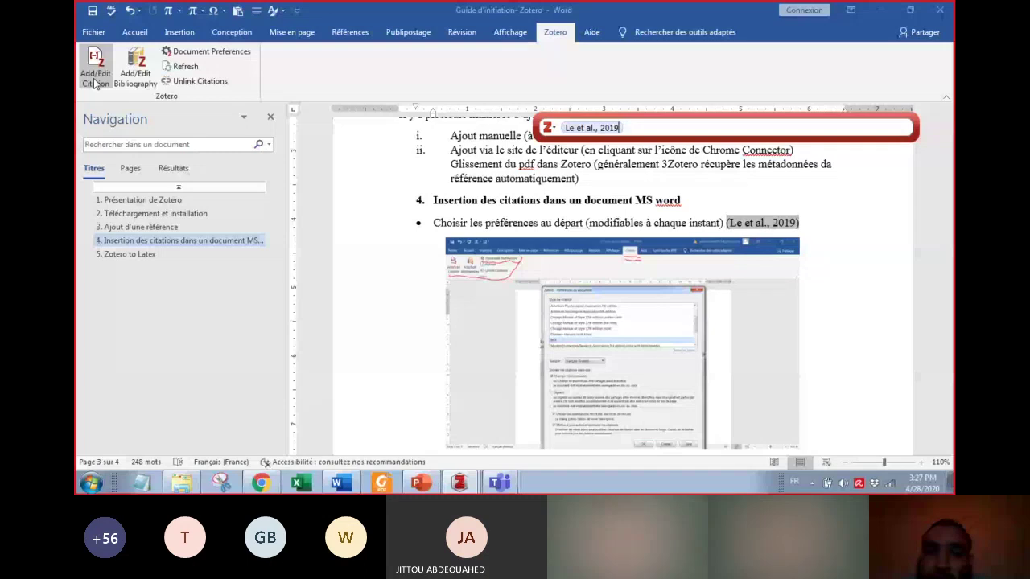
pyautogui.write('Gidel')
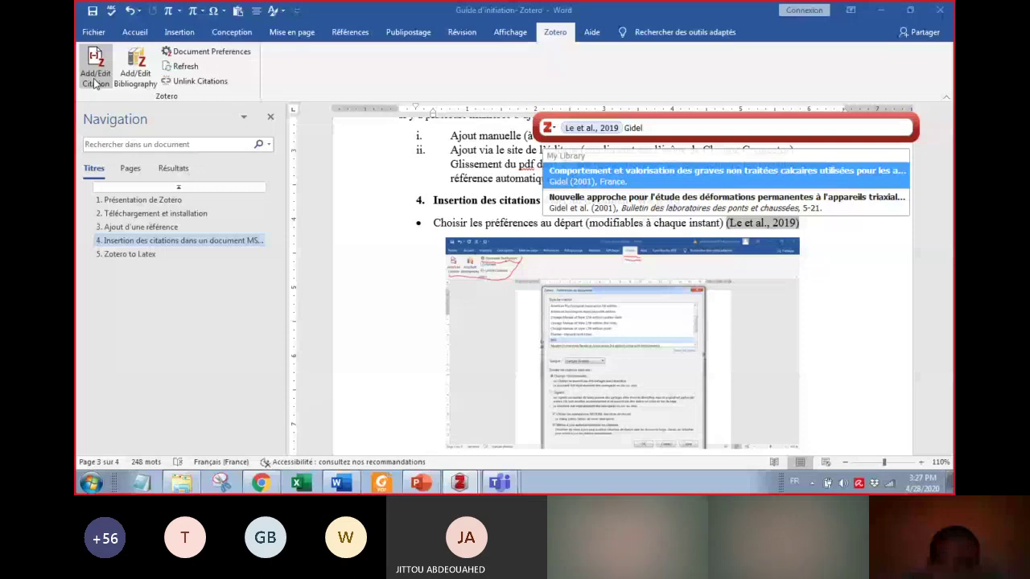
pyautogui.click(653, 169)
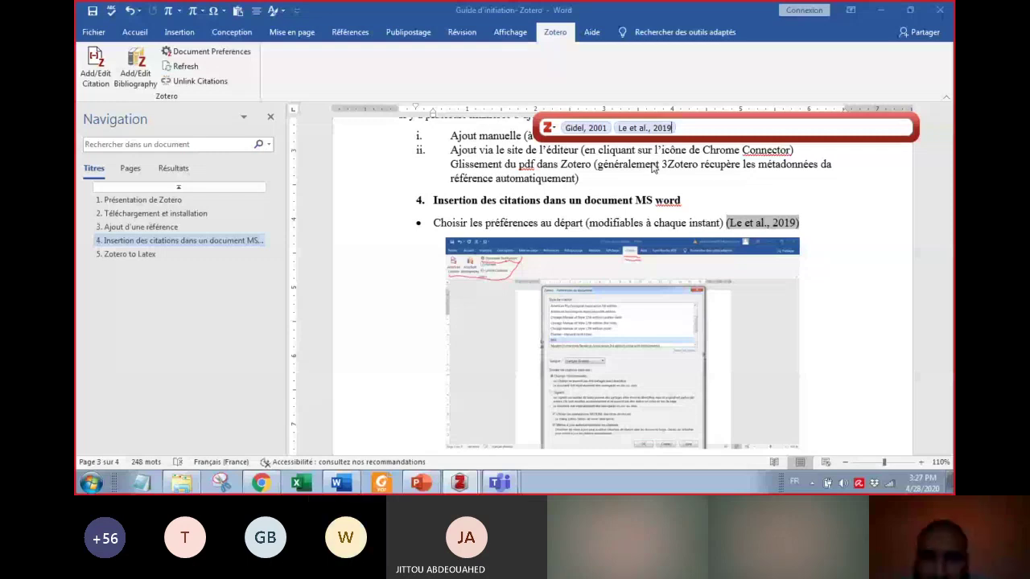
pyautogui.write('Lah')
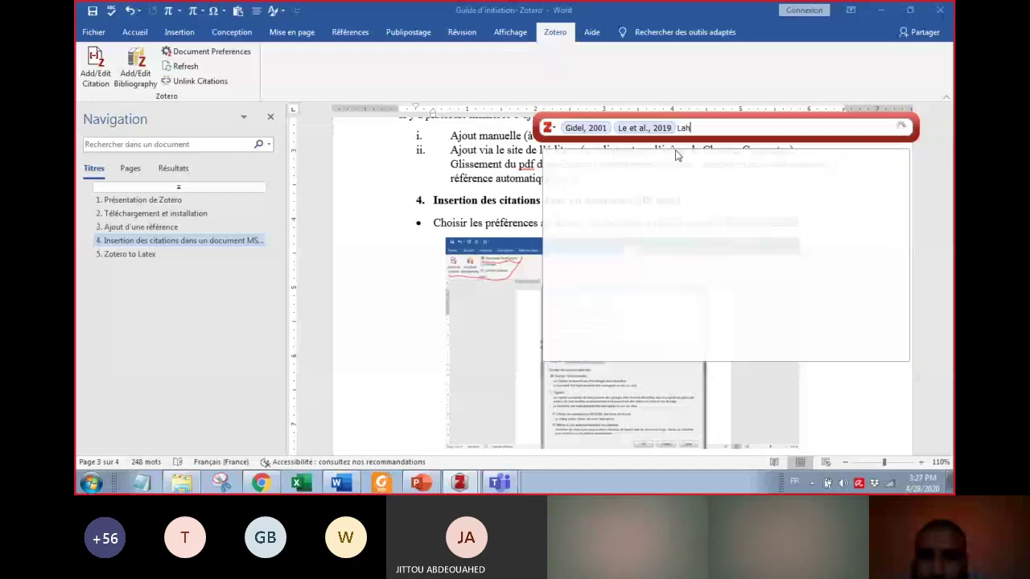
pyautogui.write('l')
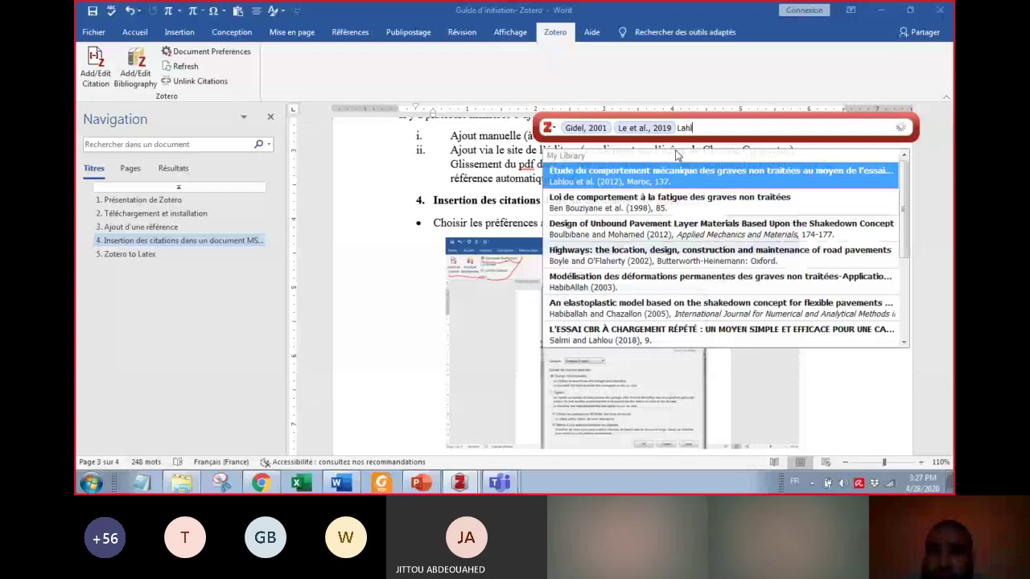
pyautogui.write('ou')
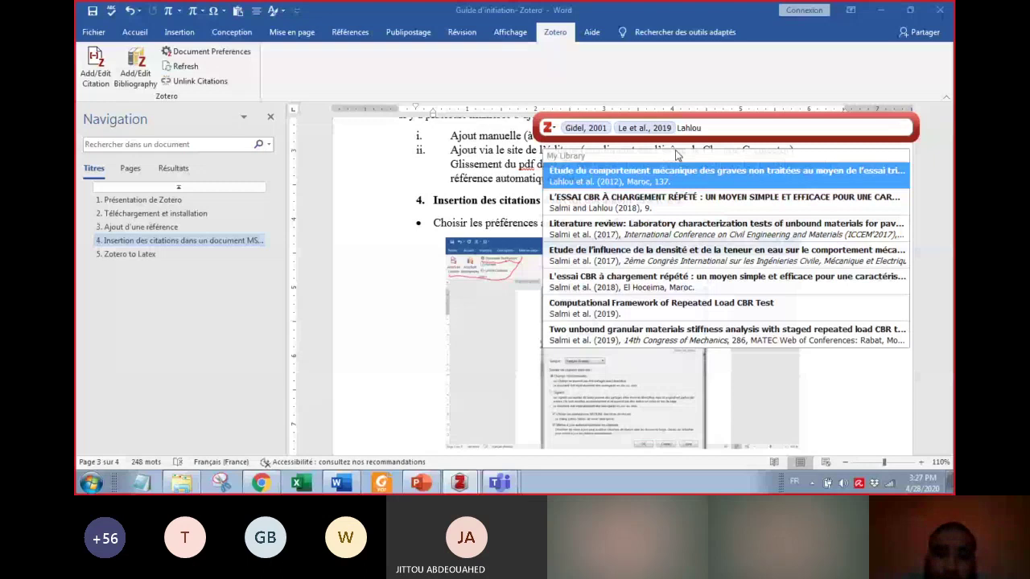
pyautogui.click(692, 202)
pyautogui.press('Return')
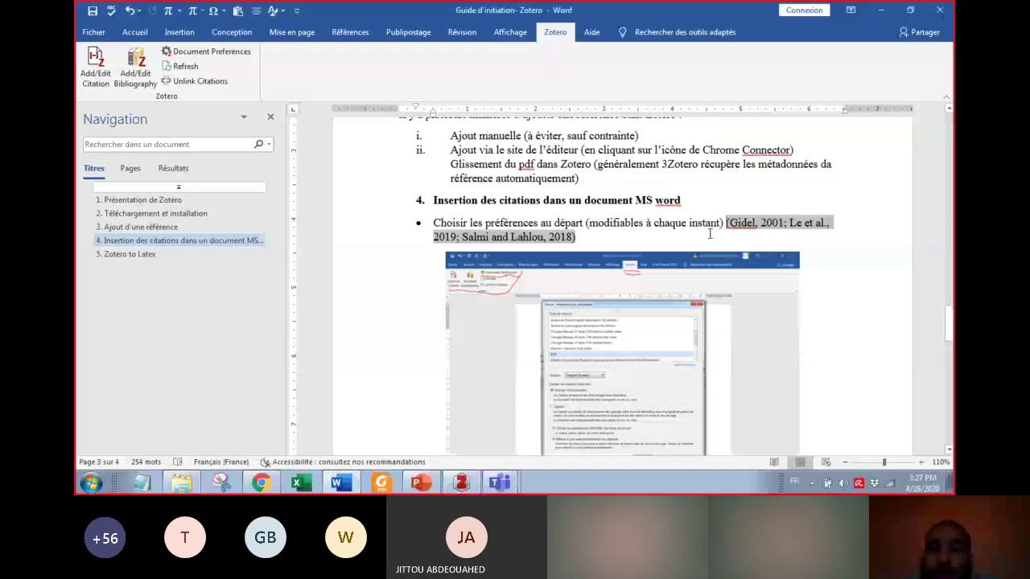
# Step: Delete the blank lines above "Bon courage" on the last page of the guide
pyautogui.scroll(-8, 708, 241)
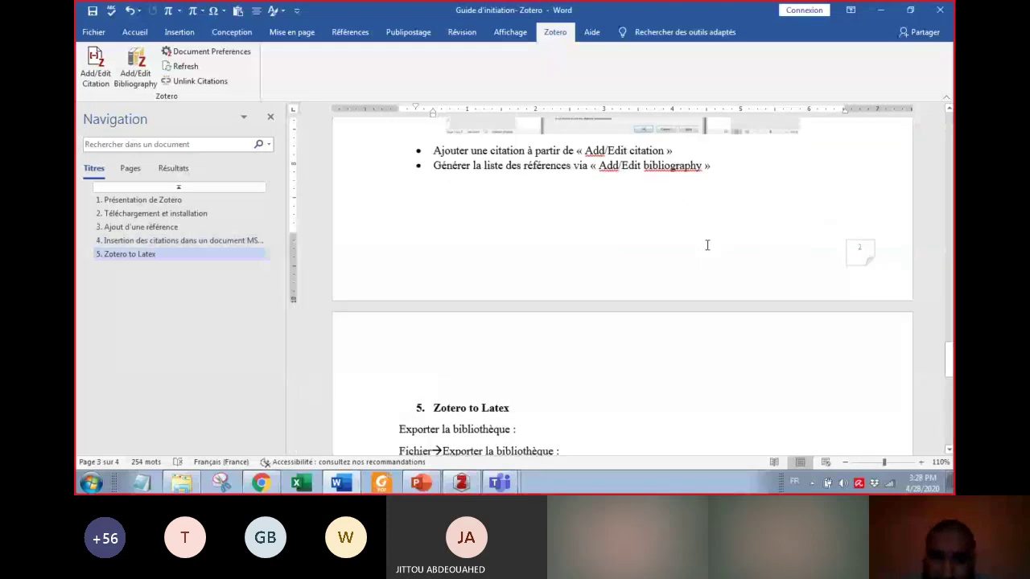
pyautogui.scroll(-10, 672, 320)
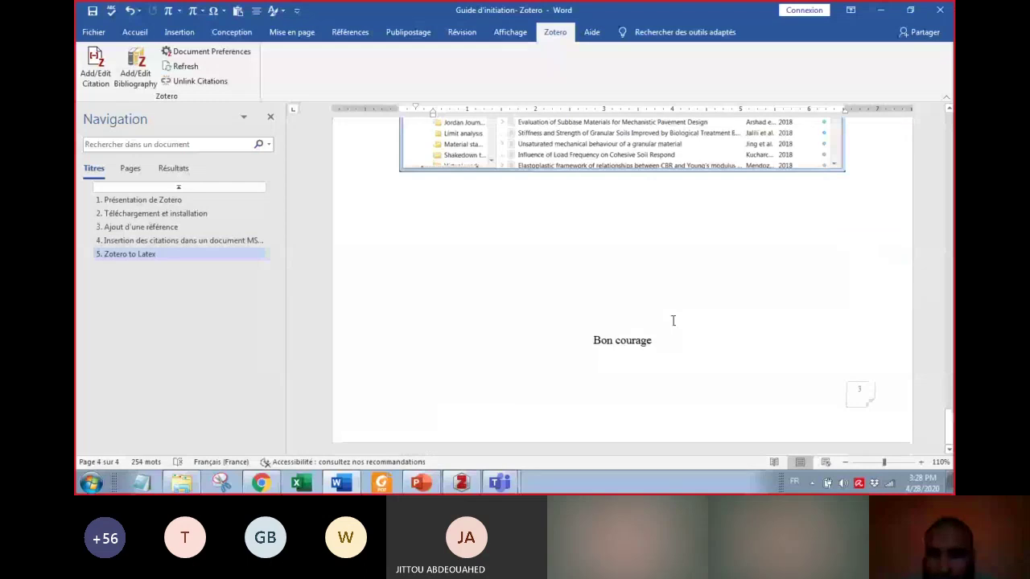
pyautogui.click(603, 320)
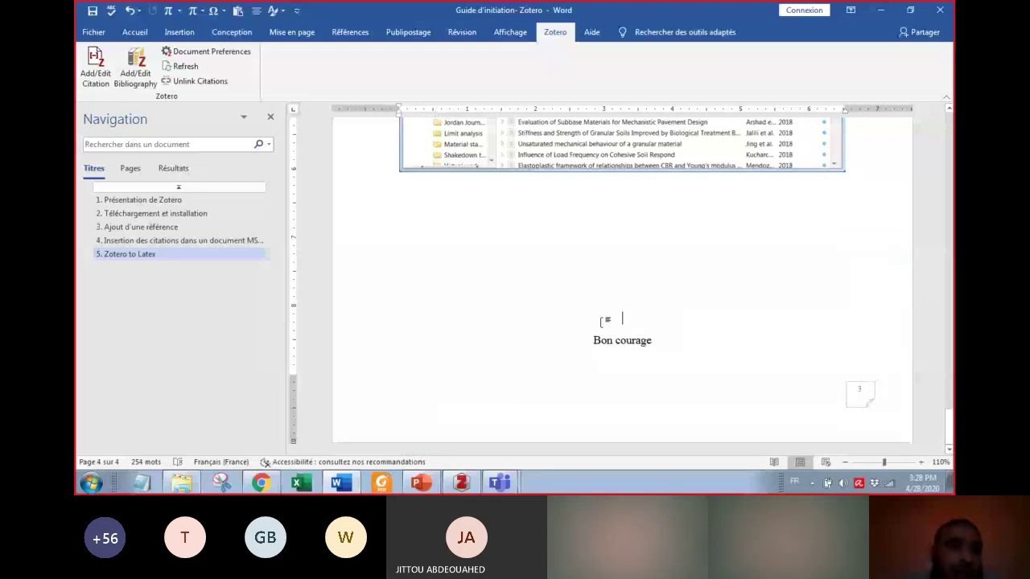
pyautogui.press('BackSpace')
pyautogui.press('BackSpace')
pyautogui.press('BackSpace')
pyautogui.press('BackSpace')
pyautogui.press('BackSpace')
pyautogui.press('BackSpace')
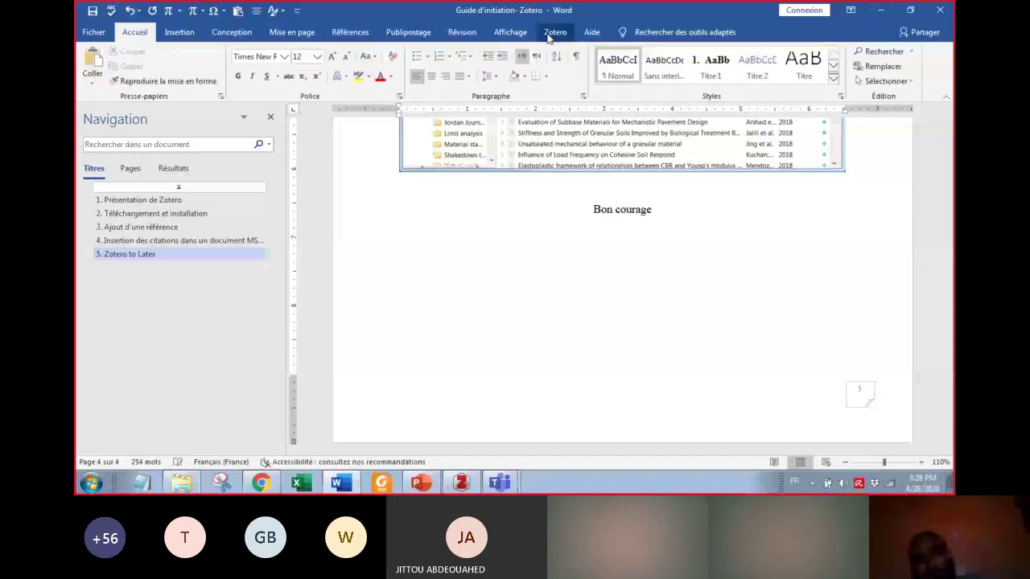
# Step: Insert the Zotero bibliography below "Bon courage" and add the heading line "Références Bibliographiques :" above it
pyautogui.click(555, 32)
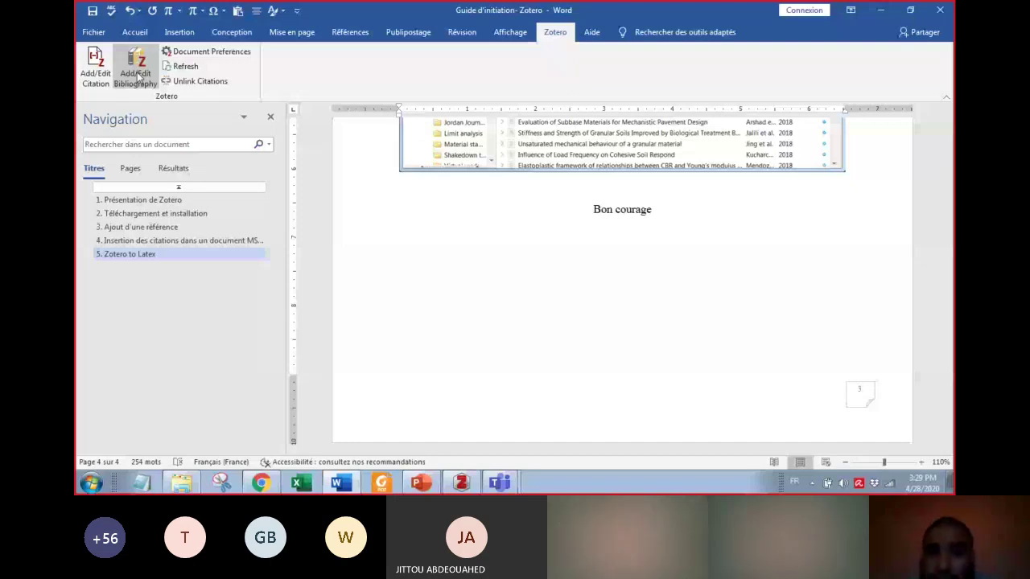
pyautogui.click(137, 76)
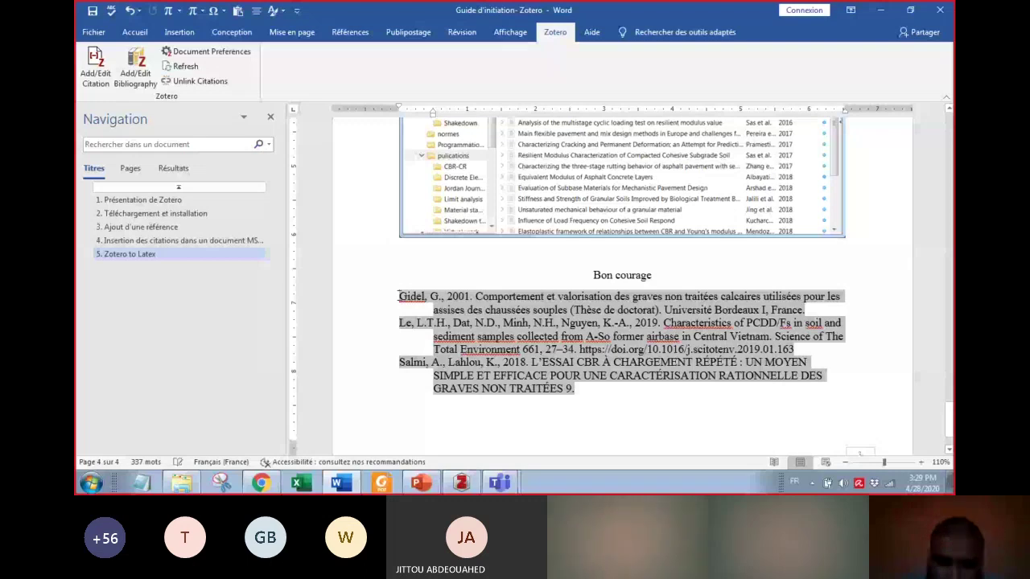
pyautogui.press('Return')
pyautogui.press('Up')
pyautogui.write('Référence')
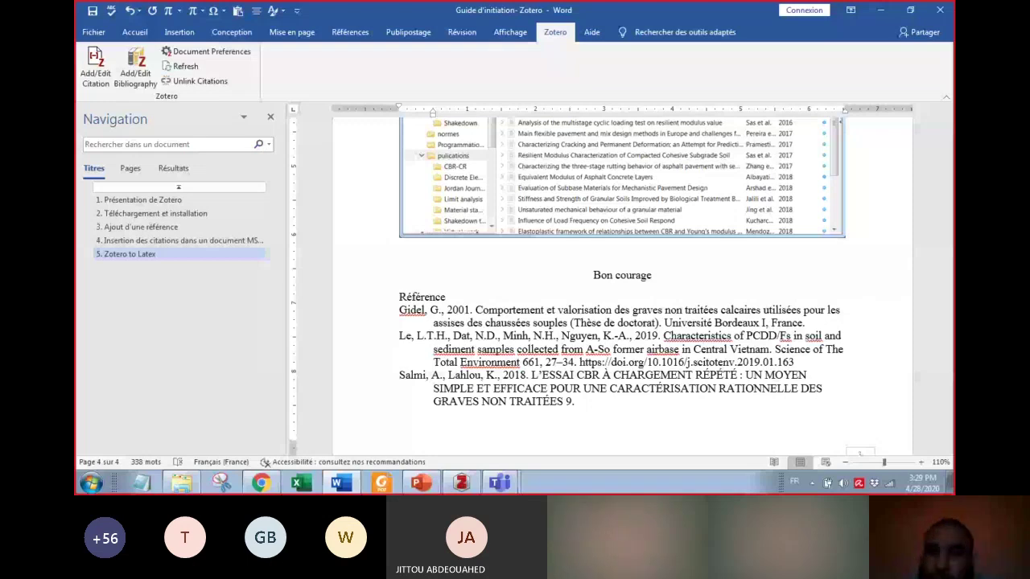
pyautogui.write('s Bibliographiques :')
# Step: Format the "Références Bibliographiques :" heading in bold Titre 2 style and check the document type in the first bibliography entry
pyautogui.hotkey('shift', 'Home')
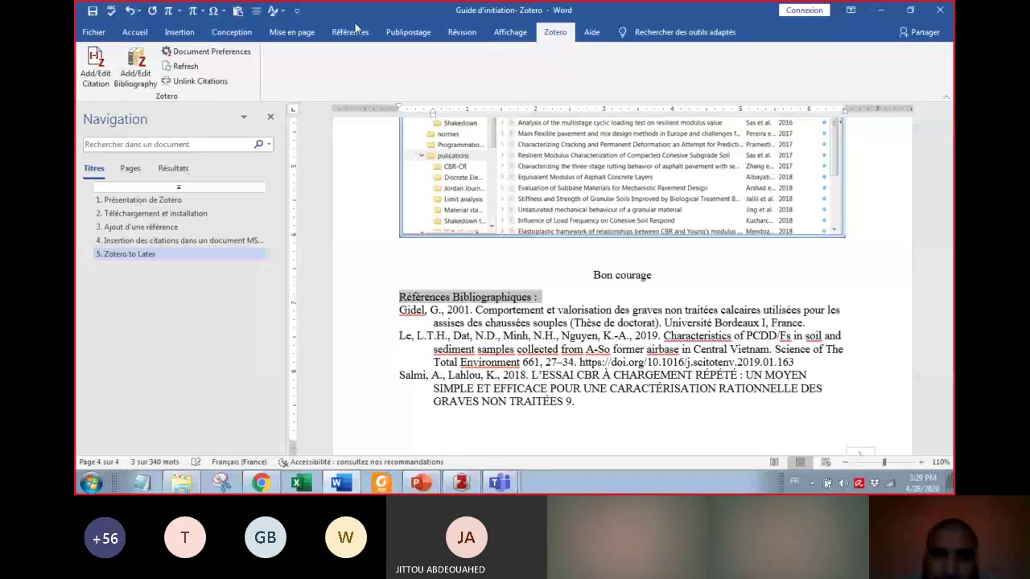
pyautogui.click(135, 31)
pyautogui.click(757, 68)
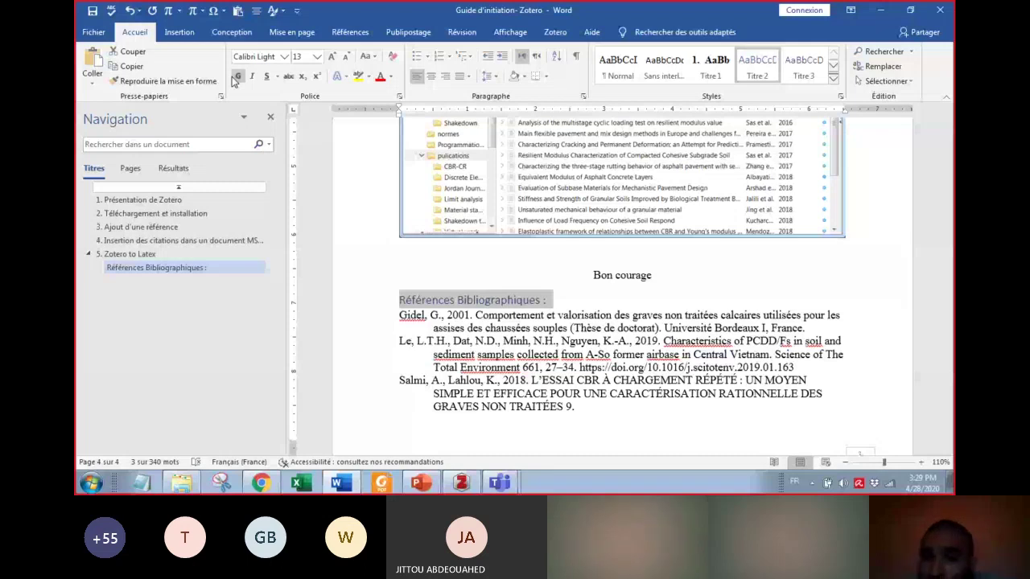
pyautogui.click(443, 316)
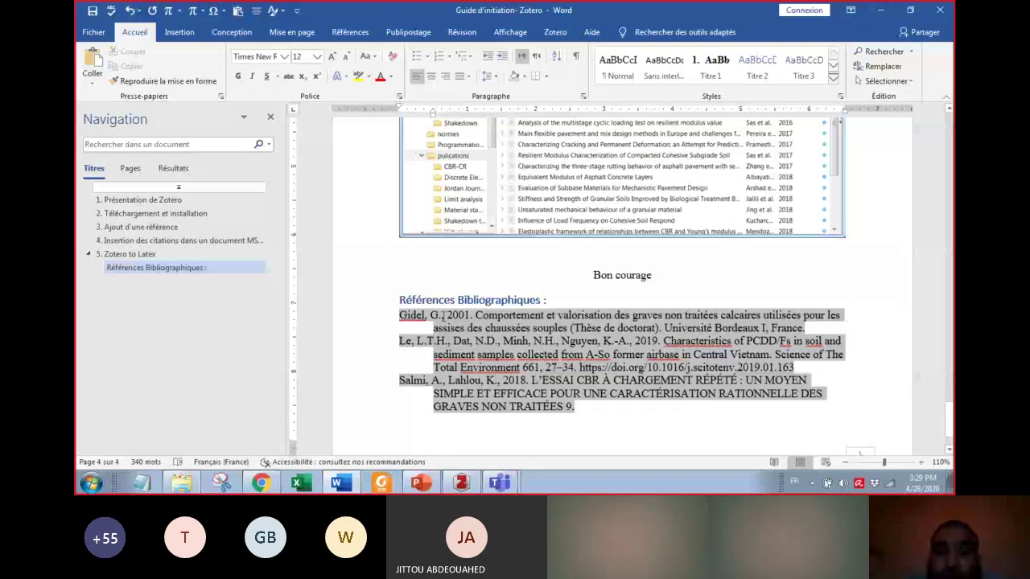
pyautogui.moveTo(574, 328); pyautogui.dragTo(655, 328)
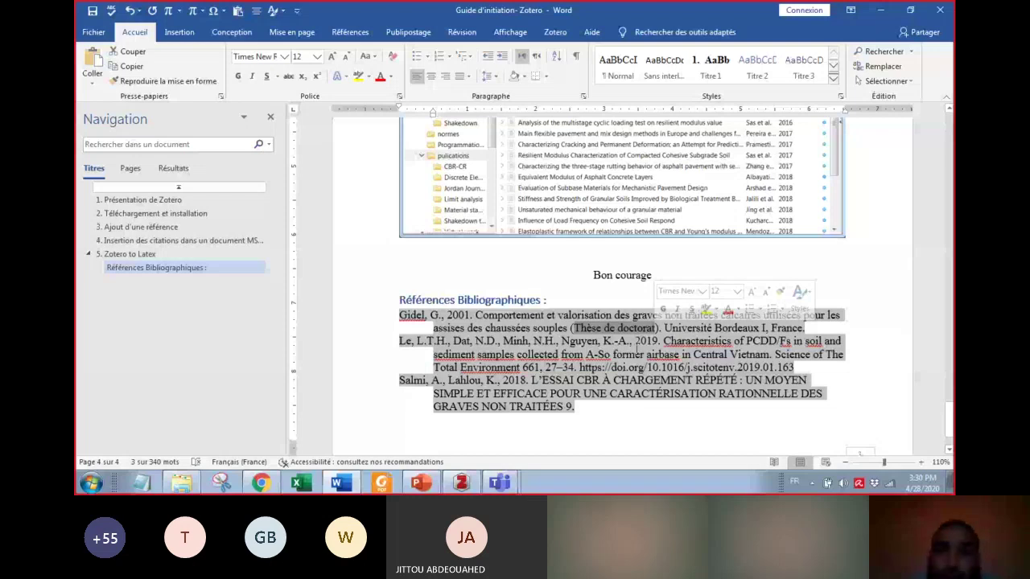
pyautogui.click(636, 347)
# Step: Cite the 1995 thesis "A mechanistic approach to Laterite-based pavements" after the "Add/Edit bibliography" bullet and examine its entry in the reference list
pyautogui.scroll(6, 534, 236)
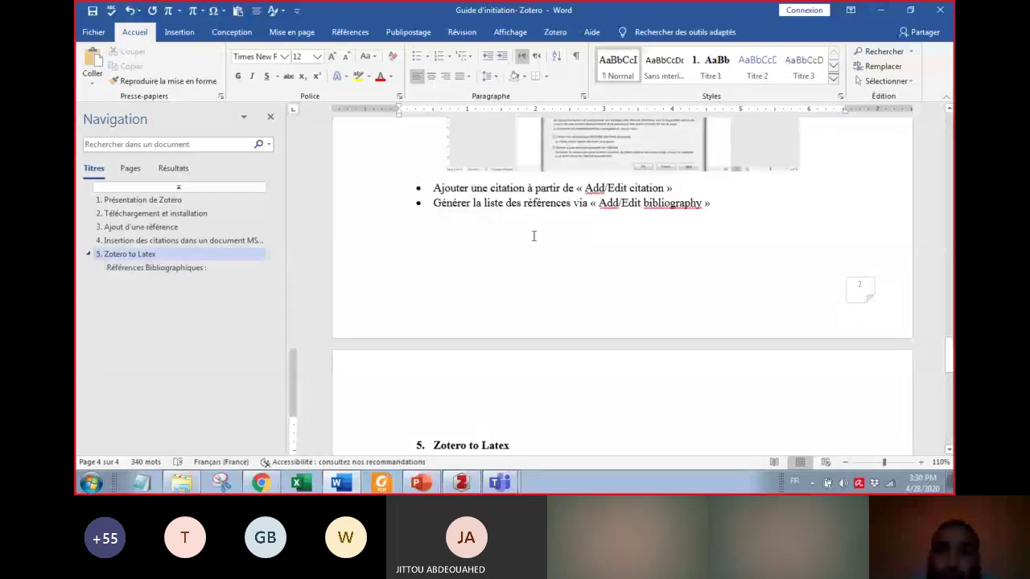
pyautogui.click(555, 32)
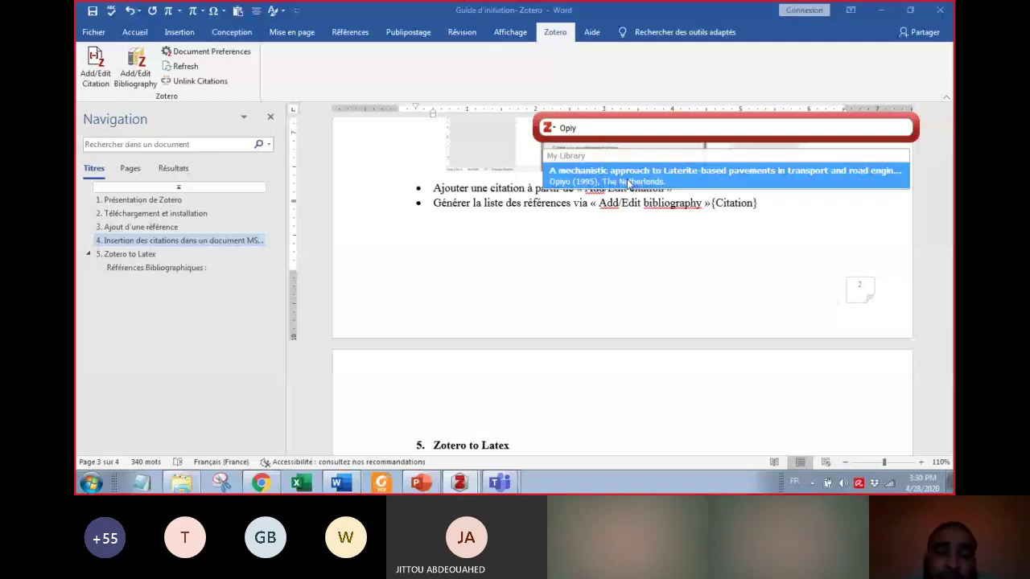
pyautogui.click(629, 181)
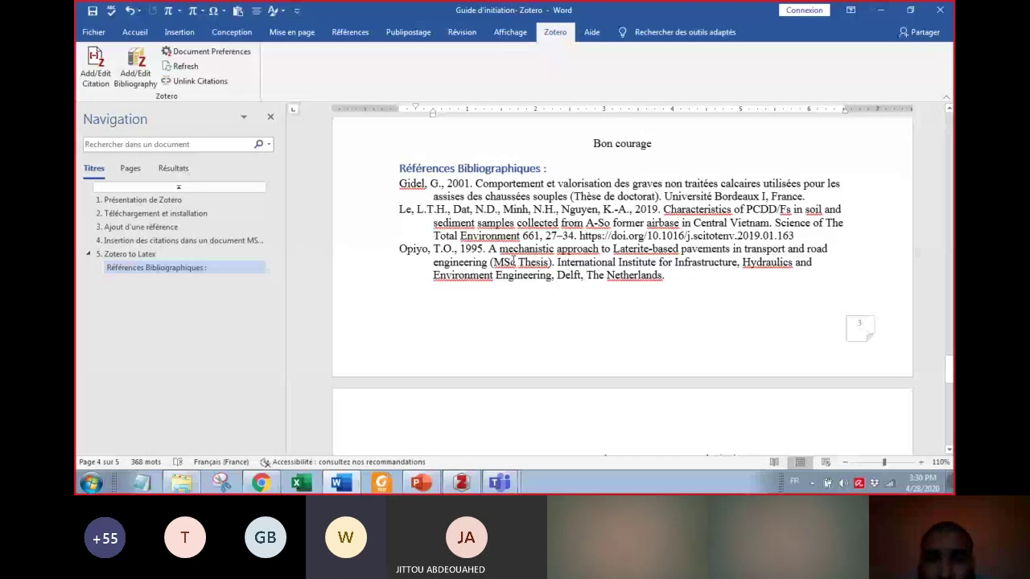
pyautogui.moveTo(512, 256); pyautogui.dragTo(422, 259)
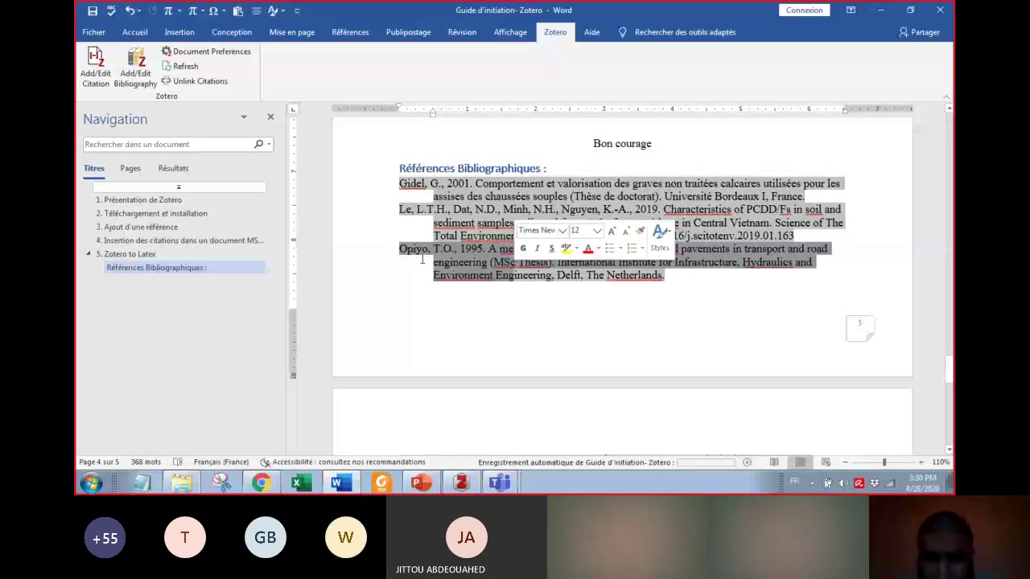
pyautogui.moveTo(493, 262); pyautogui.dragTo(552, 263)
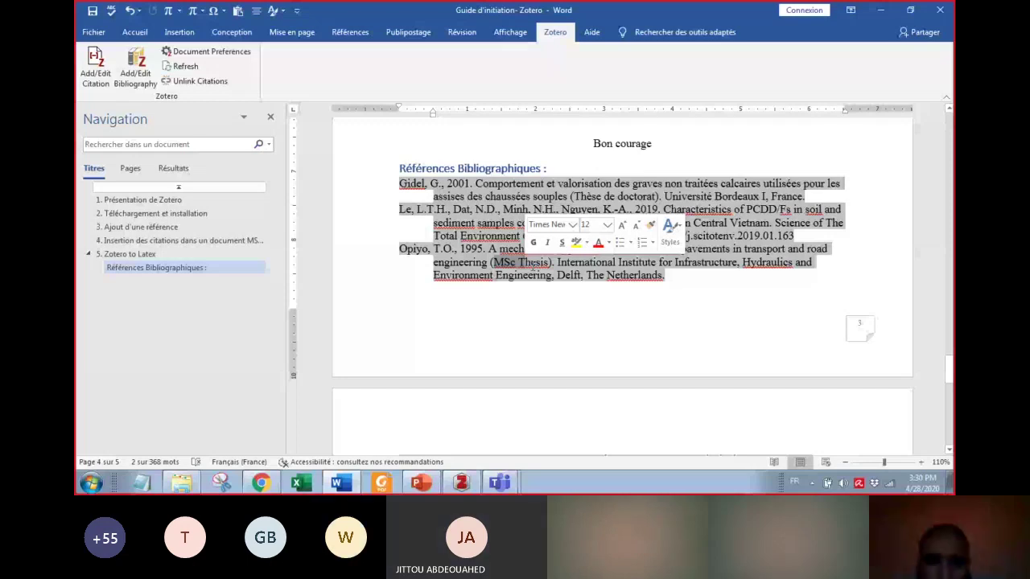
# Step: Return to the multi-source citation in section 4, set the document's citation style to IEEE and review the reference list
pyautogui.scroll(1, 524, 319)
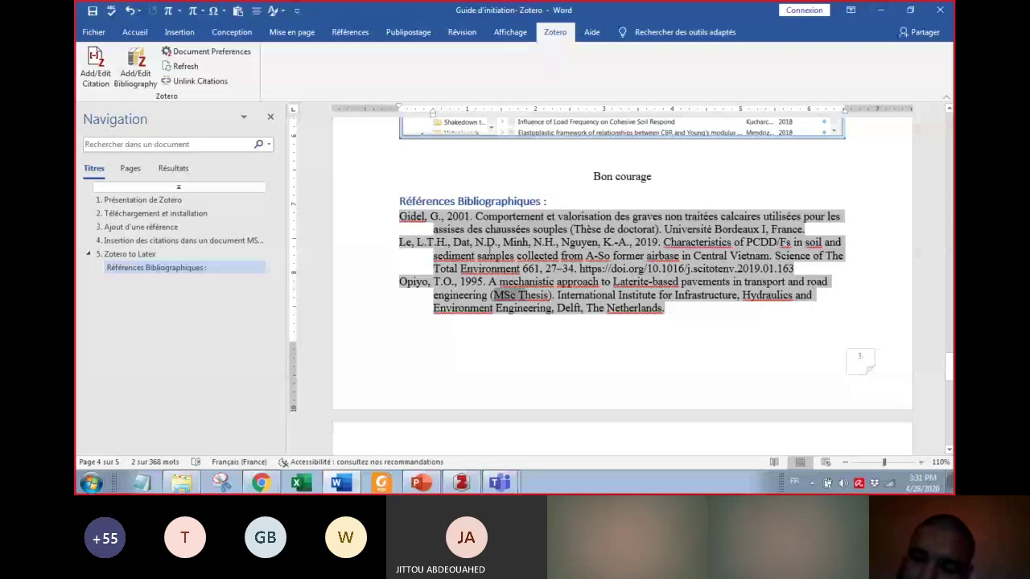
pyautogui.scroll(10, 487, 336)
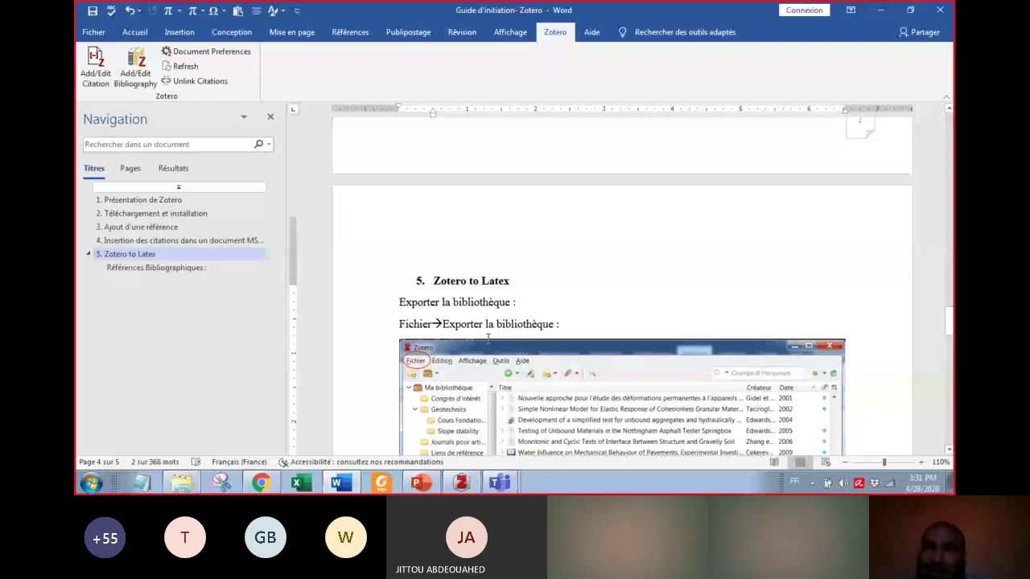
pyautogui.scroll(4, 487, 336)
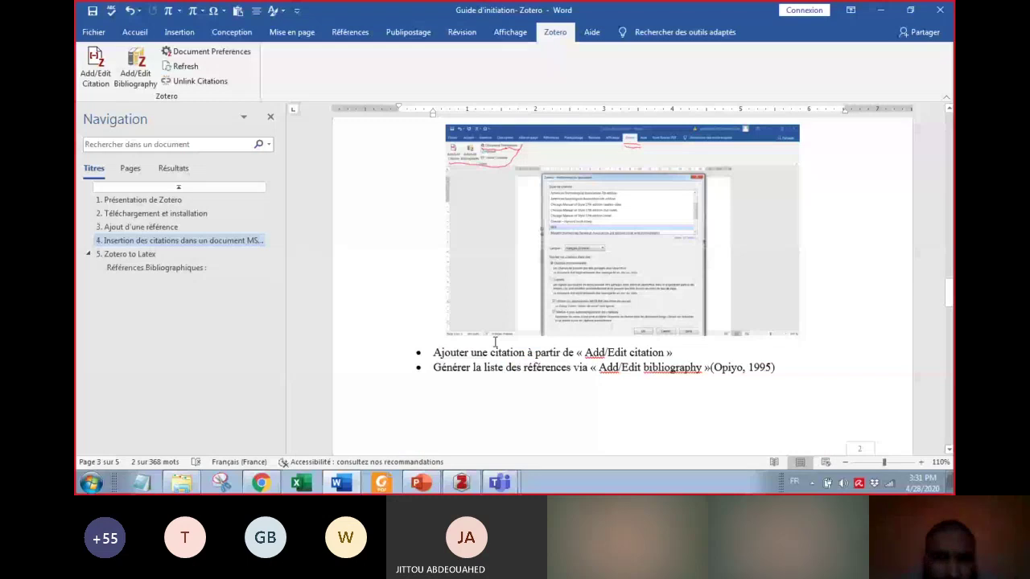
pyautogui.scroll(4, 494, 342)
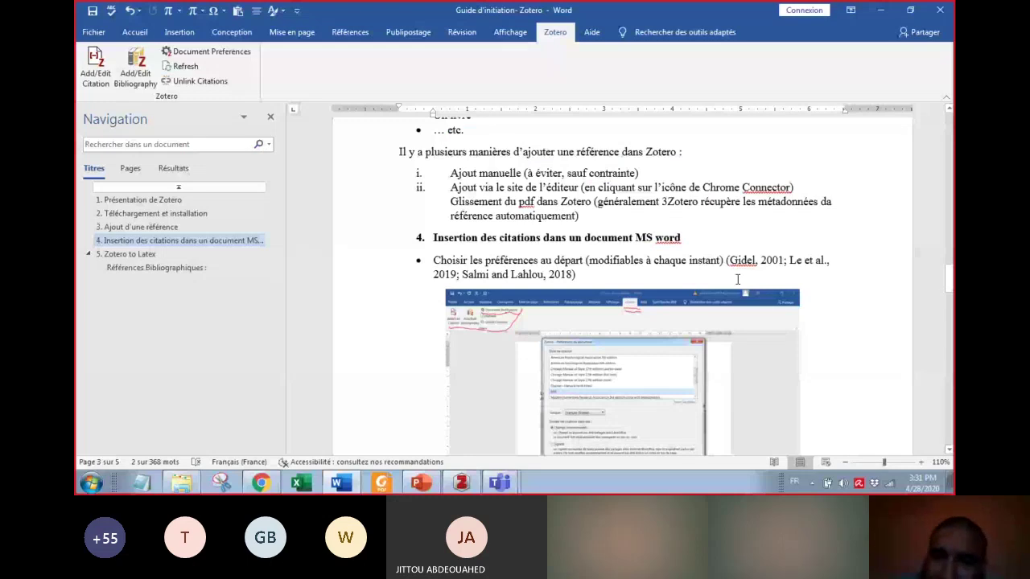
pyautogui.click(745, 268)
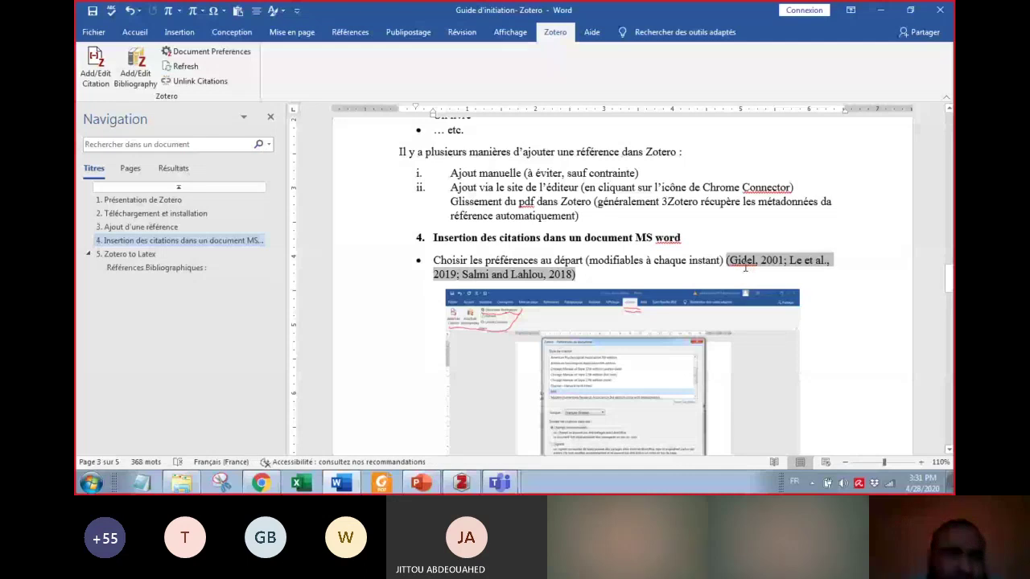
pyautogui.click(252, 50)
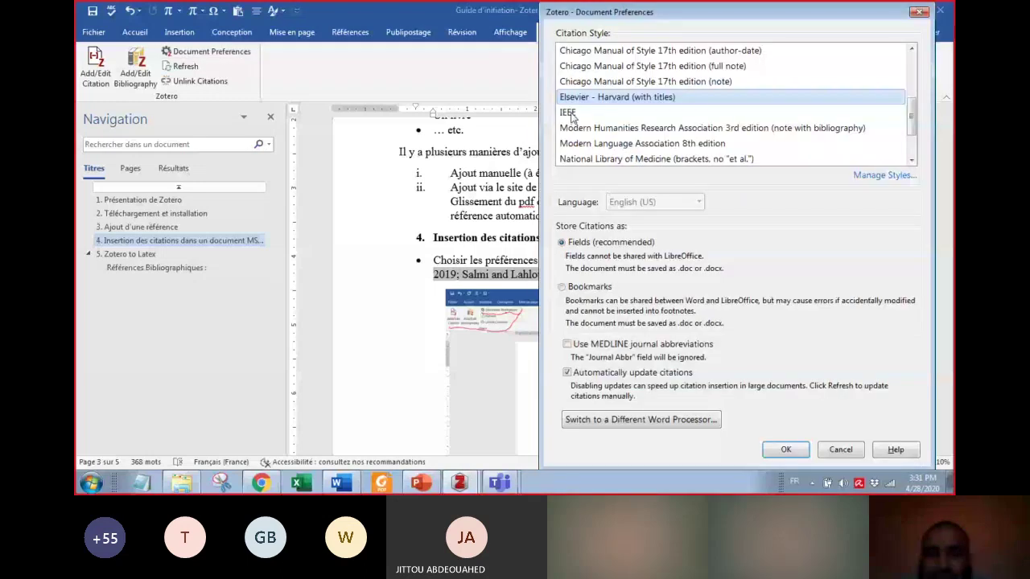
pyautogui.click(786, 449)
pyautogui.scroll(-10, 745, 267)
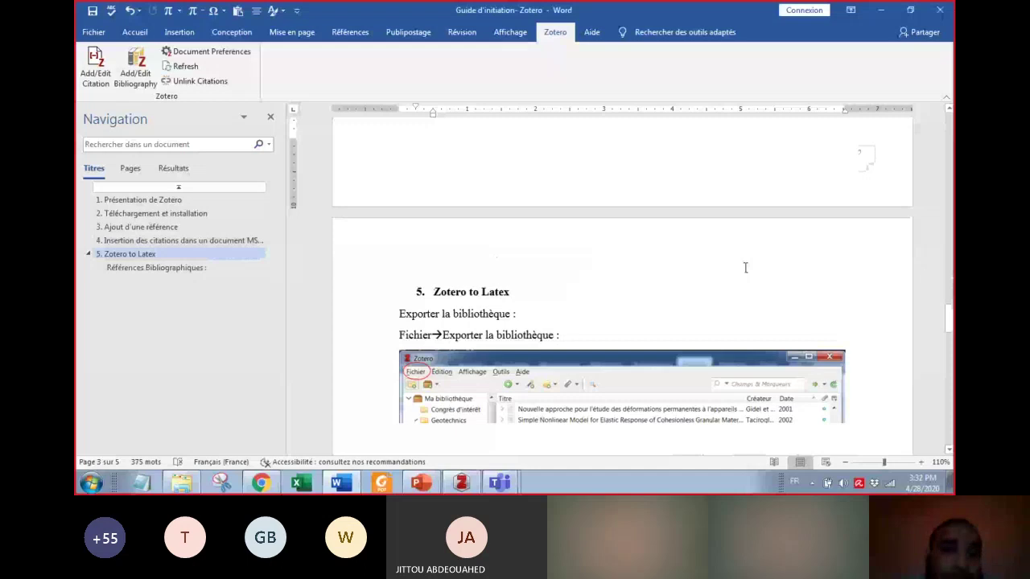
pyautogui.scroll(-10, 745, 267)
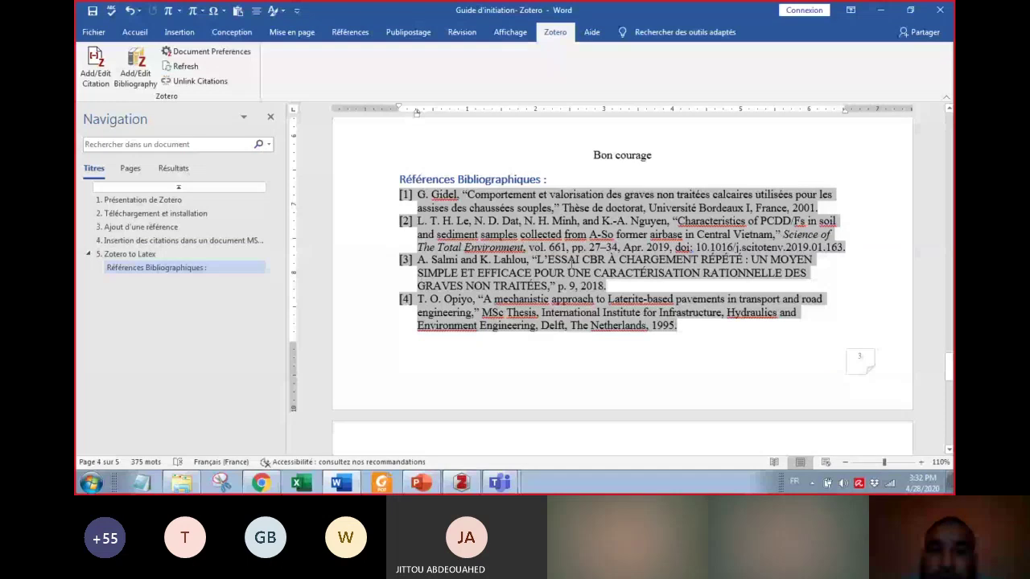
# Step: Set the document's citation style to Vancouver and check how the reference list and the section 4 citation are formatted
pyautogui.click(190, 52)
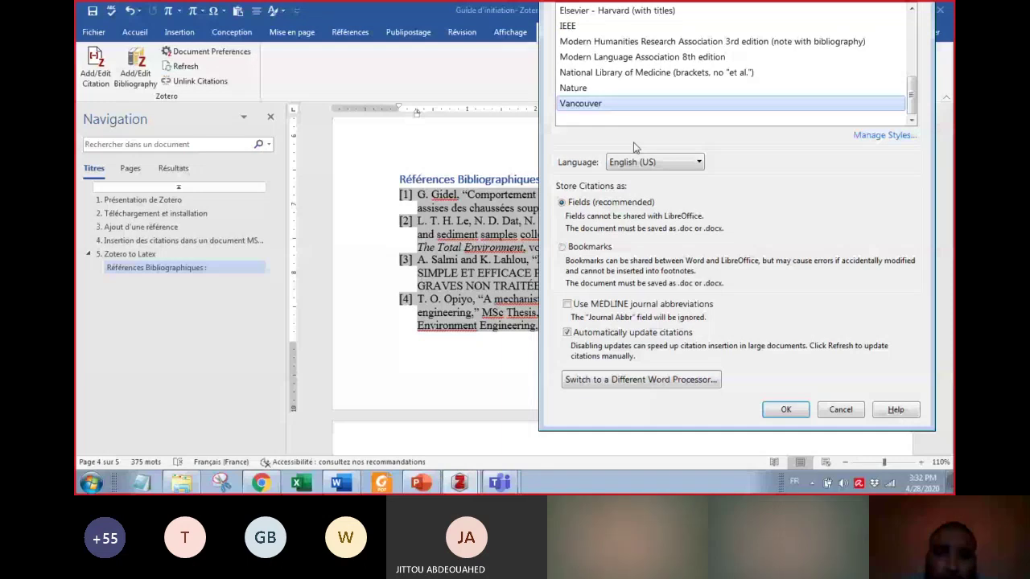
pyautogui.press('Return')
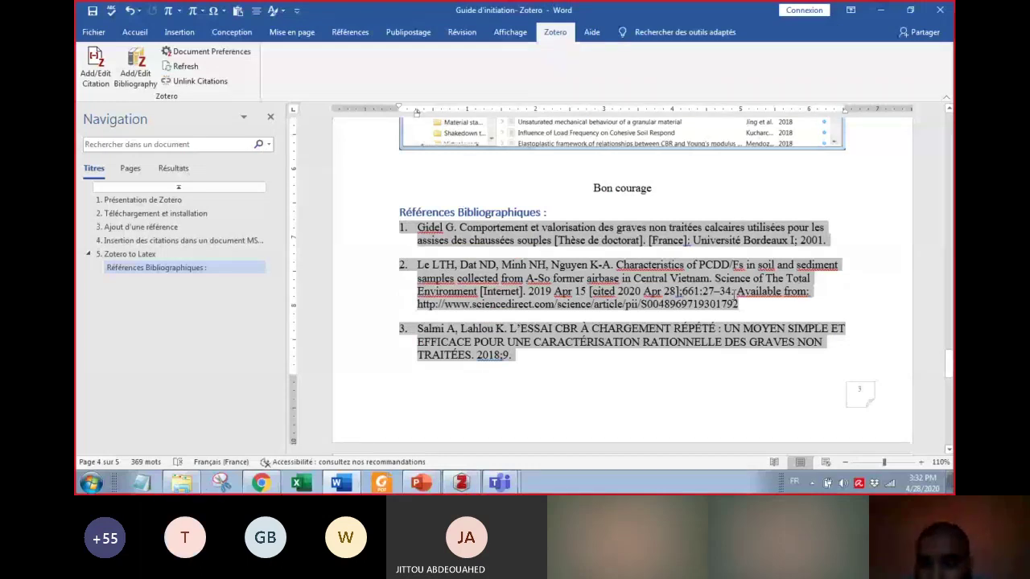
pyautogui.scroll(15, 732, 314)
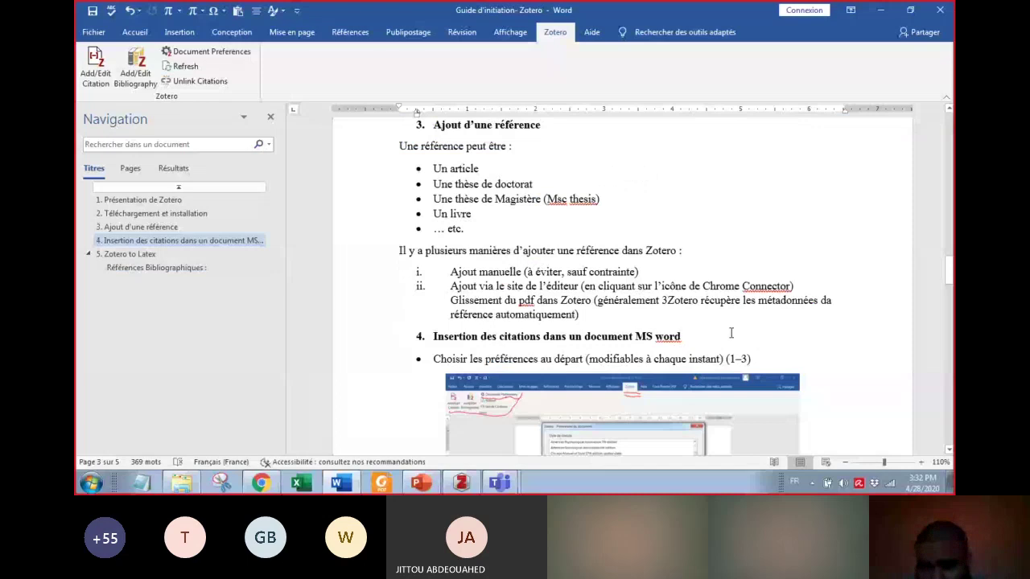
pyautogui.scroll(-1, 731, 333)
pyautogui.click(727, 326)
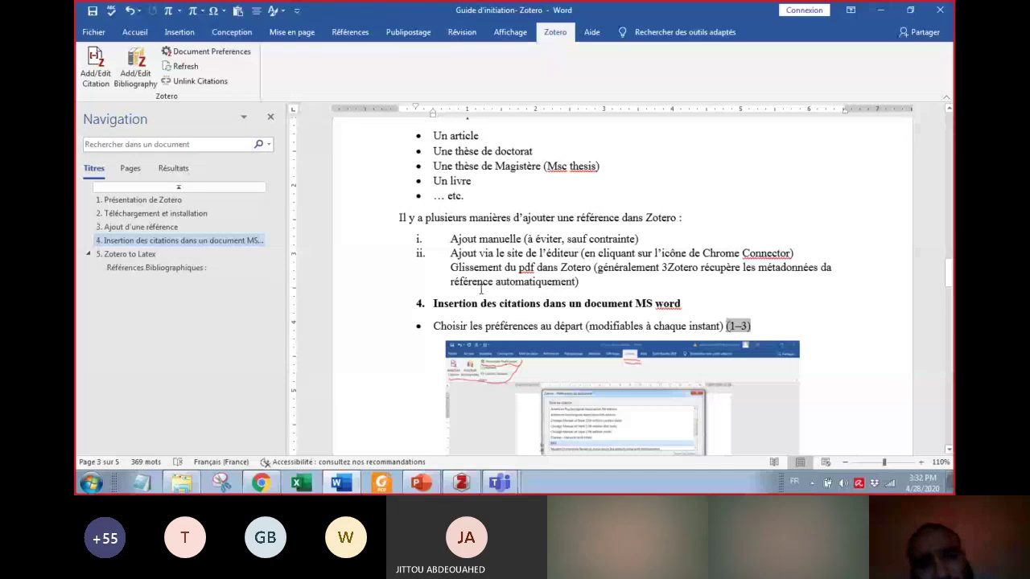
# Step: Browse the available citation styles in the Zotero document preferences and set the document's style to IEEE
pyautogui.click(460, 196)
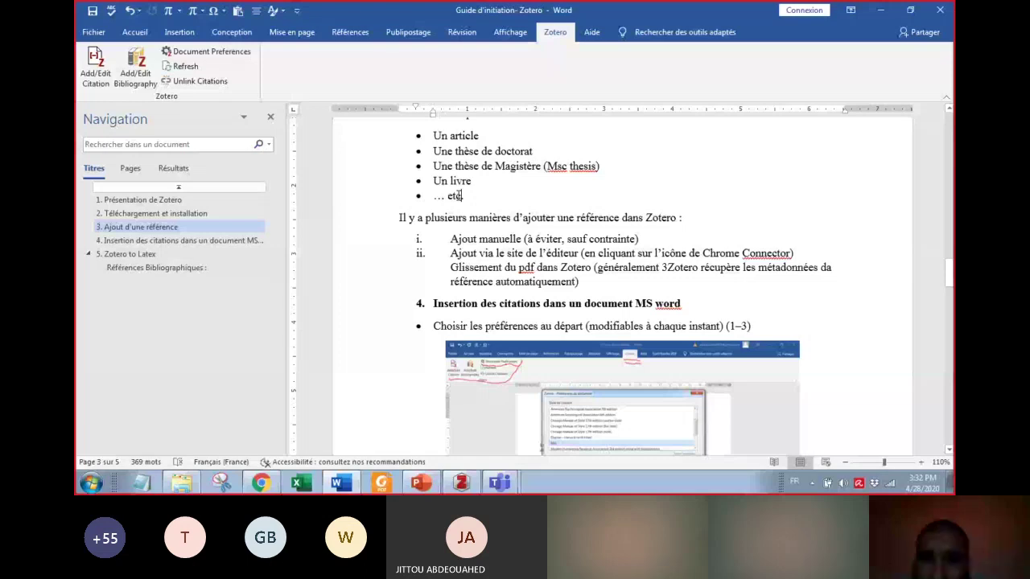
pyautogui.scroll(10, 619, 121)
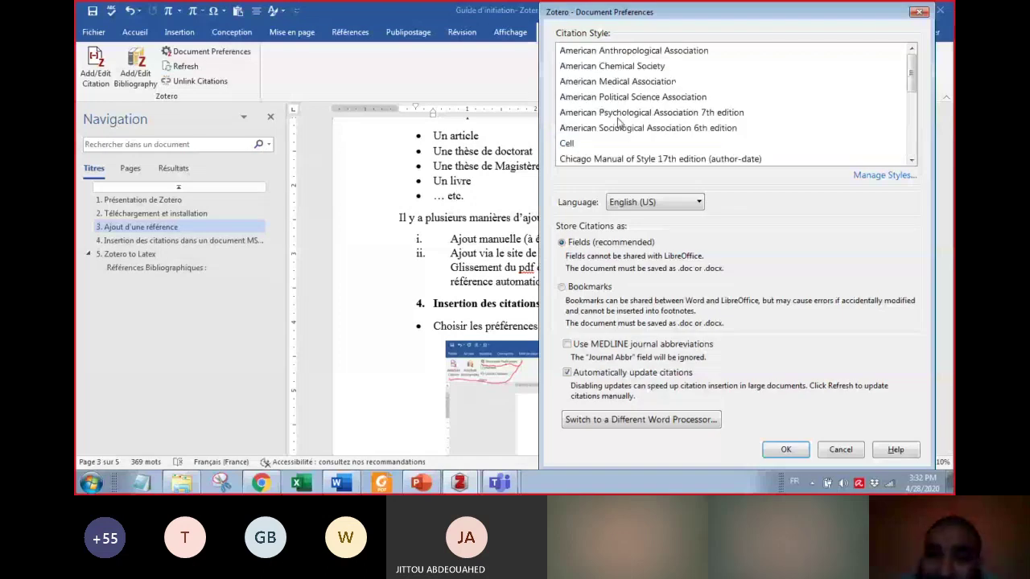
pyautogui.scroll(-10, 618, 129)
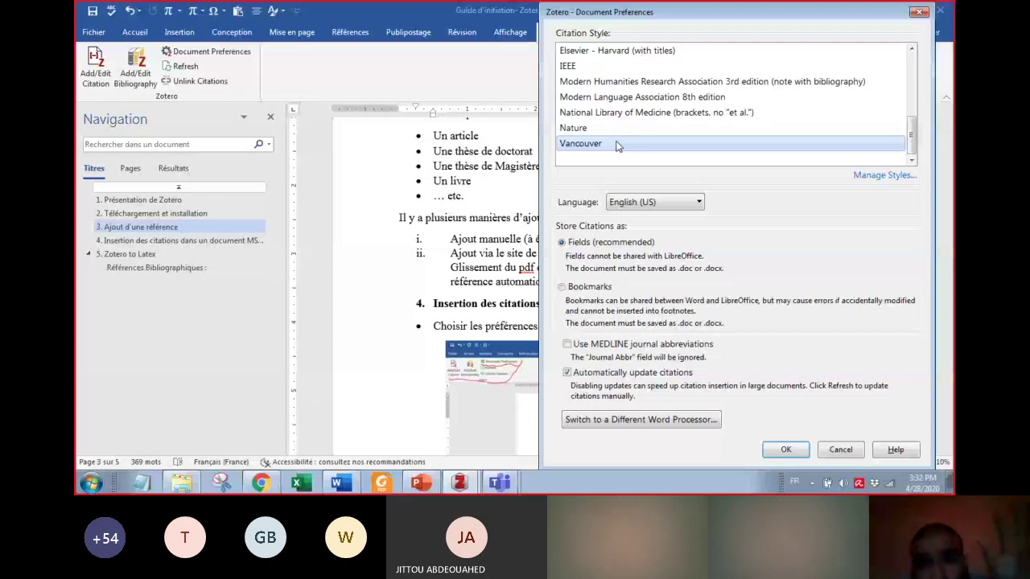
pyautogui.scroll(2, 617, 145)
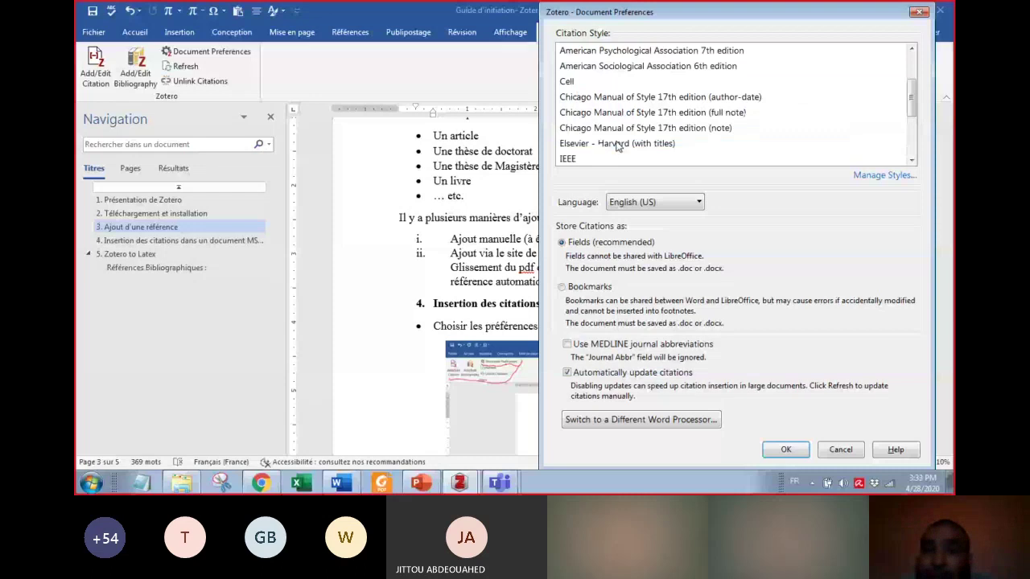
pyautogui.scroll(2, 617, 140)
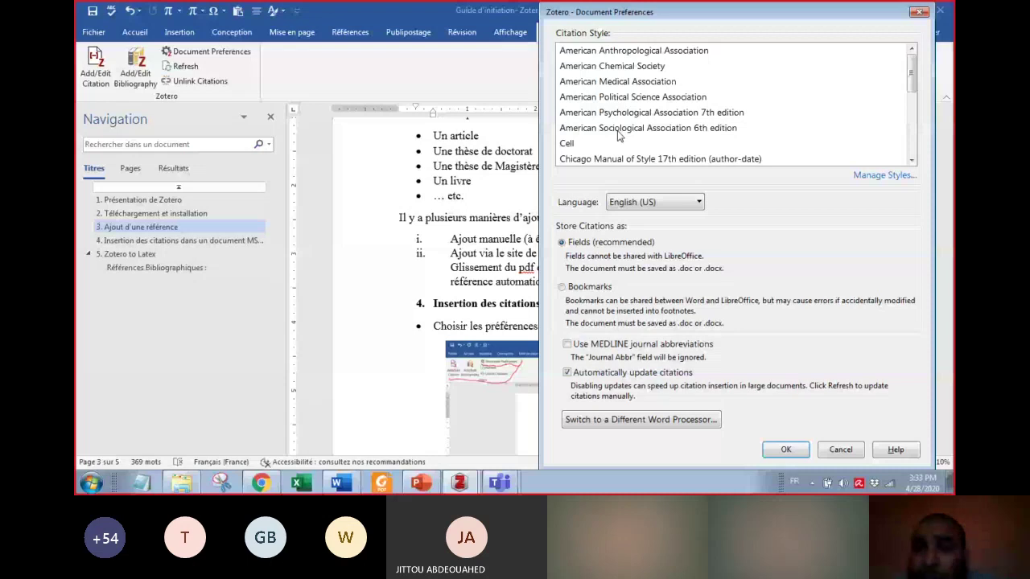
pyautogui.scroll(-5, 618, 137)
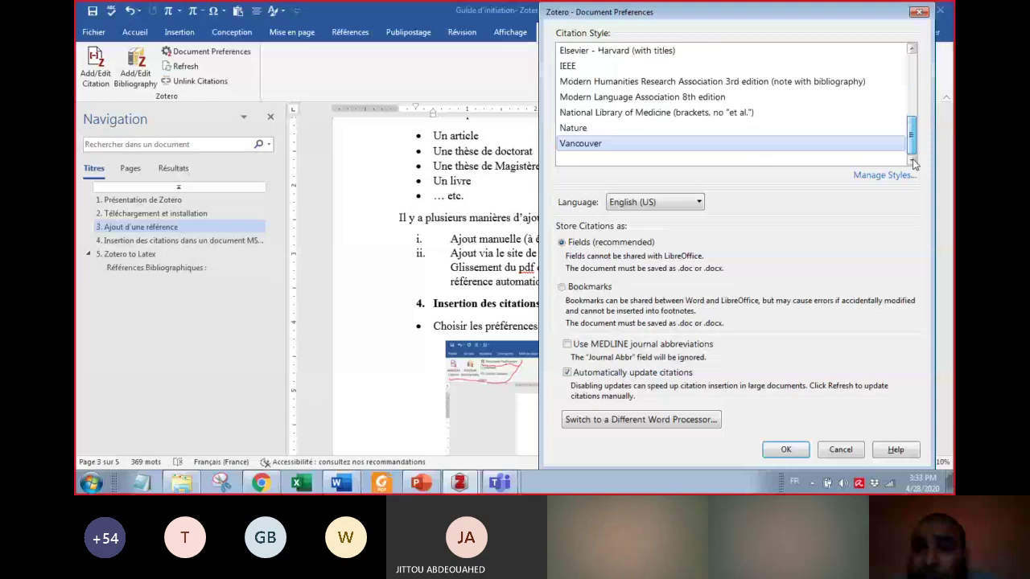
pyautogui.click(912, 87)
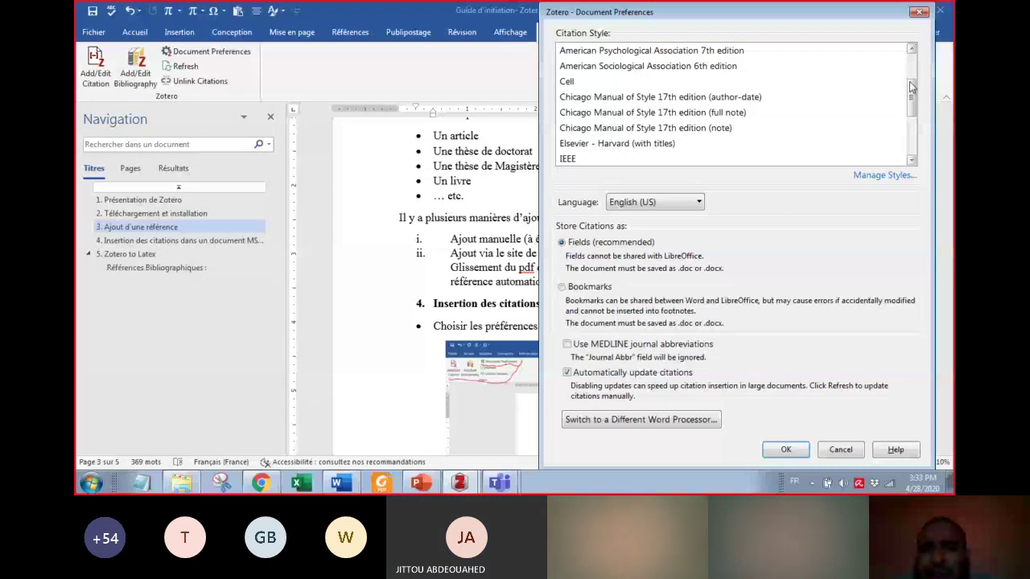
pyautogui.moveTo(912, 87); pyautogui.dragTo(912, 52)
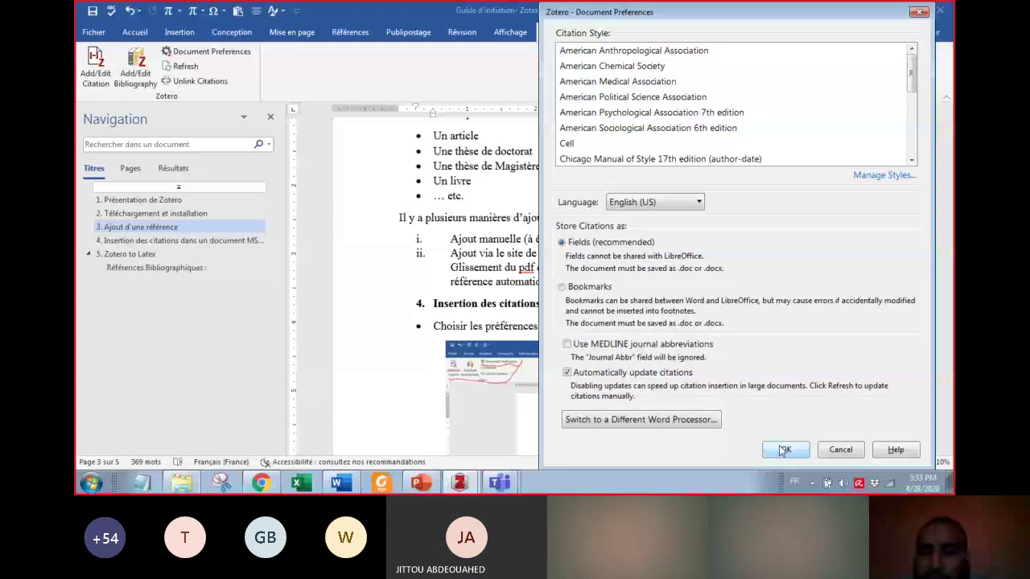
pyautogui.scroll(-5, 586, 155)
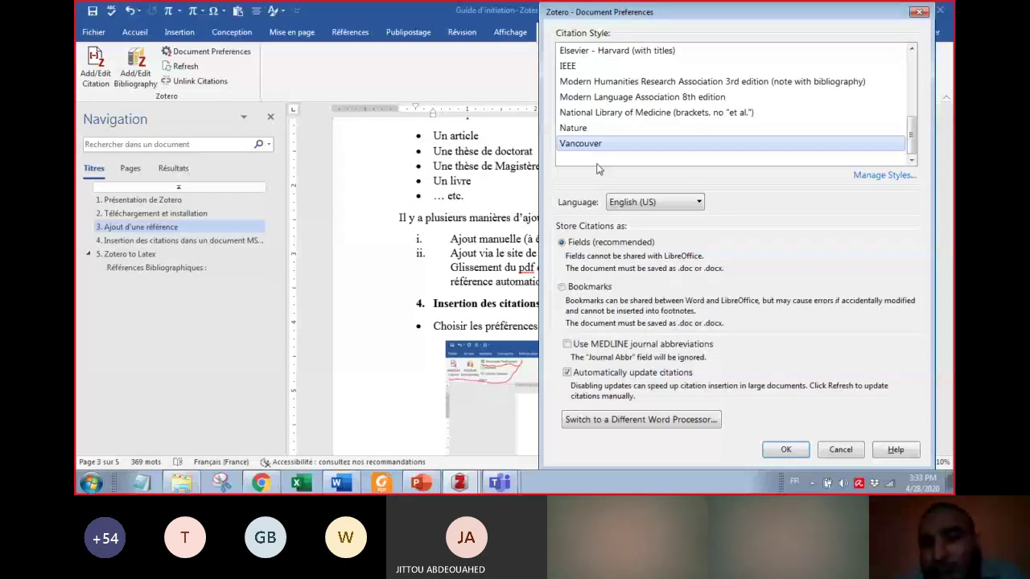
pyautogui.press('i')
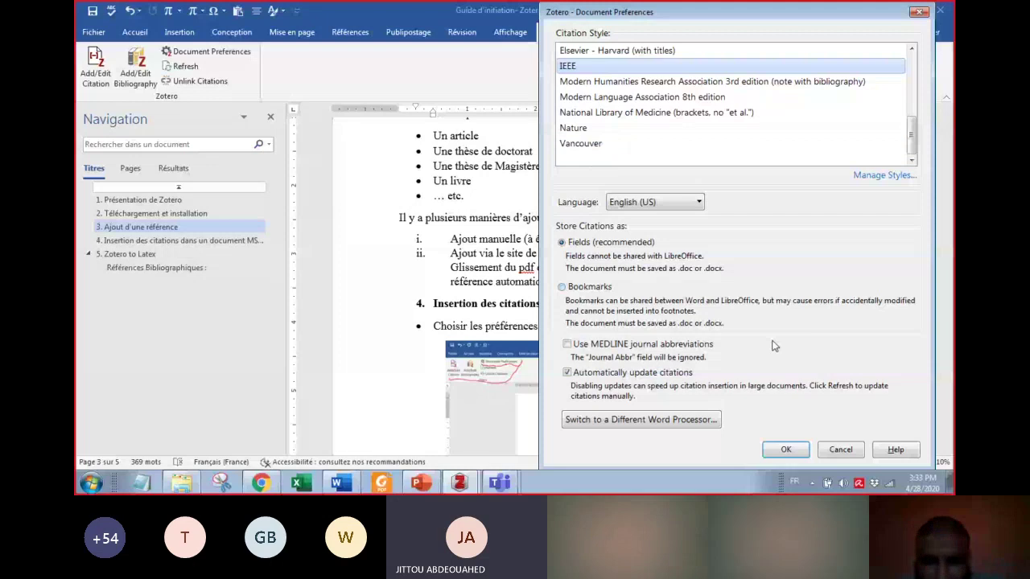
pyautogui.press('Return')
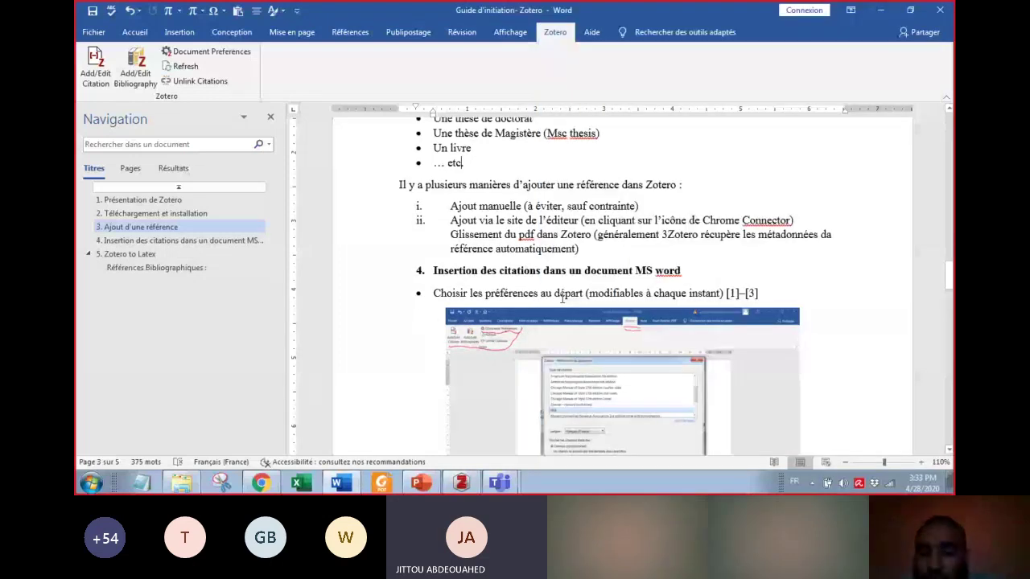
# Step: Reopen the Zotero document preferences from the section 4 citation line and review the list of citation styles
pyautogui.click(499, 483)
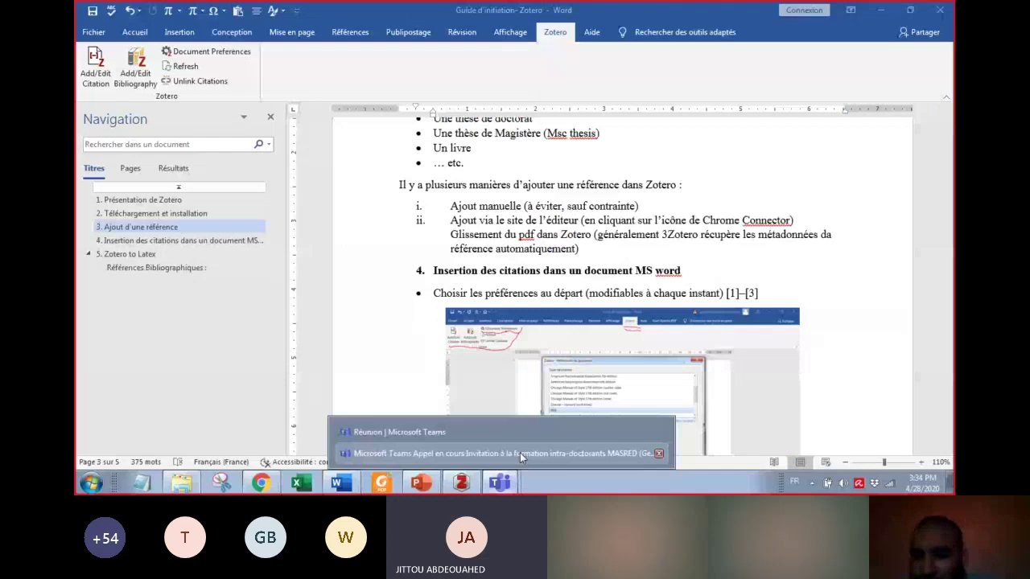
pyautogui.click(520, 452)
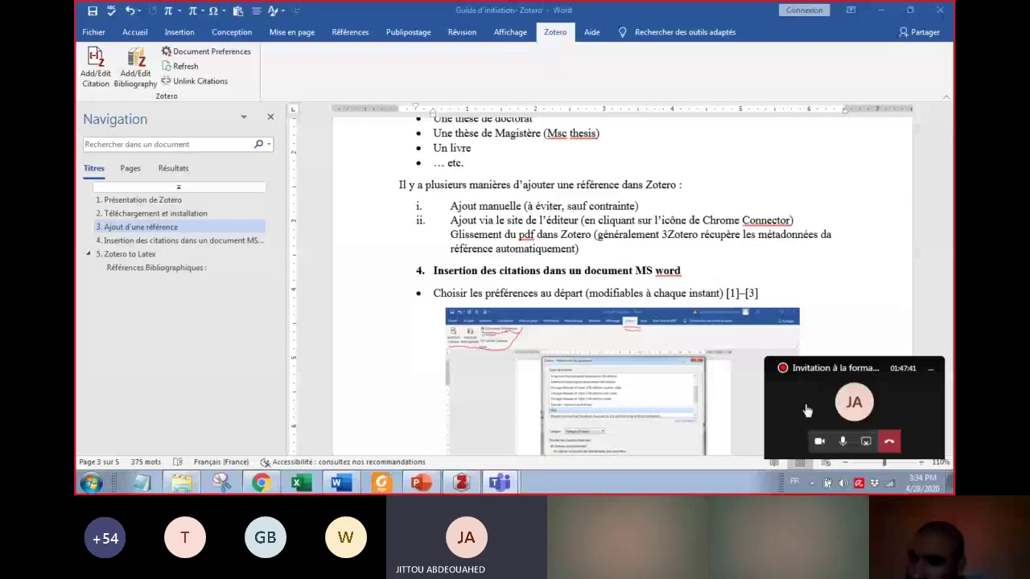
pyautogui.click(688, 295)
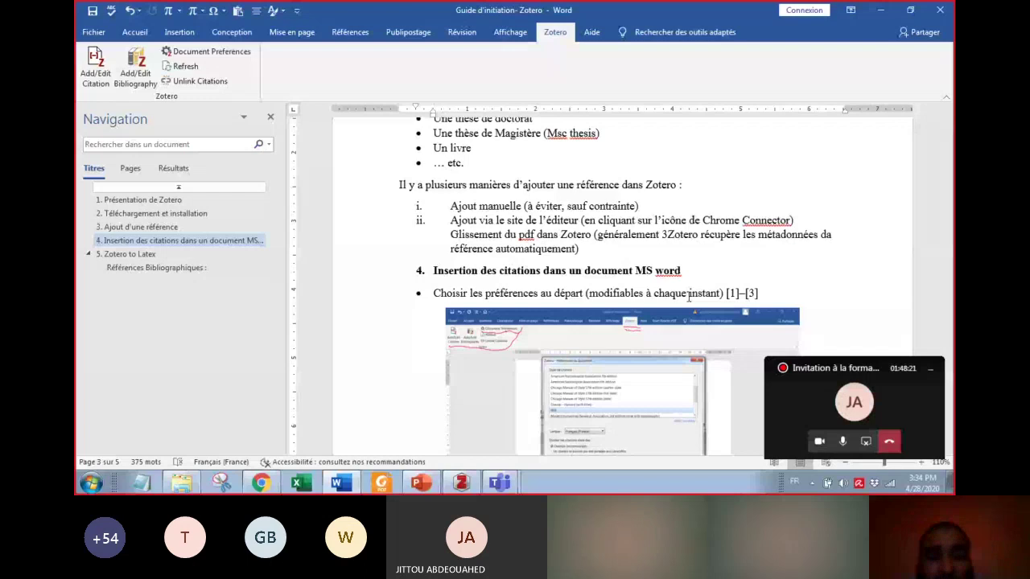
pyautogui.click(689, 296)
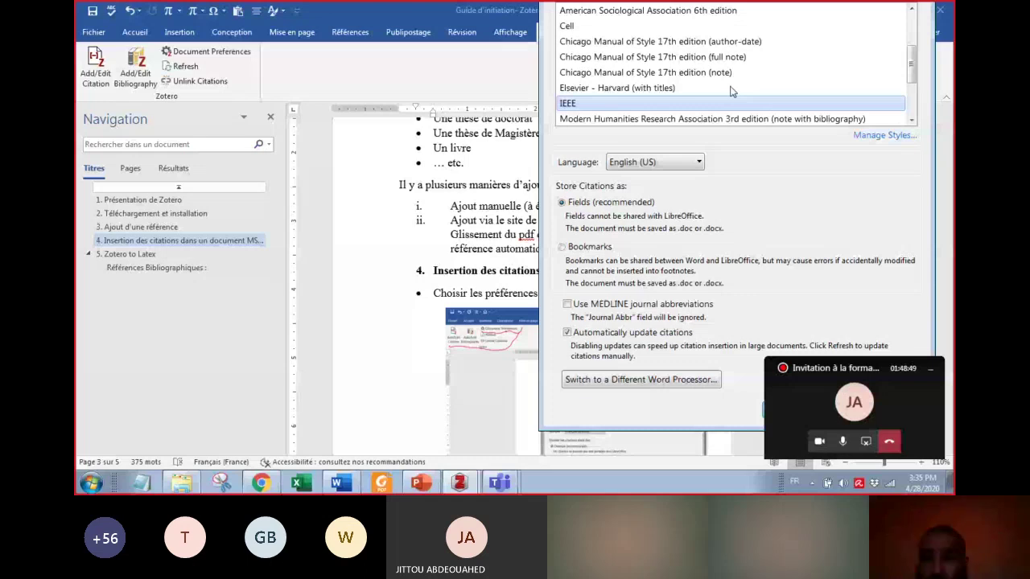
pyautogui.scroll(2, 737, 85)
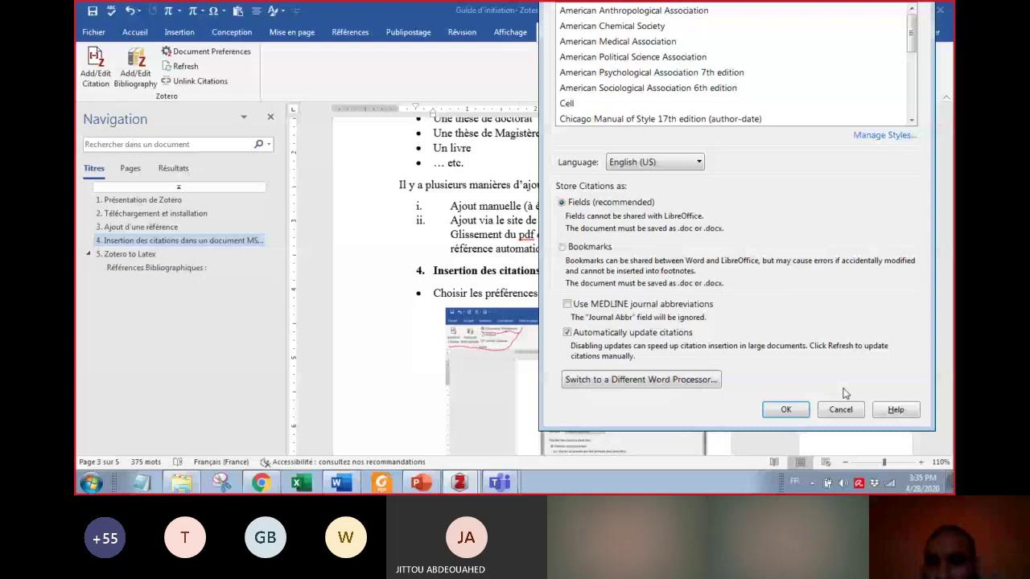
pyautogui.click(804, 415)
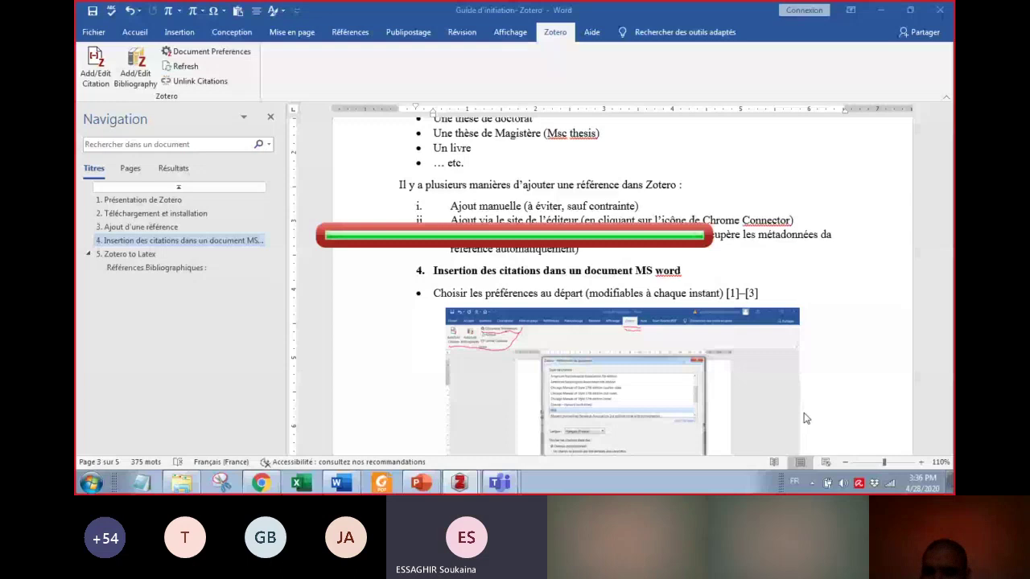
# Step: Switch to the Microsoft Teams meeting and check the participants' replies in the meeting conversation
pyautogui.hotkey('alt', 'Tab')
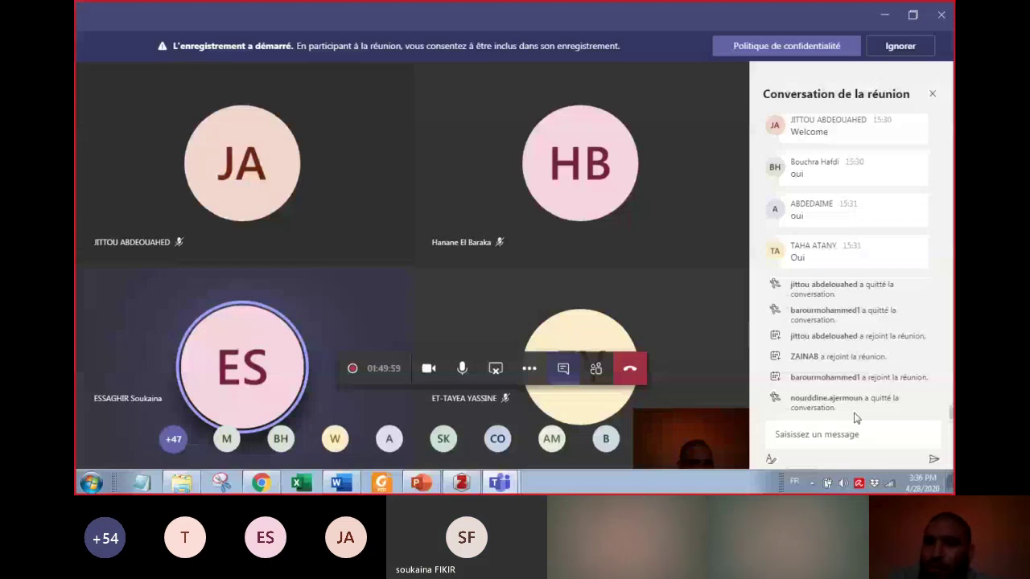
pyautogui.click(842, 434)
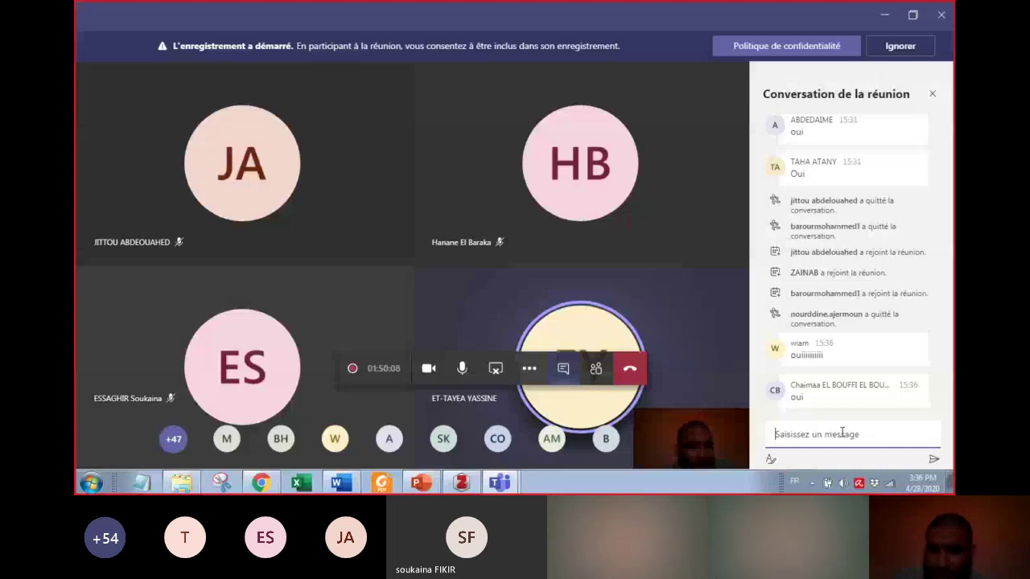
pyautogui.moveTo(338, 485)
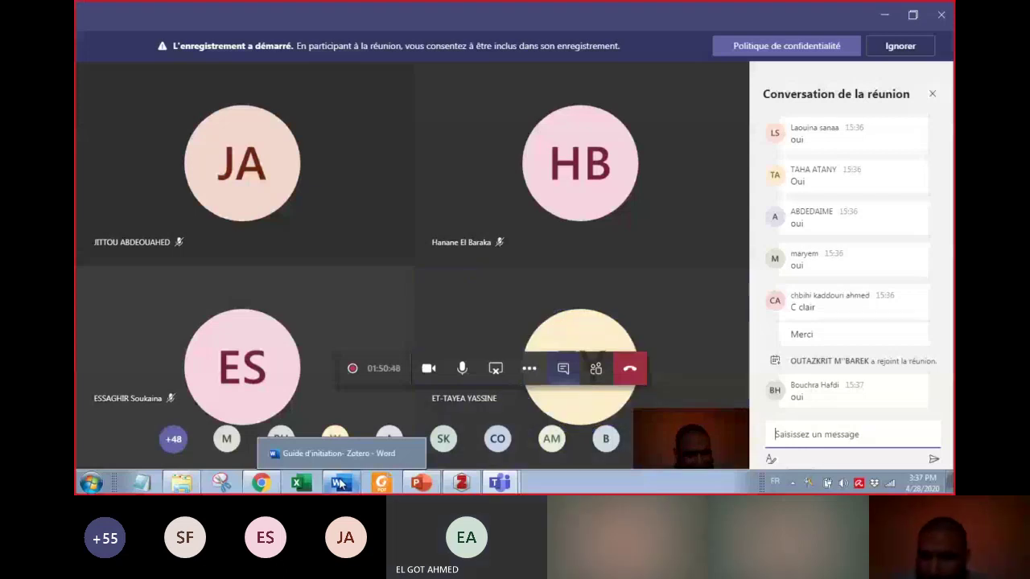
pyautogui.moveTo(420, 483)
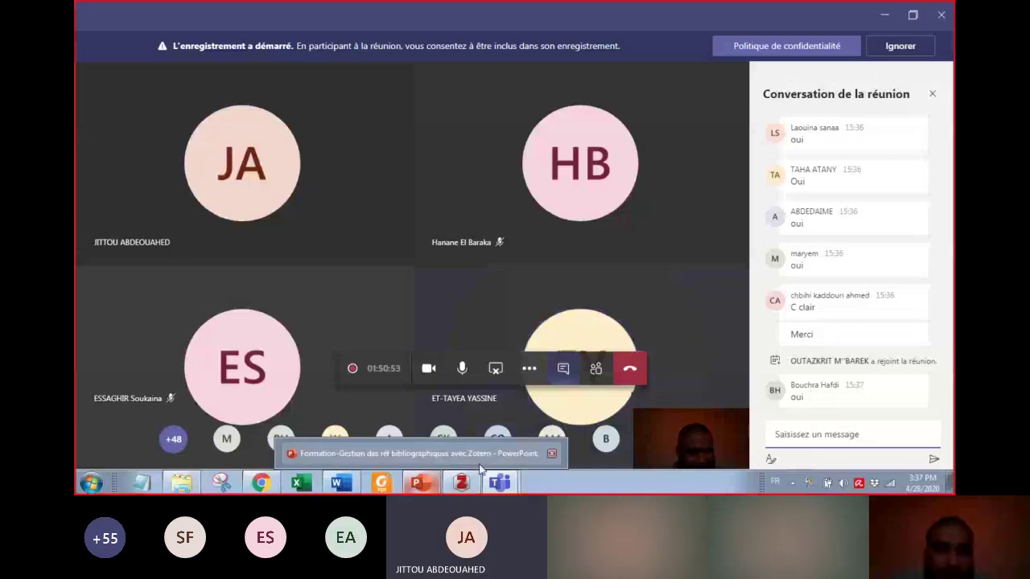
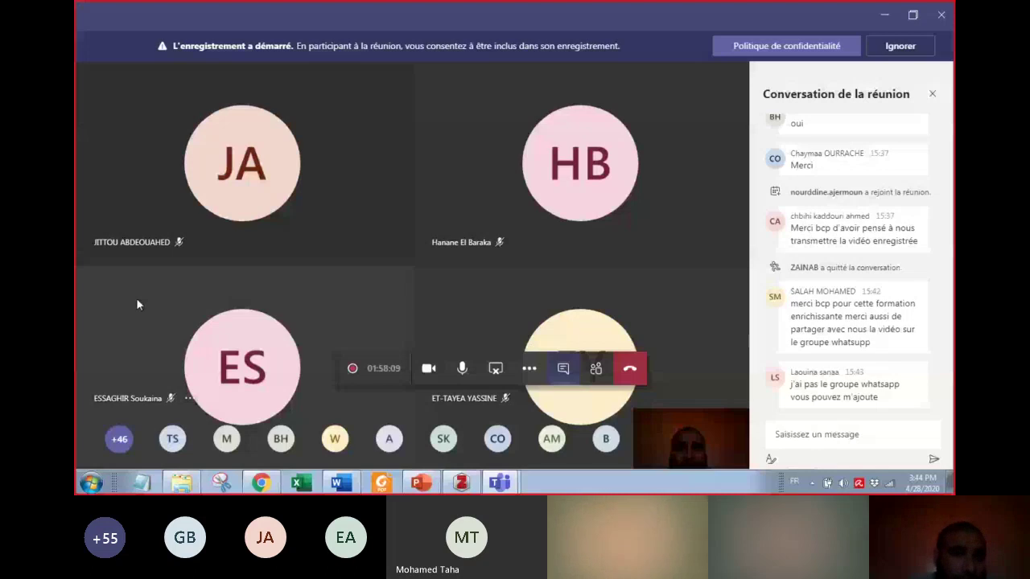
# Step: Switch to Chrome and search Google for "doaj open access" in a new tab
pyautogui.hotkey('alt', 'Tab')
pyautogui.click(709, 11)
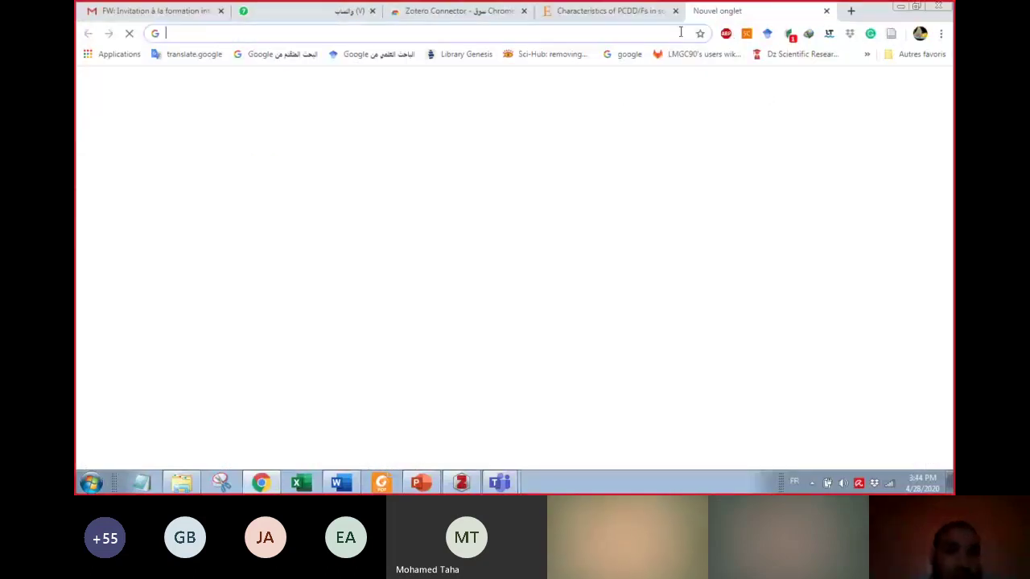
pyautogui.write('DO')
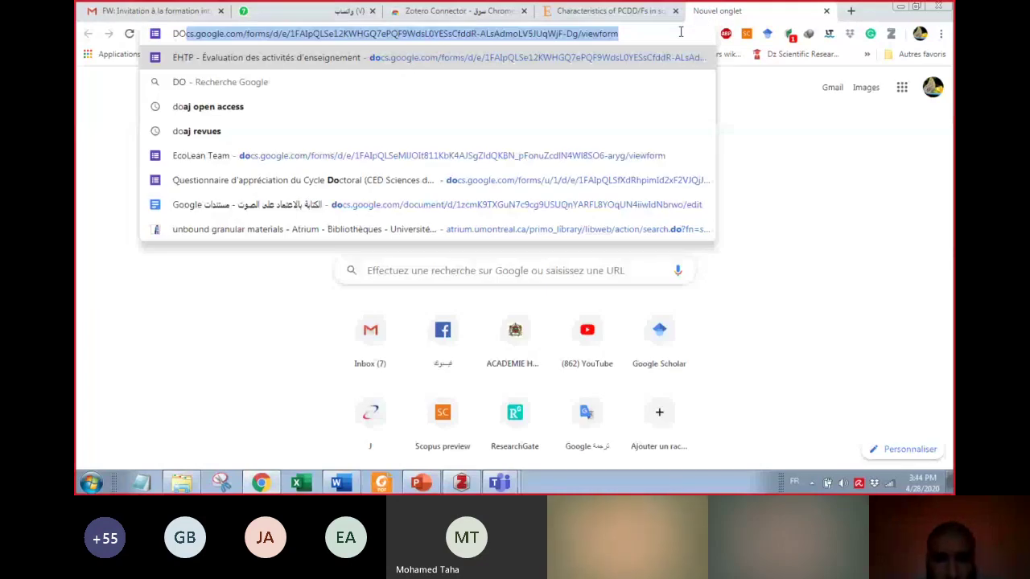
pyautogui.write('A')
pyautogui.press('Down')
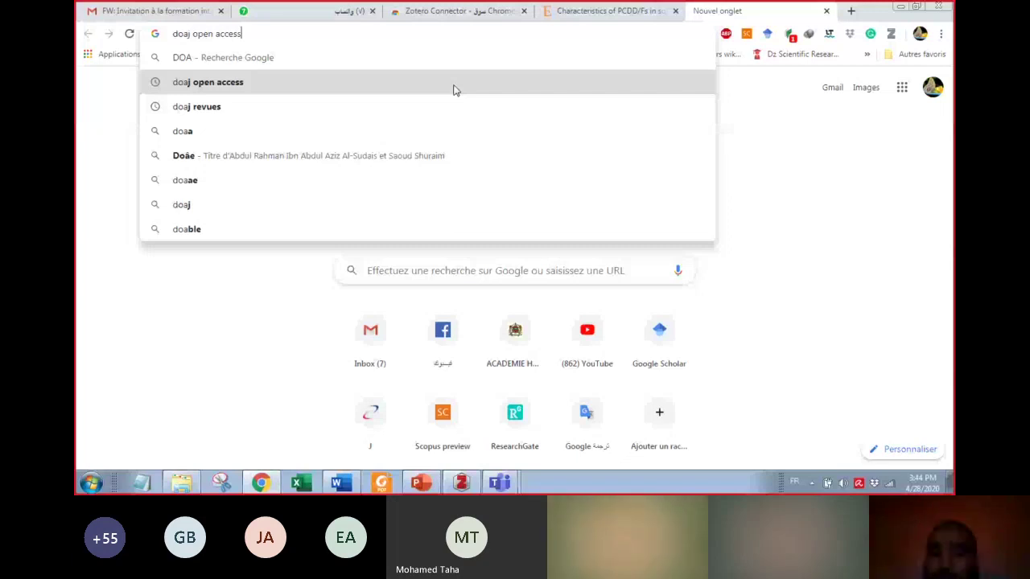
pyautogui.click(453, 90)
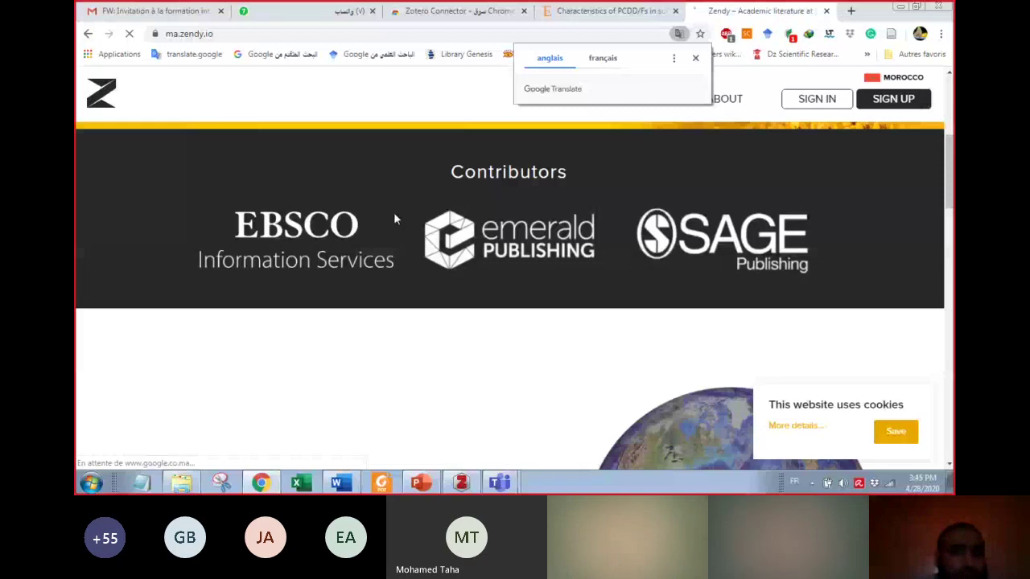
pyautogui.scroll(2, 450, 185)
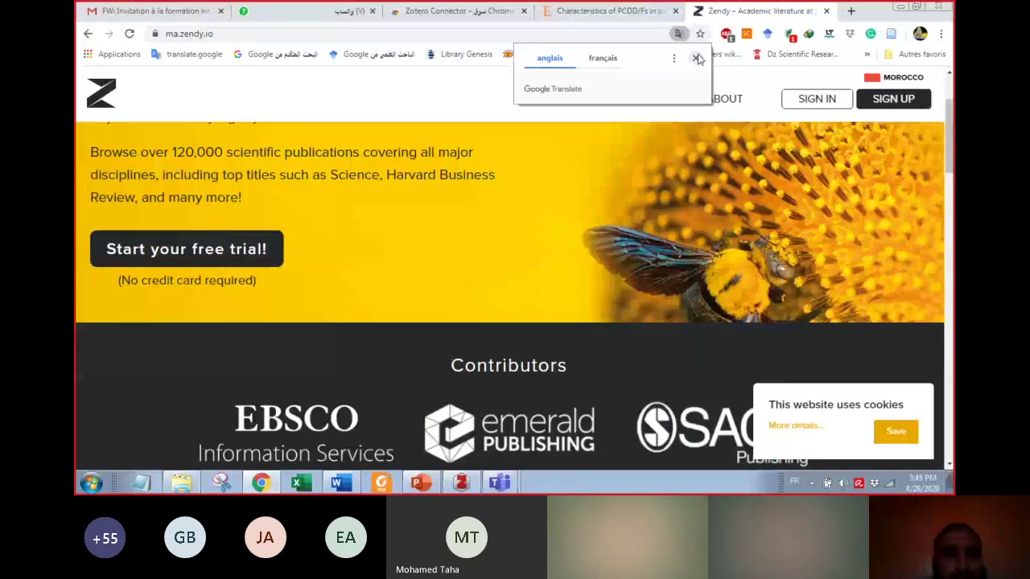
pyautogui.click(697, 58)
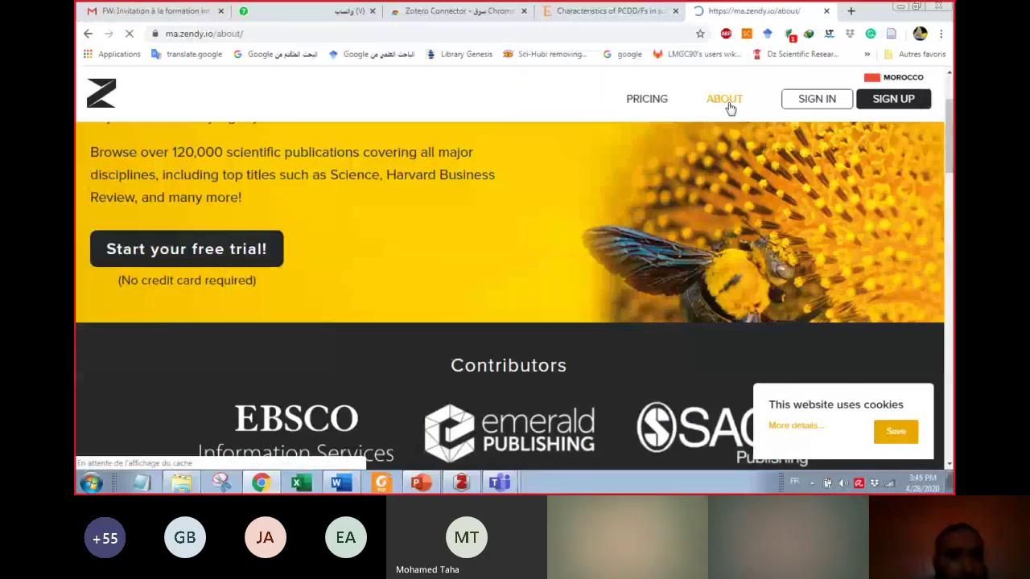
pyautogui.click(89, 33)
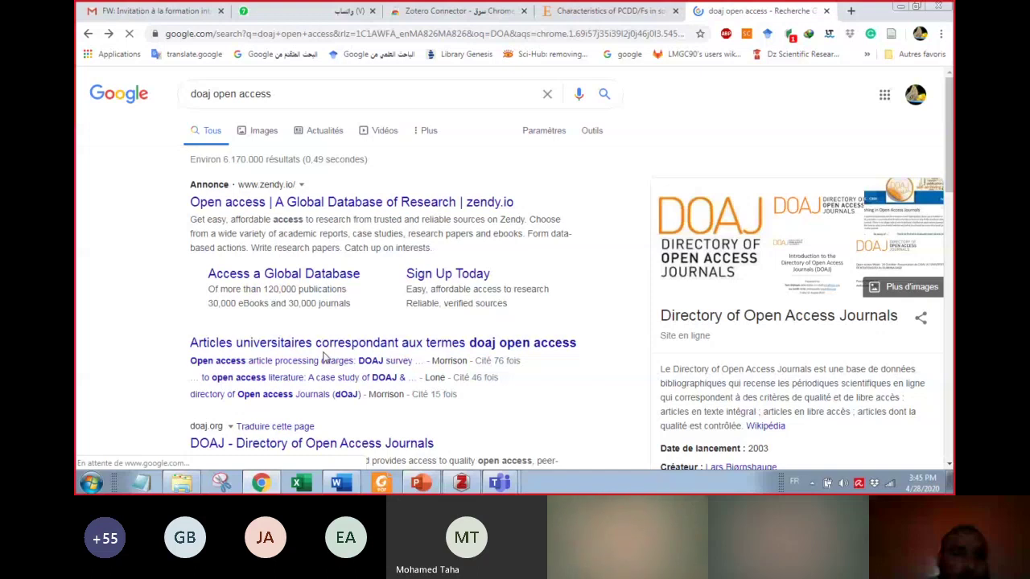
# Step: Open the DOAJ website from the Google results and search it for "International Journal of Engineering, Transactions B"
pyautogui.scroll(-3, 327, 358)
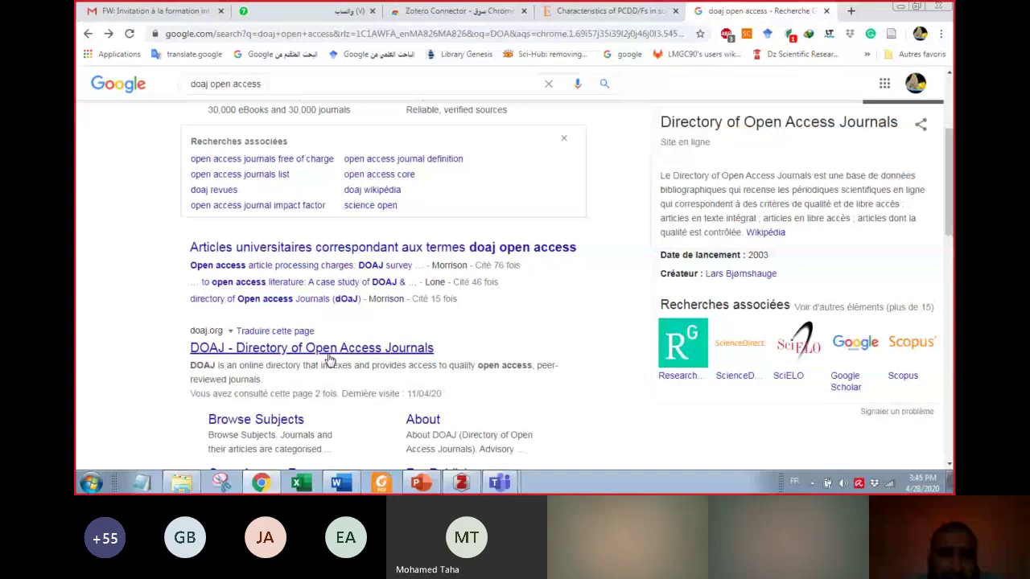
pyautogui.click(328, 354)
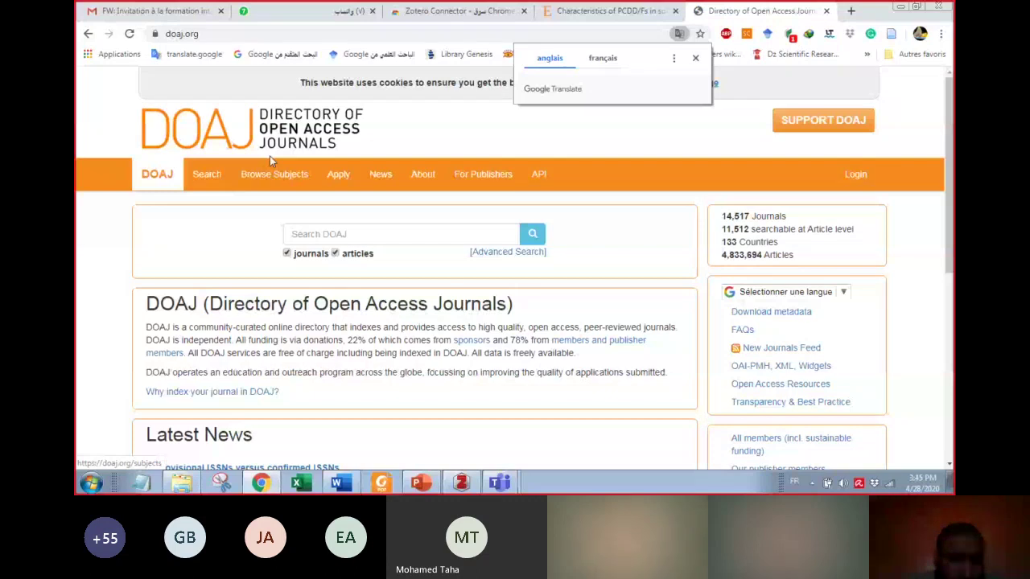
pyautogui.click(394, 234)
pyautogui.write('International Journal of Innovation and Applied Studies')
pyautogui.hotkey('ctrl', 'a')
pyautogui.press('BackSpace')
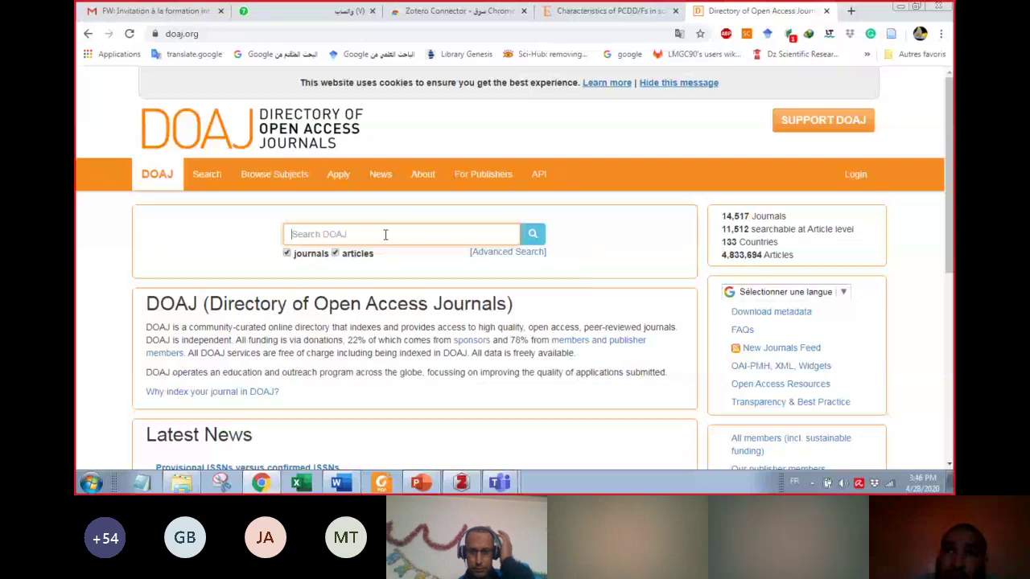
pyautogui.write('International Journal of Engineering, Transactions B')
pyautogui.click(532, 235)
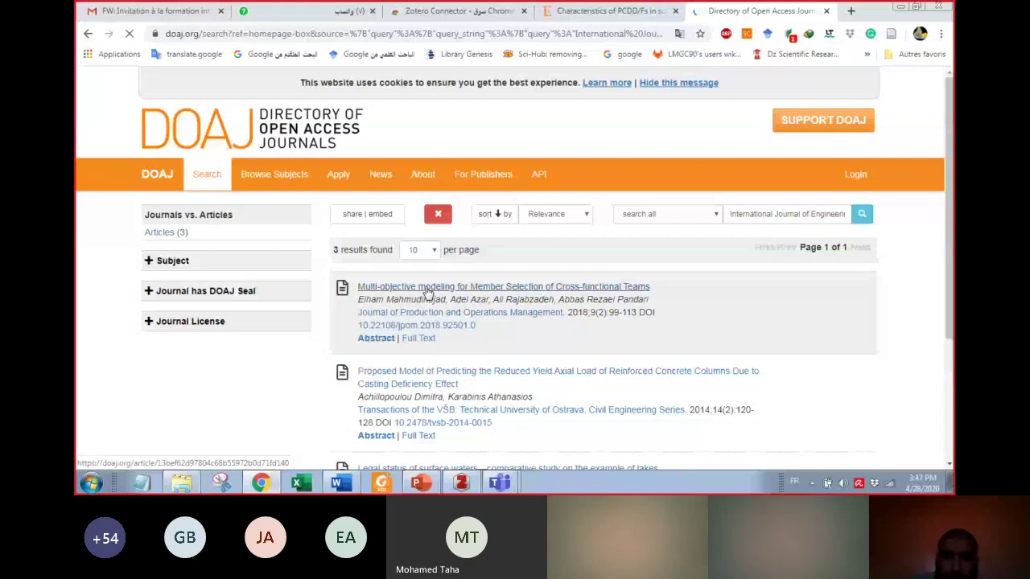
# Step: Examine the article "Multi-objective modeling for Member Selection of Cross-functional Teams" and return to the DOAJ search results
pyautogui.click(427, 293)
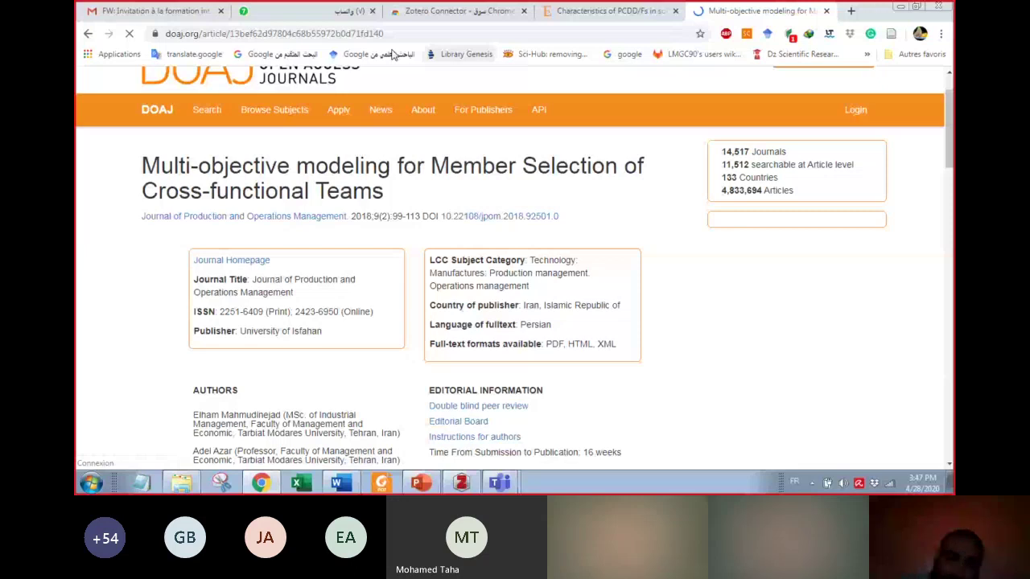
pyautogui.hotkey('alt', 'Left')
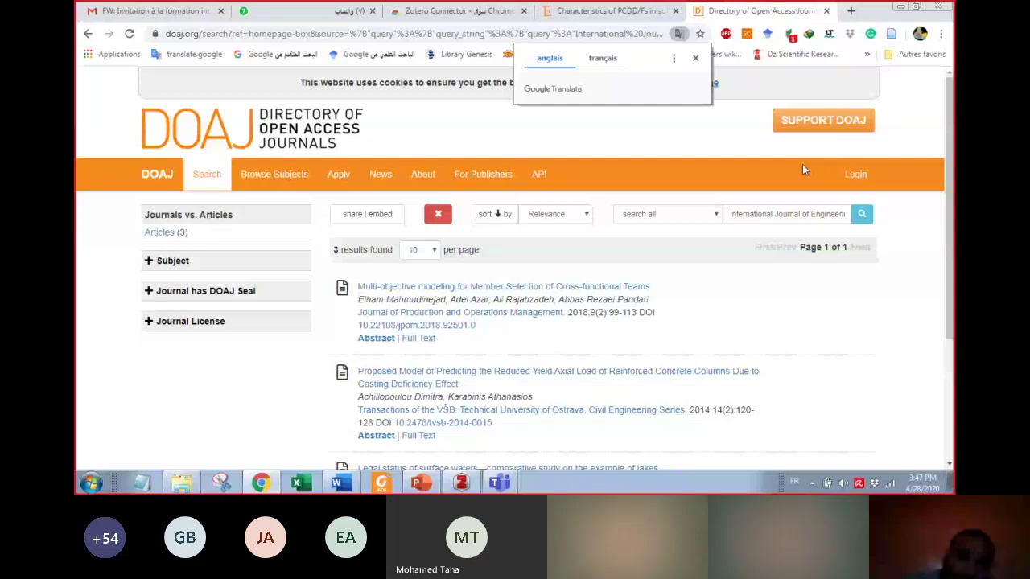
# Step: Save the article "Multi-objective modeling for Member Selection of Cross-functional Teams" to Zotero's Abaqus documentation collection and expand its entry in Zotero
pyautogui.click(544, 288)
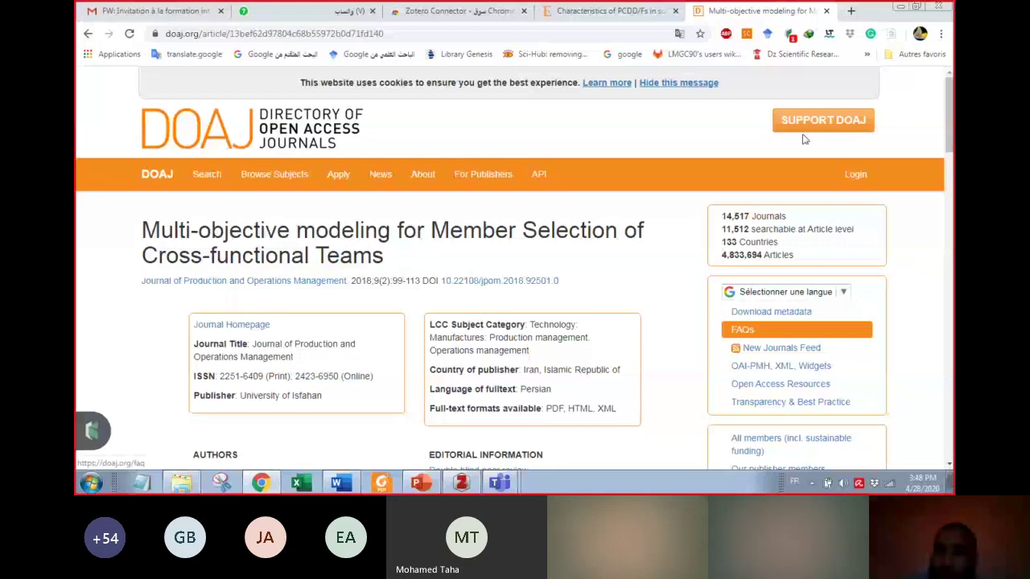
pyautogui.click(892, 36)
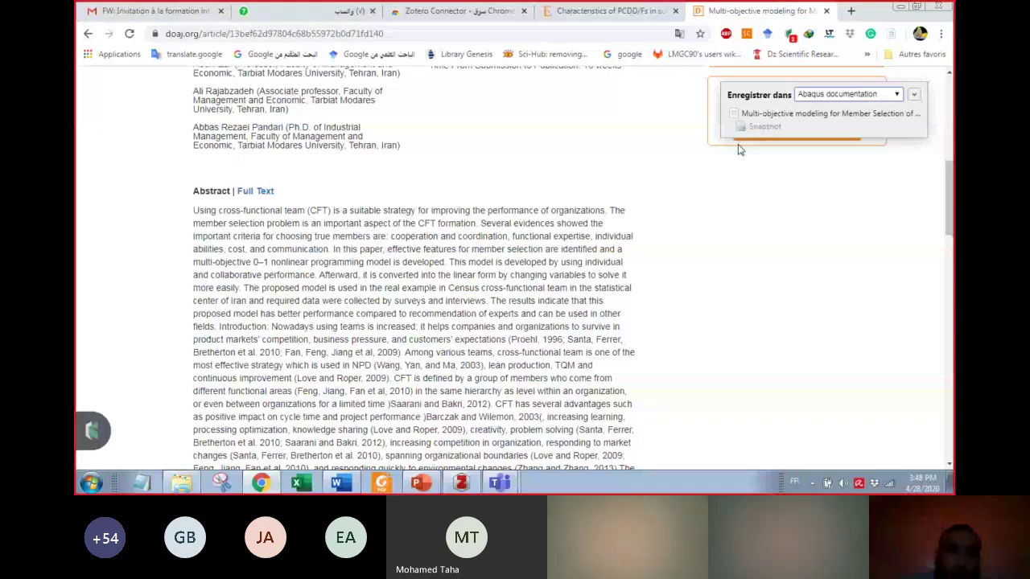
pyautogui.hotkey('alt', 'Tab')
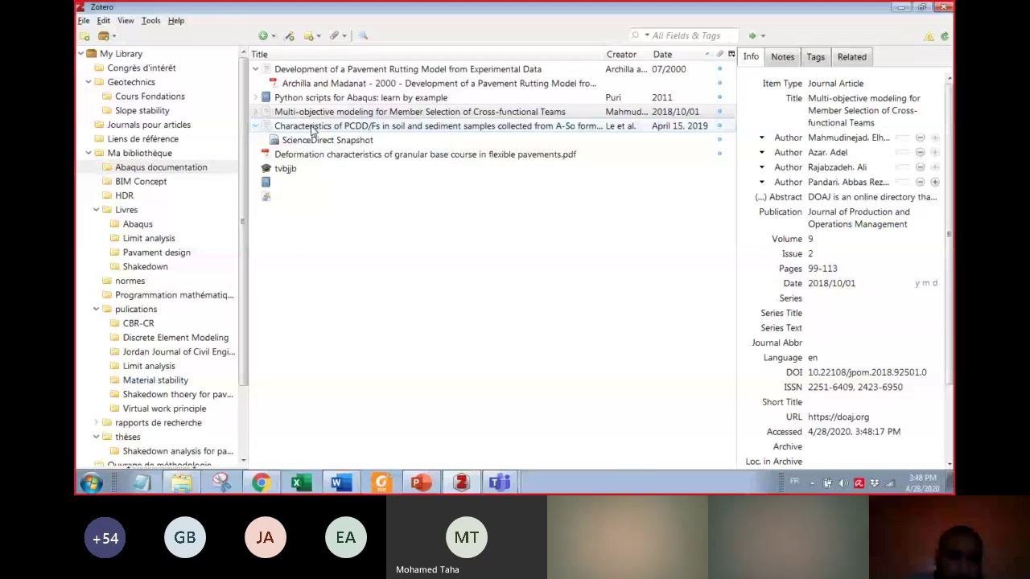
pyautogui.click(257, 114)
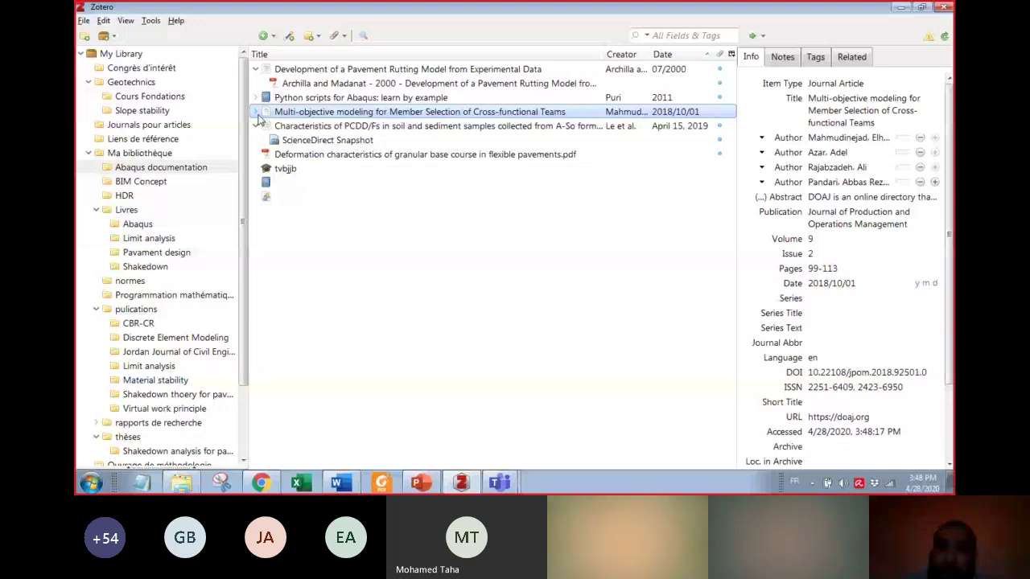
# Step: Return to Chrome, go to the Université Hassan II research database list through the university library site, and open SpringerLink
pyautogui.hotkey('alt', 'Tab')
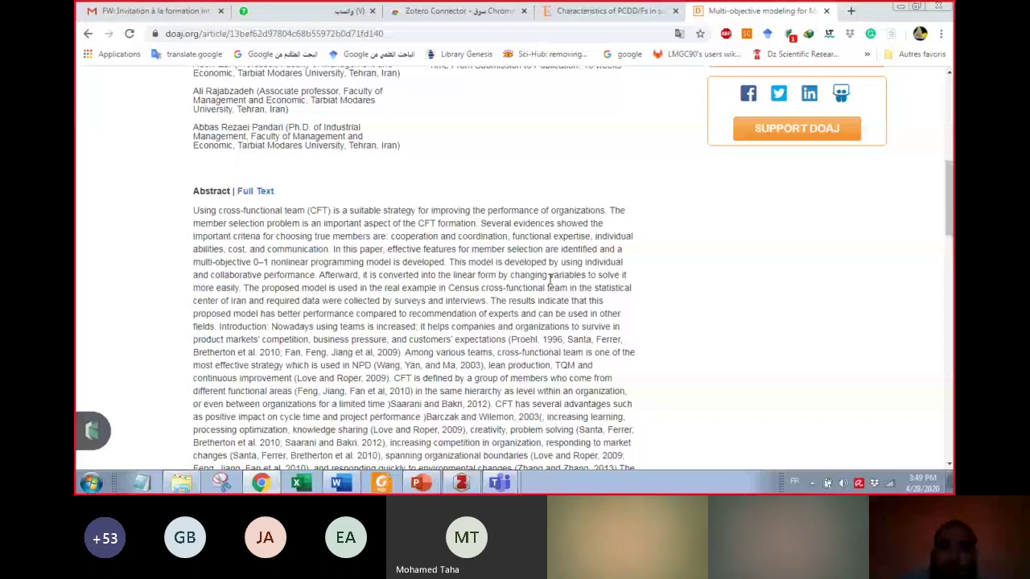
pyautogui.click(610, 11)
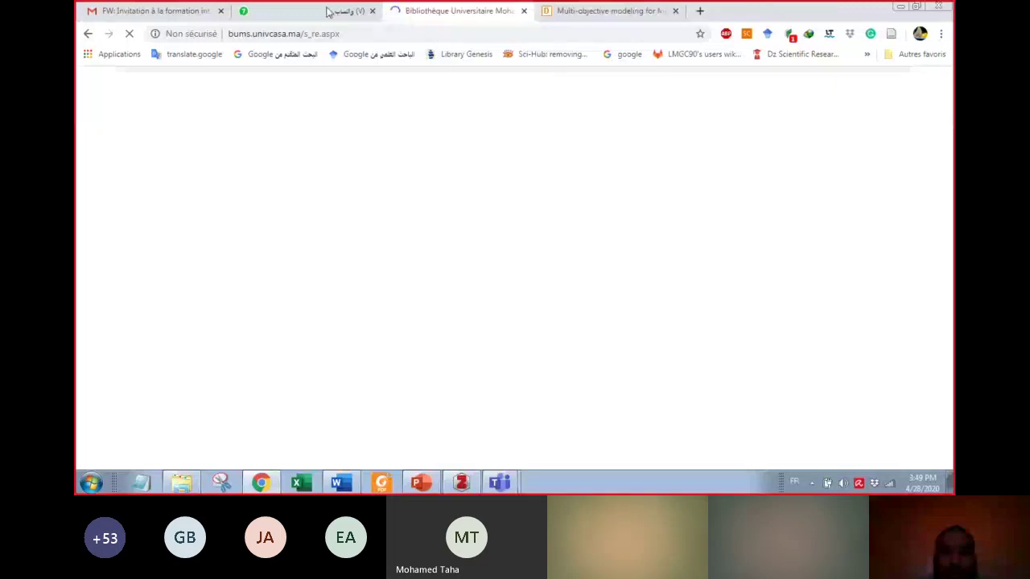
pyautogui.click(372, 11)
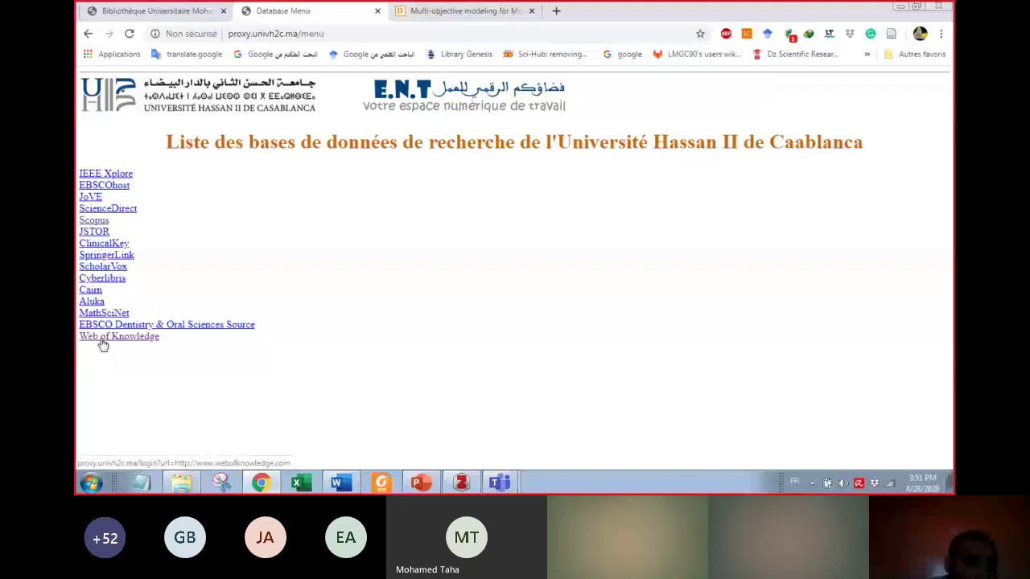
pyautogui.click(107, 256)
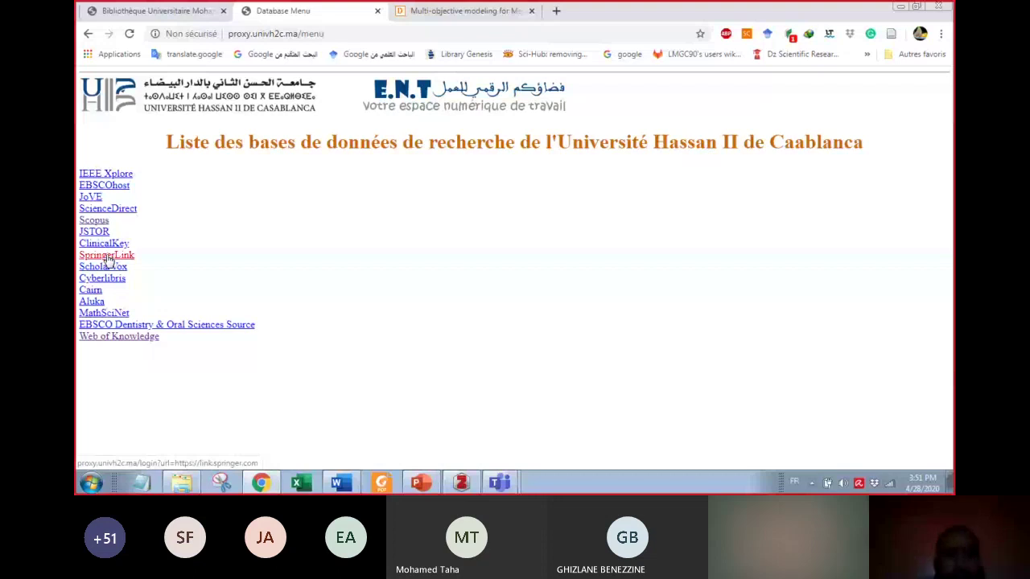
pyautogui.click(107, 256)
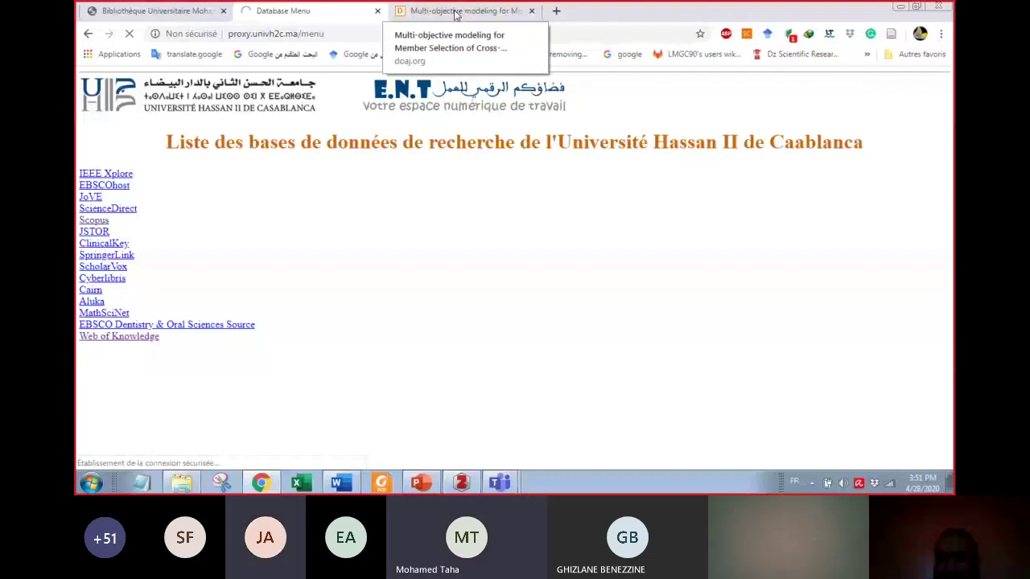
# Step: Switch to the Word guide, review the citation instructions and the "Zotero to Latex" section, and check the replies in the Teams meeting conversation
pyautogui.hotkey('alt', 'Tab')
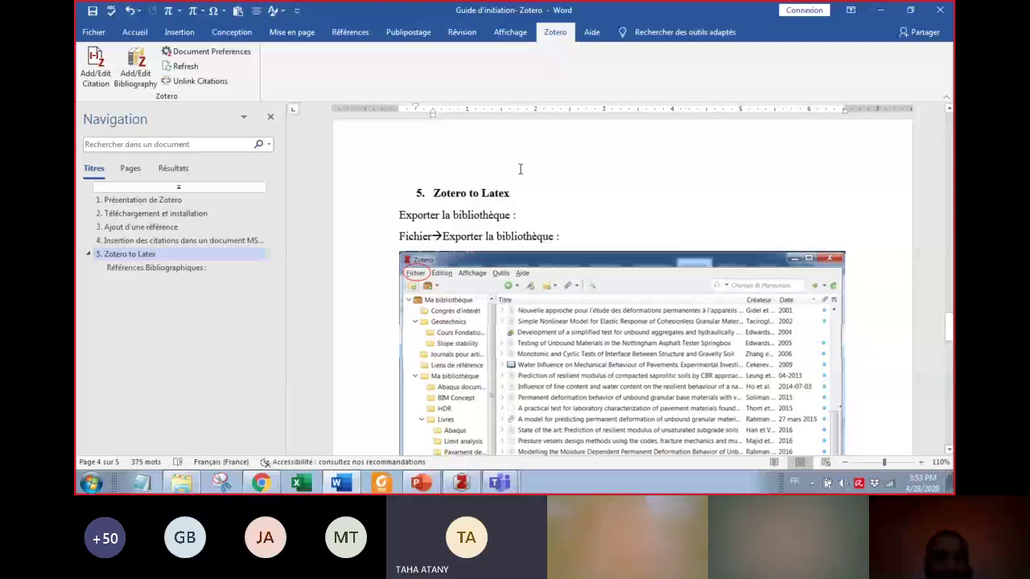
pyautogui.scroll(5, 520, 169)
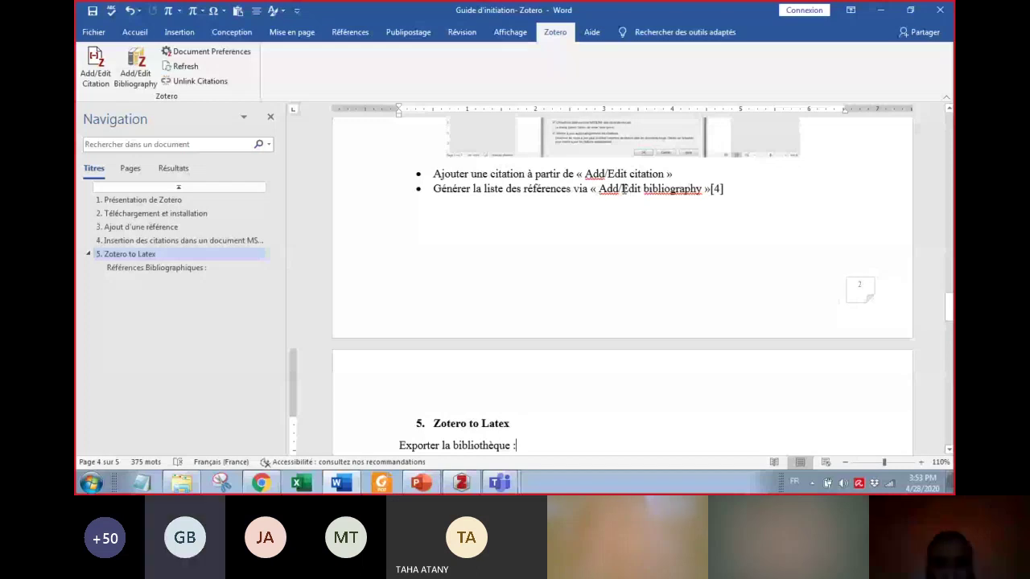
pyautogui.moveTo(497, 486)
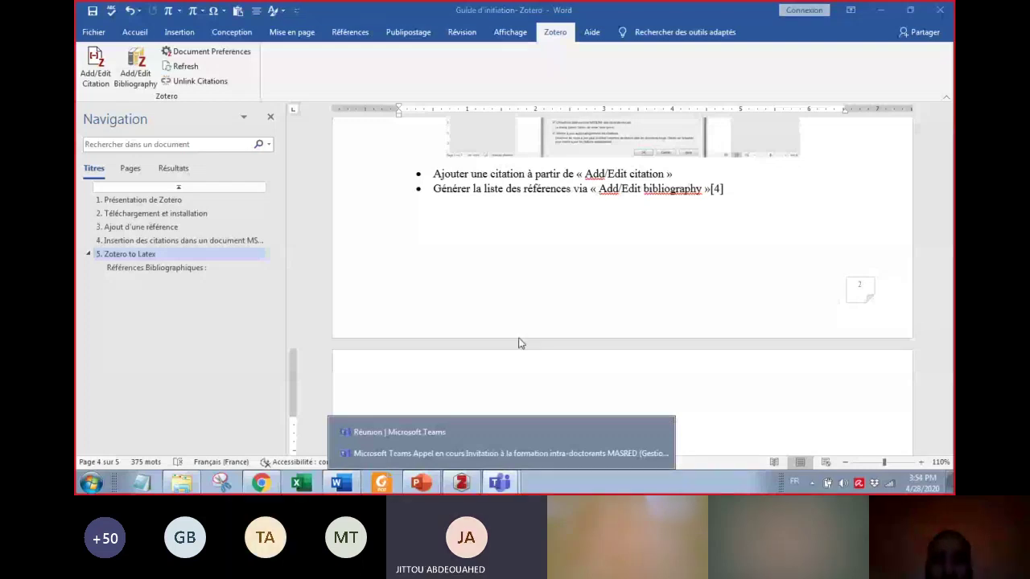
pyautogui.scroll(-2, 519, 344)
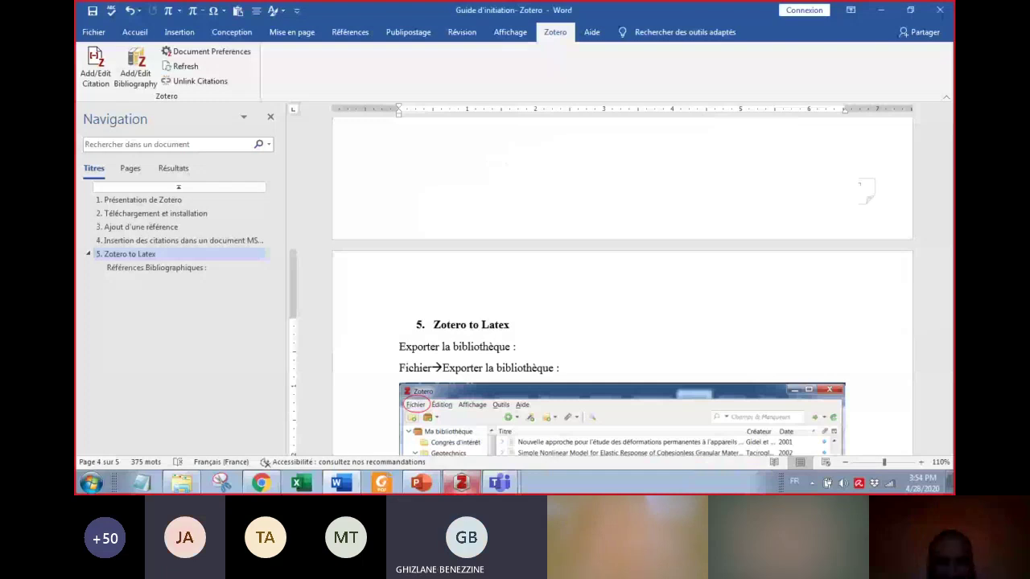
pyautogui.click(499, 483)
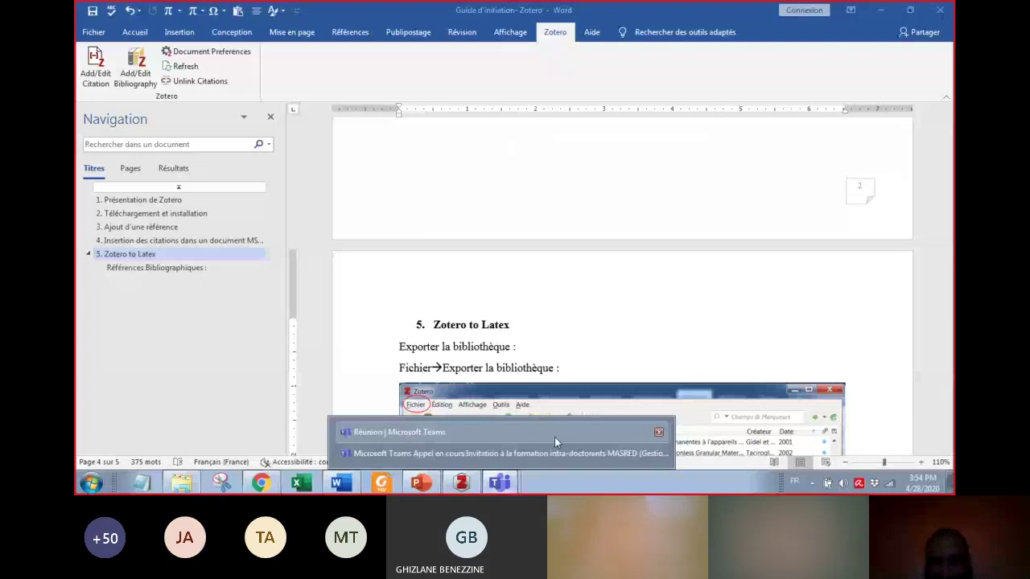
pyautogui.click(512, 324)
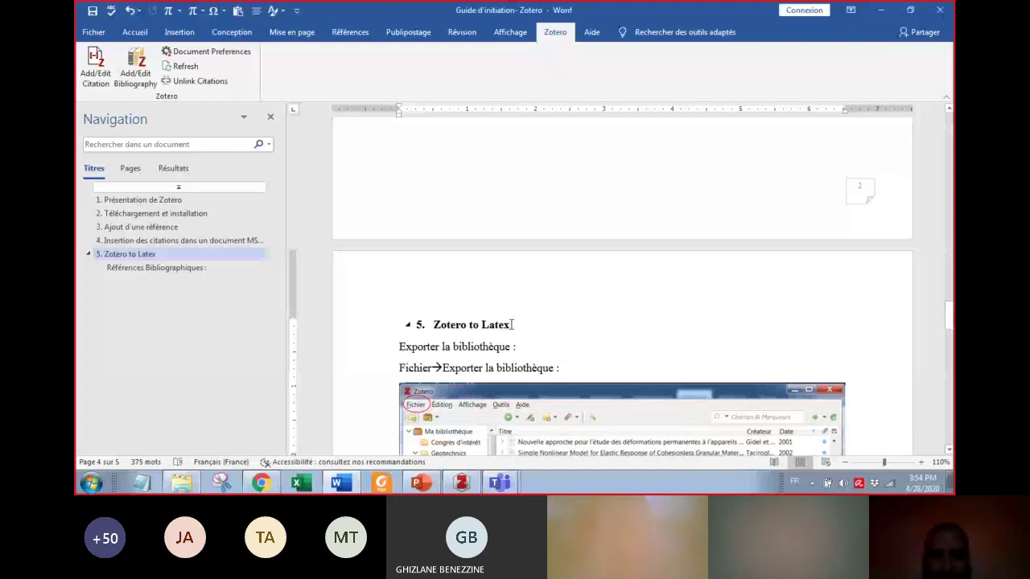
pyautogui.press('Down')
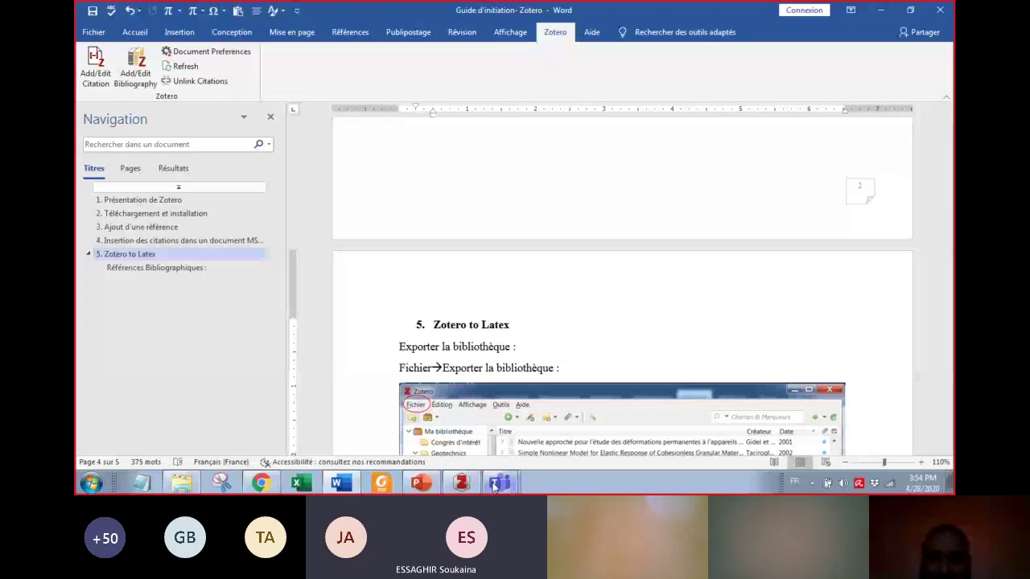
pyautogui.click(495, 485)
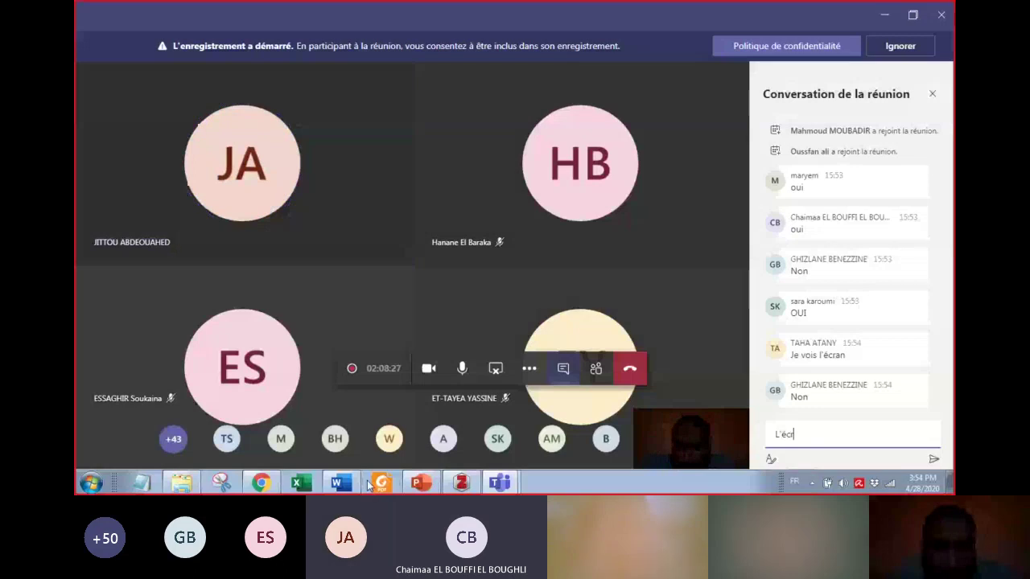
pyautogui.moveTo(348, 488)
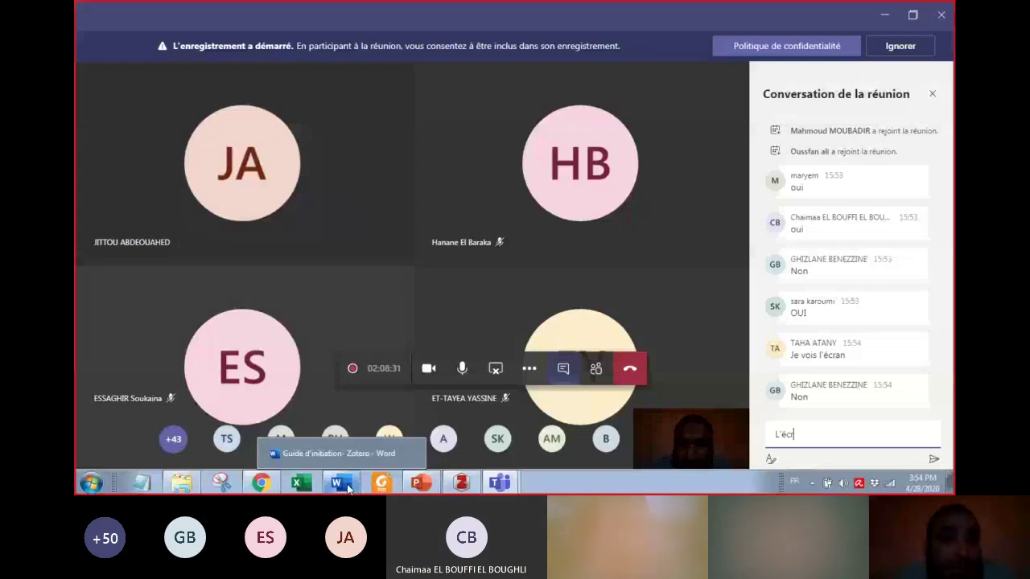
# Step: Return to Word, review the citation styles in the Zotero document preferences, and confirm the IEEE style
pyautogui.click(338, 483)
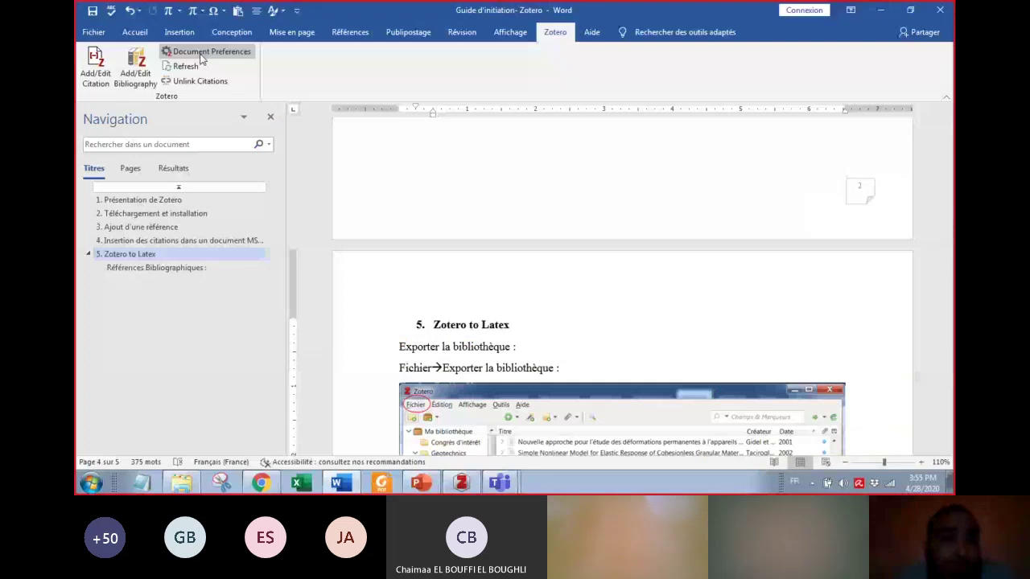
pyautogui.click(203, 53)
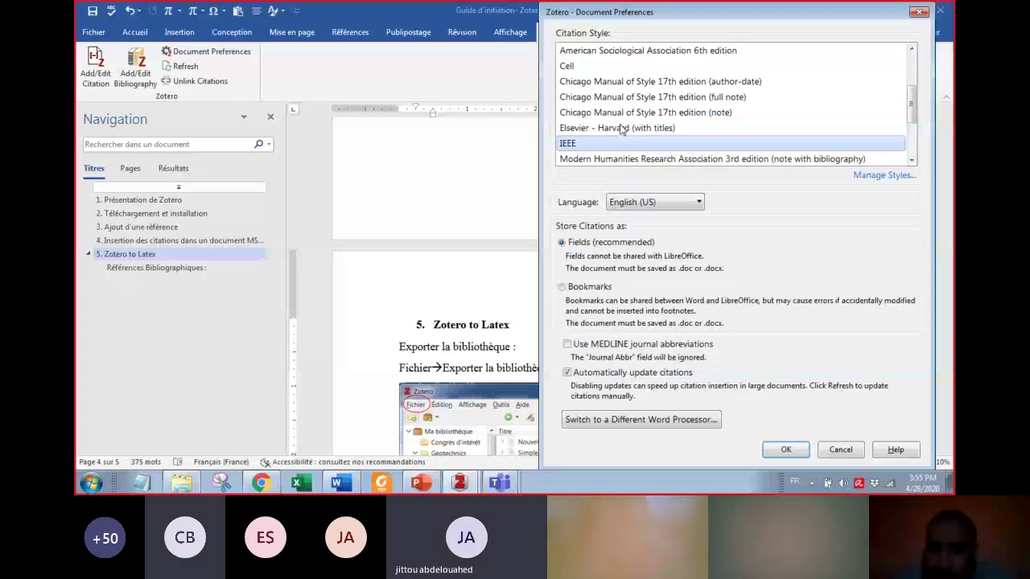
pyautogui.press('Return')
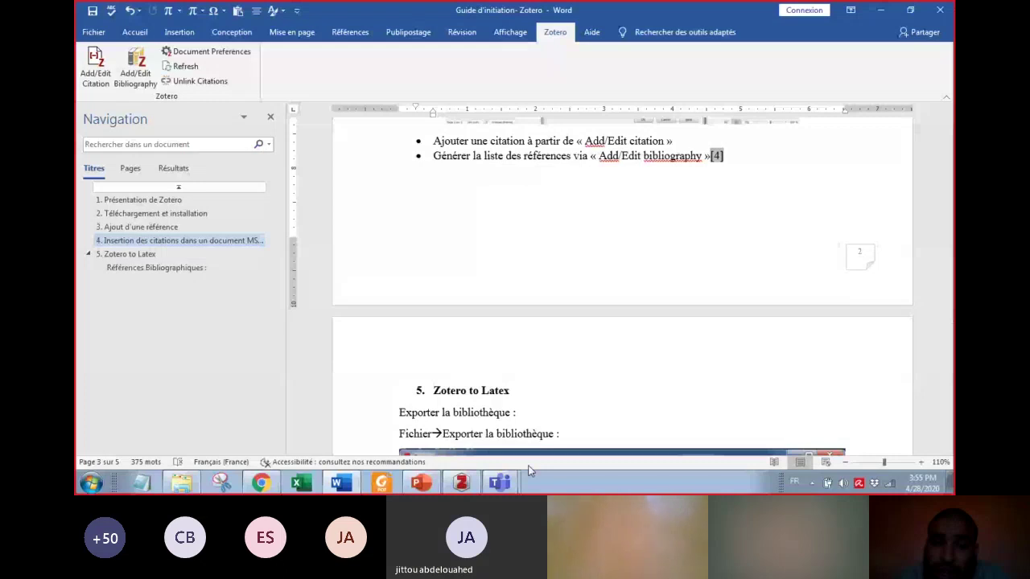
# Step: Check the Teams meeting conversation again and return to the "Zotero to Latex" section of the Word guide
pyautogui.click(500, 482)
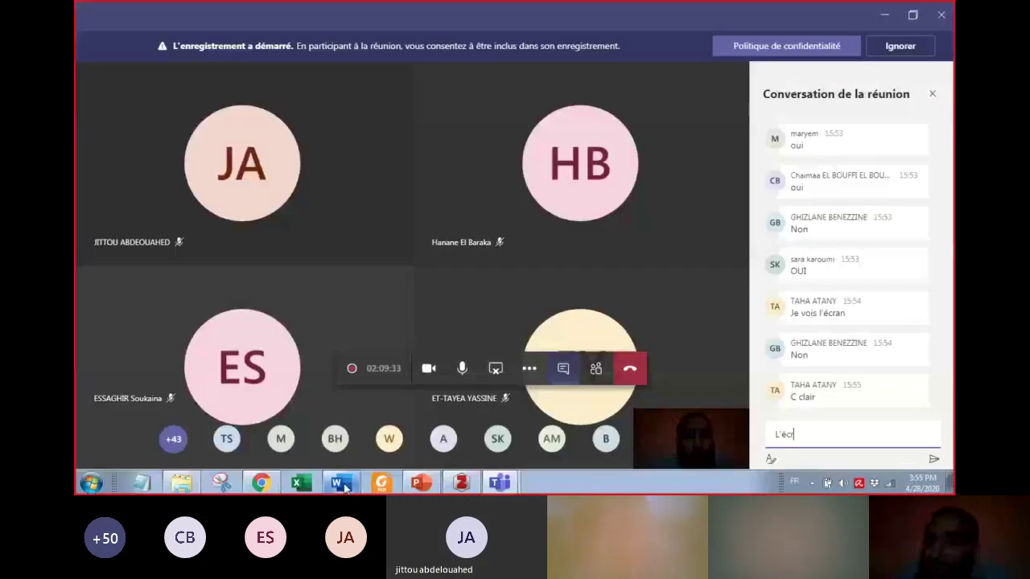
pyautogui.click(341, 484)
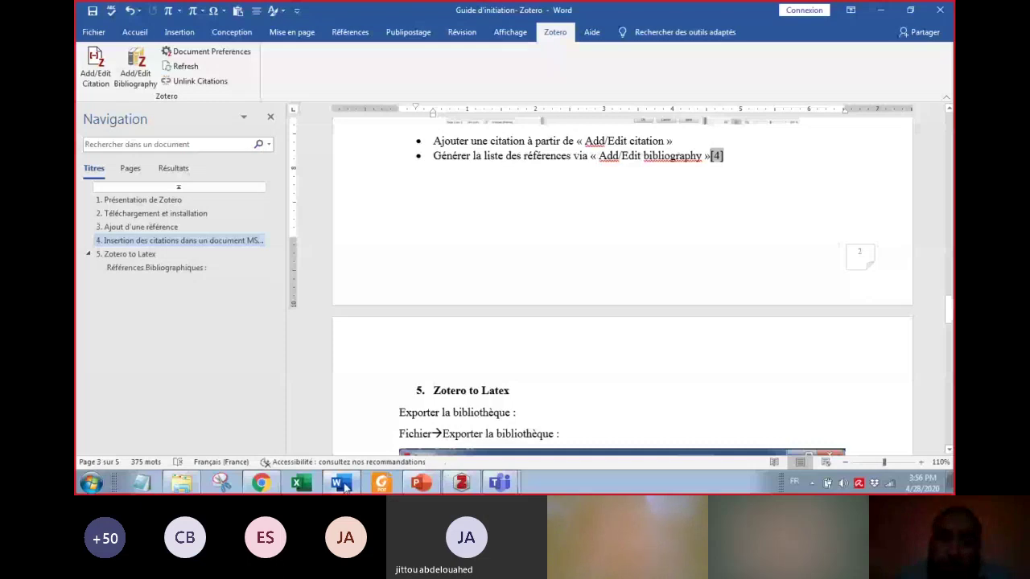
pyautogui.click(341, 484)
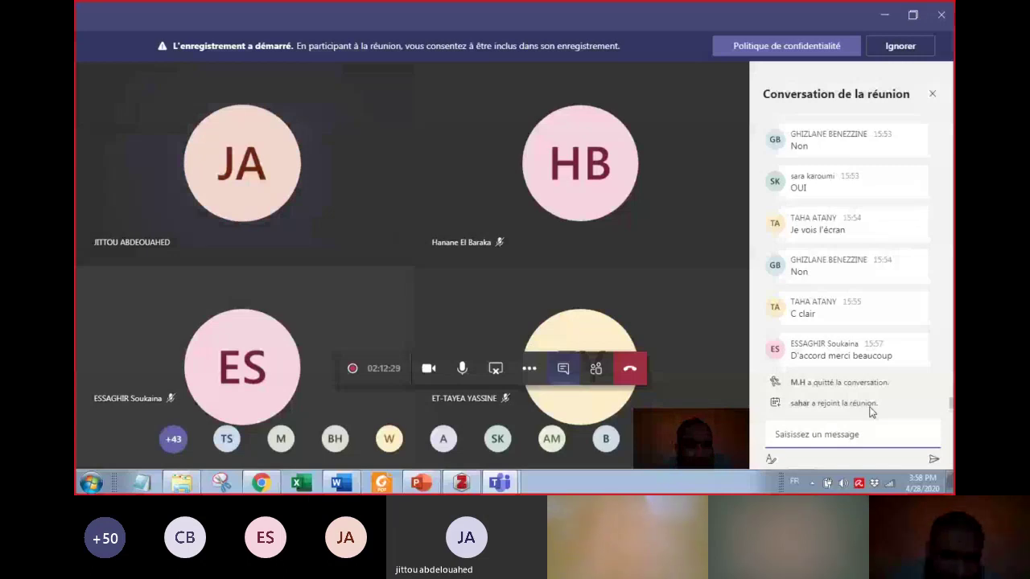
pyautogui.click(338, 483)
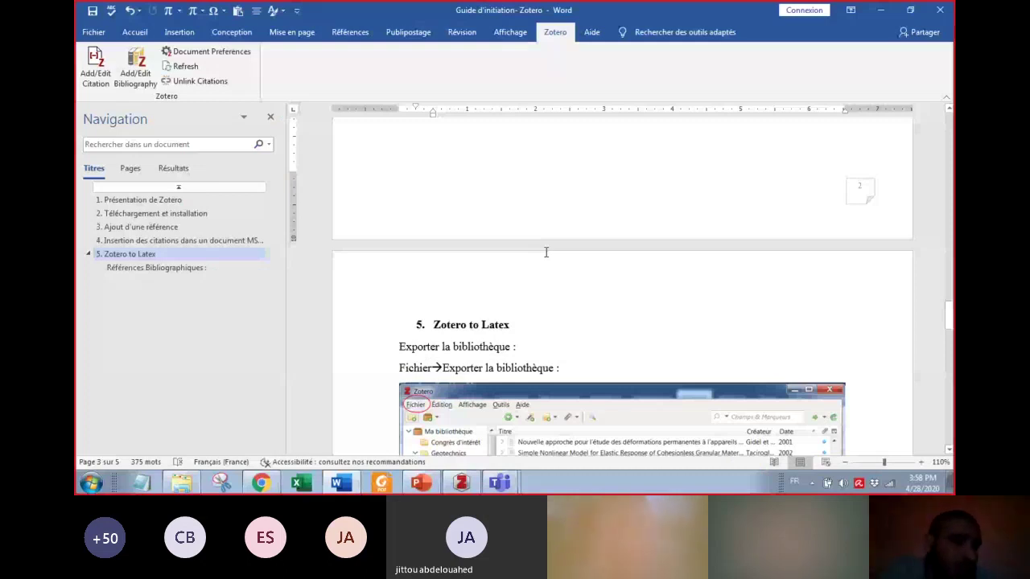
pyautogui.scroll(-2, 546, 253)
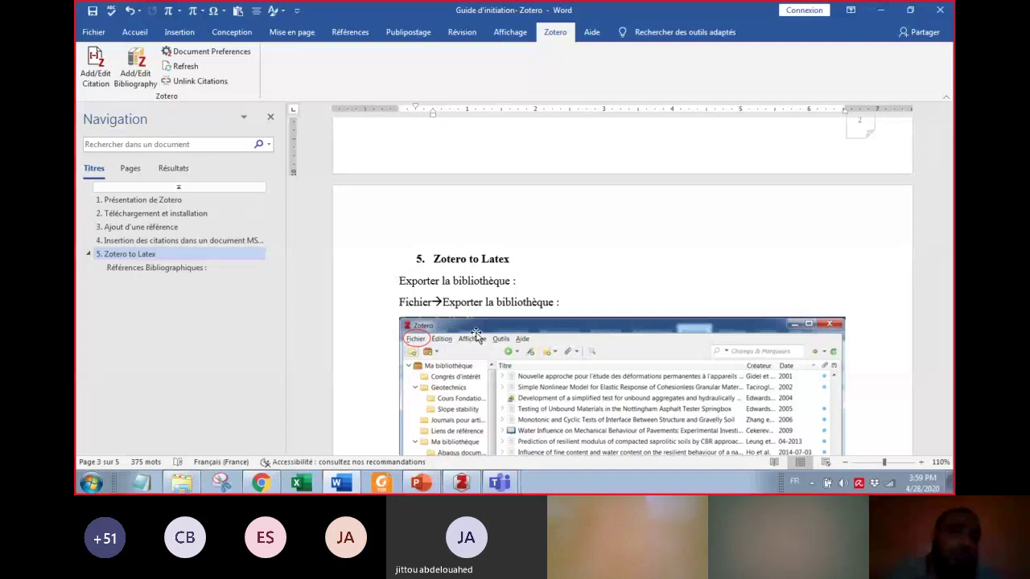
# Step: Switch to Zotero and start exporting the library in BibTeX format with notes included and Unicode (UTF-8) encoding
pyautogui.hotkey('alt', 'Tab')
pyautogui.click(84, 20)
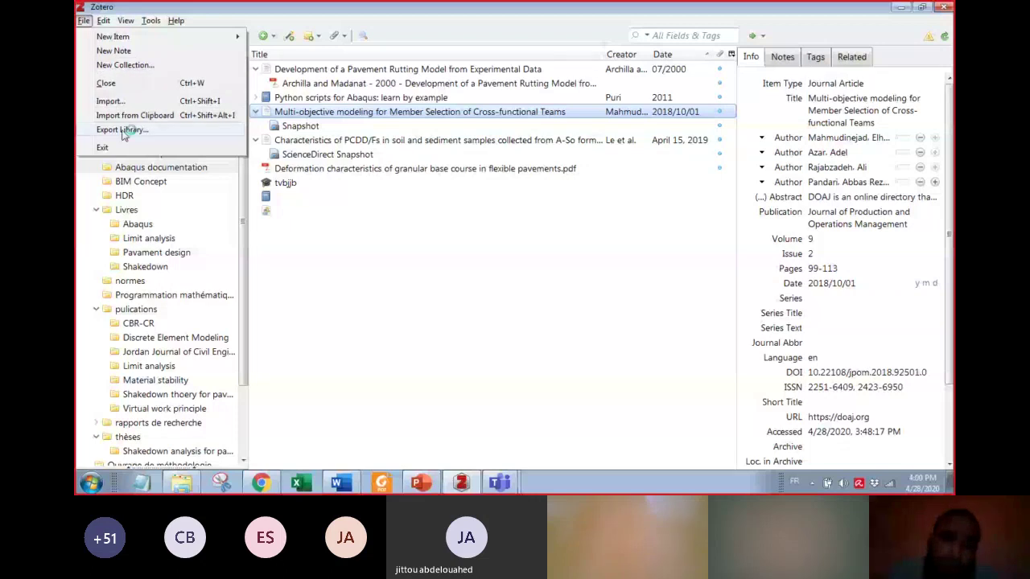
pyautogui.click(121, 130)
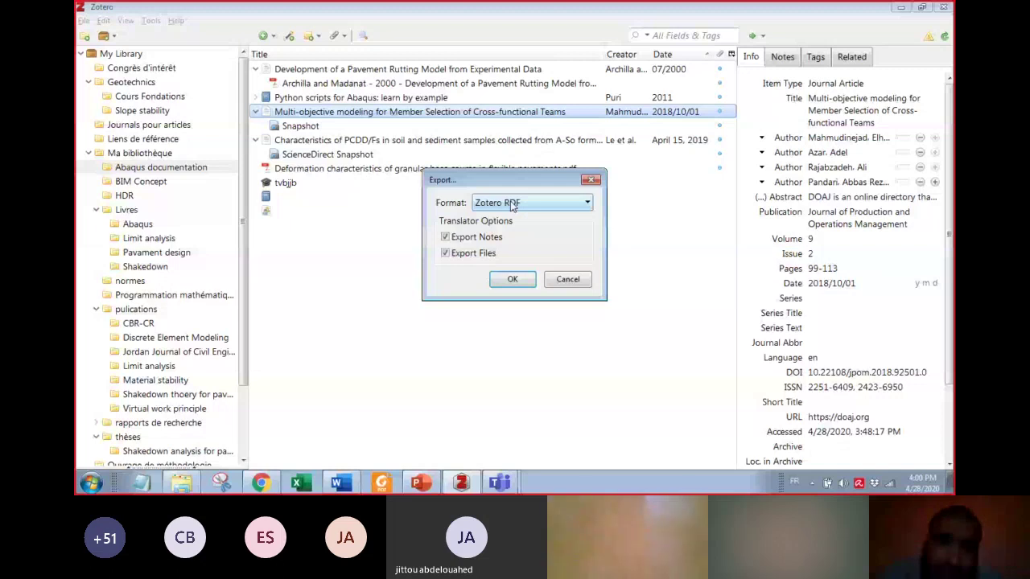
pyautogui.click(512, 205)
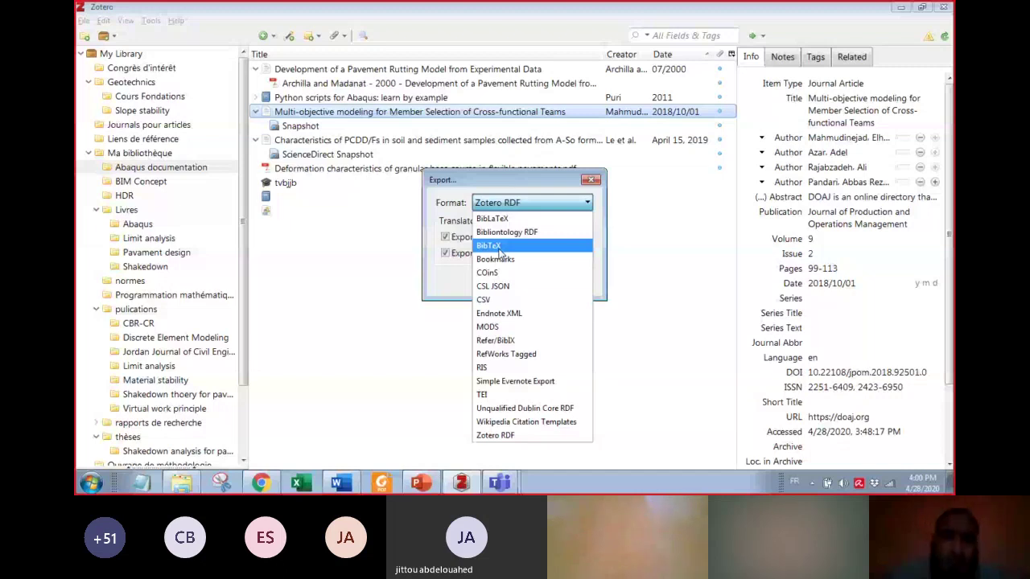
pyautogui.click(499, 248)
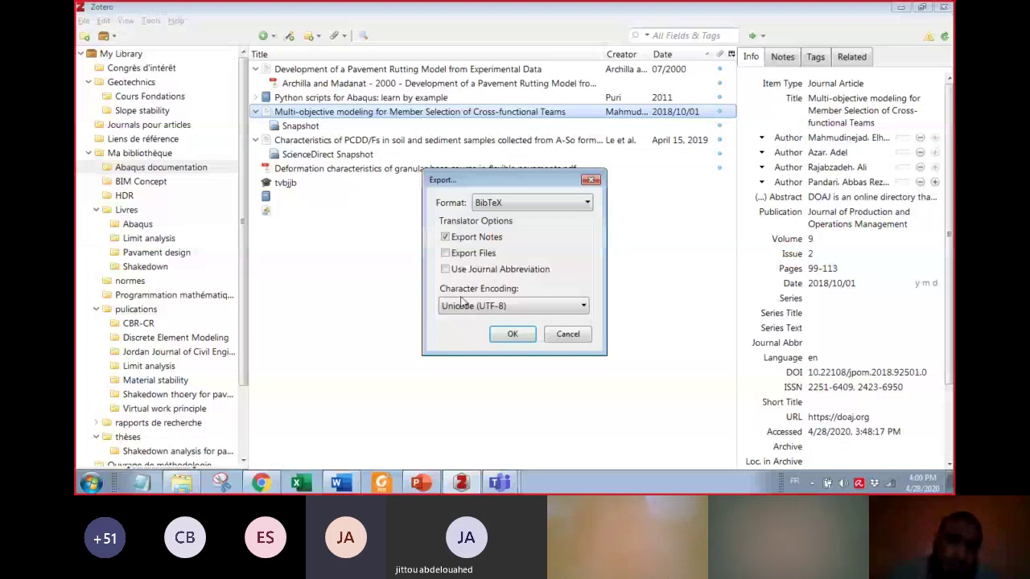
pyautogui.click(513, 334)
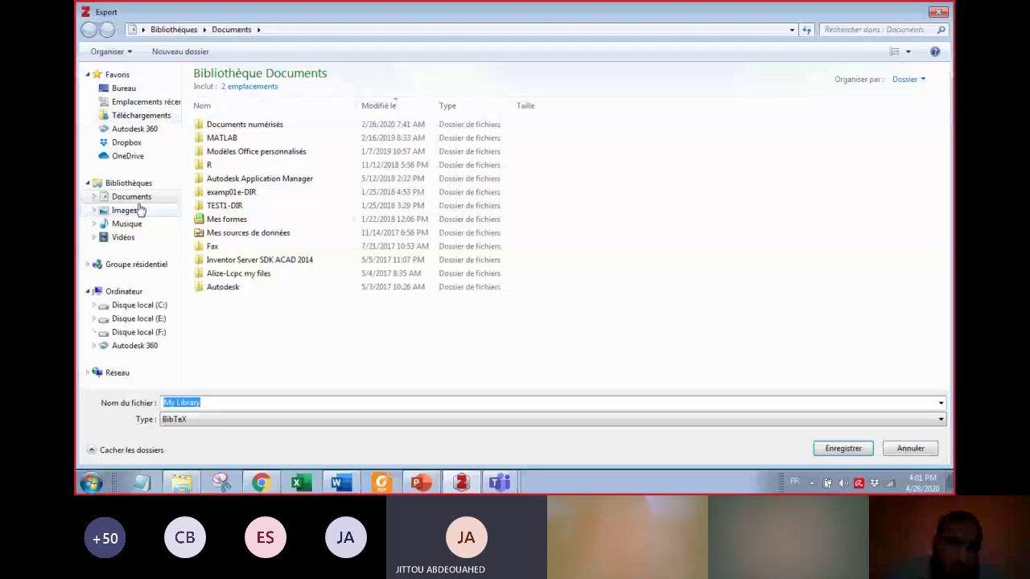
# Step: Choose the Gmail folder inside Téléchargements as the export destination for the BibTeX file "My Library"
pyautogui.click(141, 115)
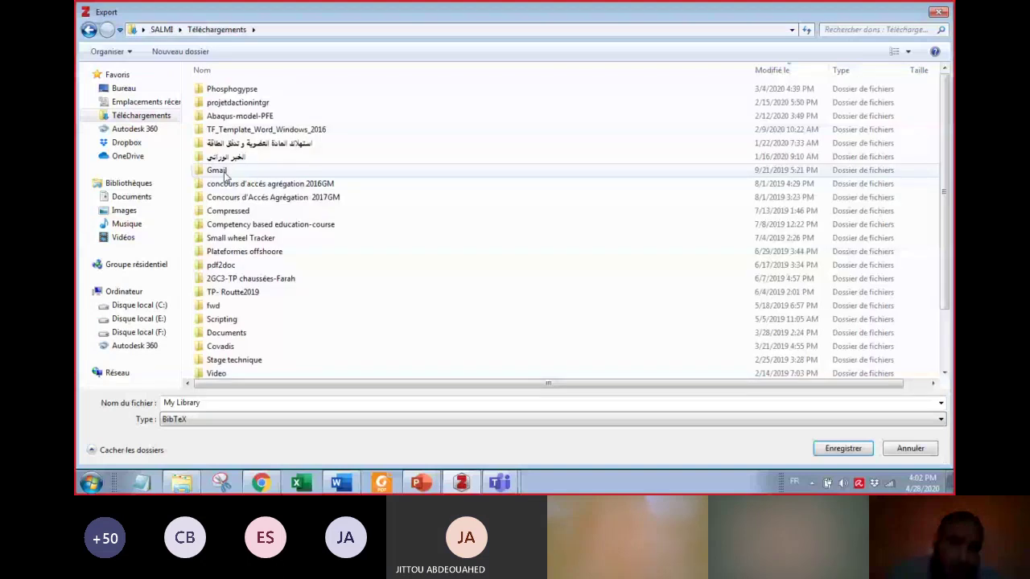
pyautogui.doubleClick(217, 170)
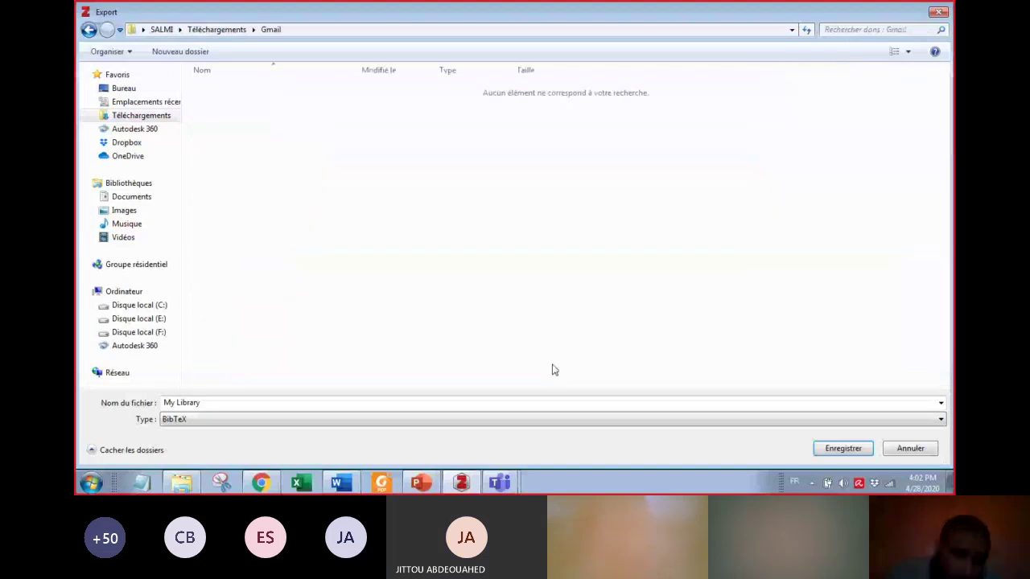
pyautogui.click(335, 420)
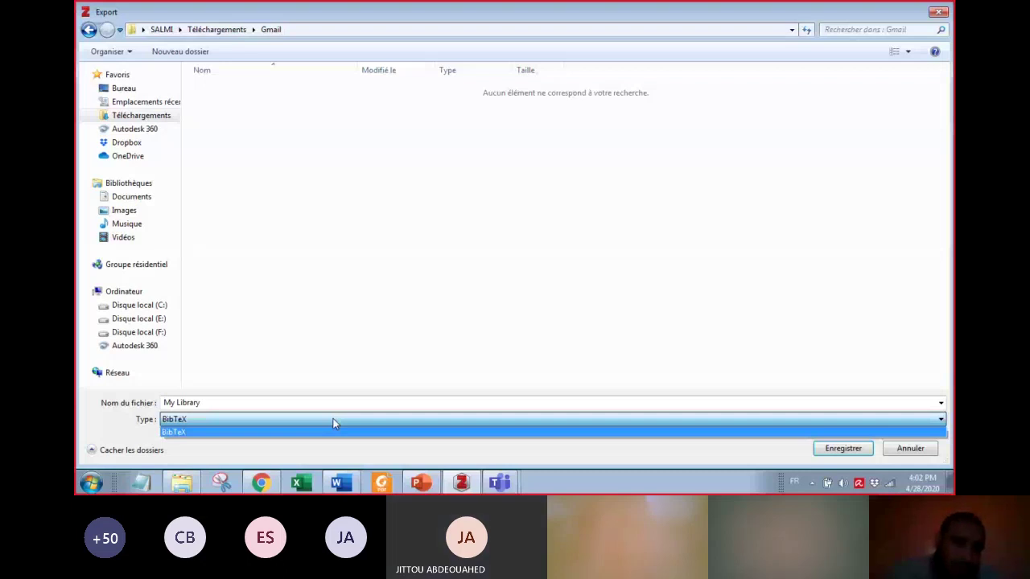
# Step: Save the BibTeX export and open the exported My Library file from the Gmail folder of Téléchargements in Texmaker
pyautogui.click(182, 482)
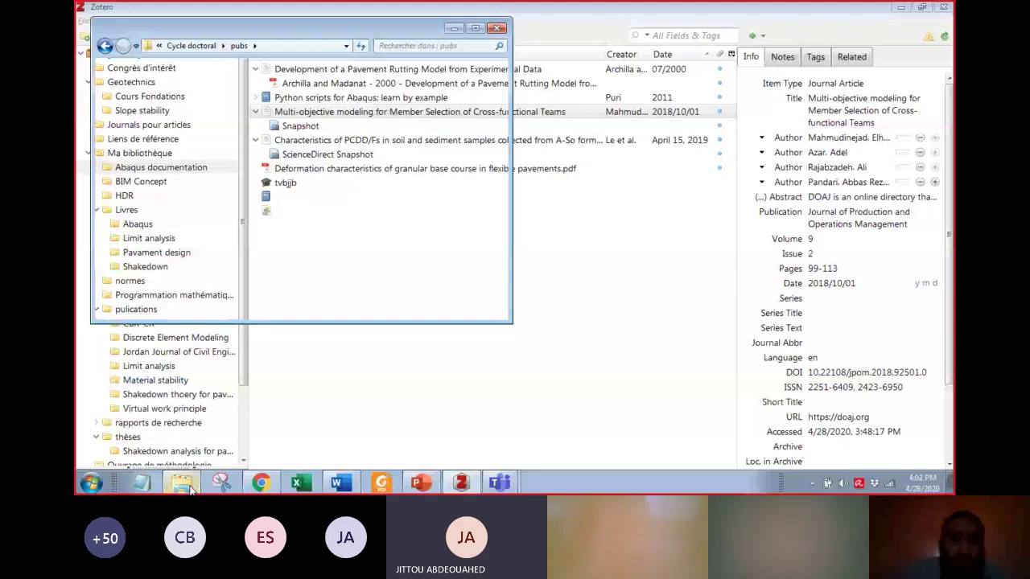
pyautogui.click(190, 489)
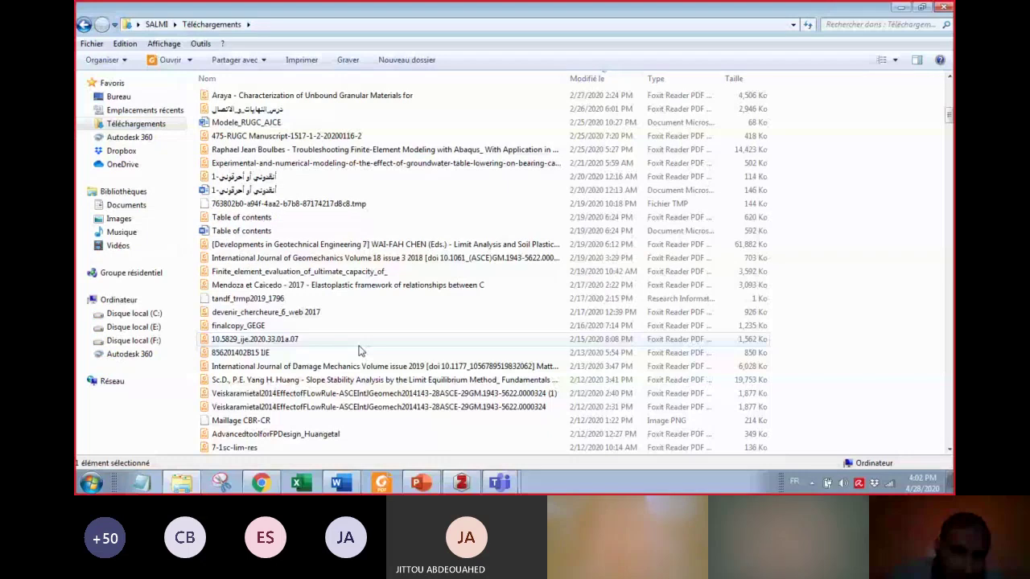
pyautogui.scroll(-10, 371, 362)
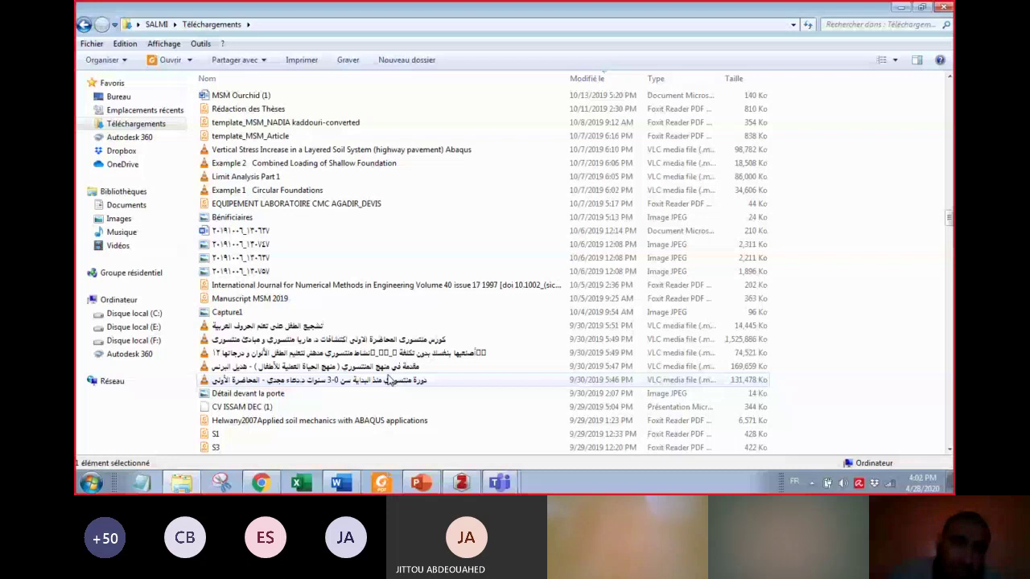
pyautogui.doubleClick(227, 131)
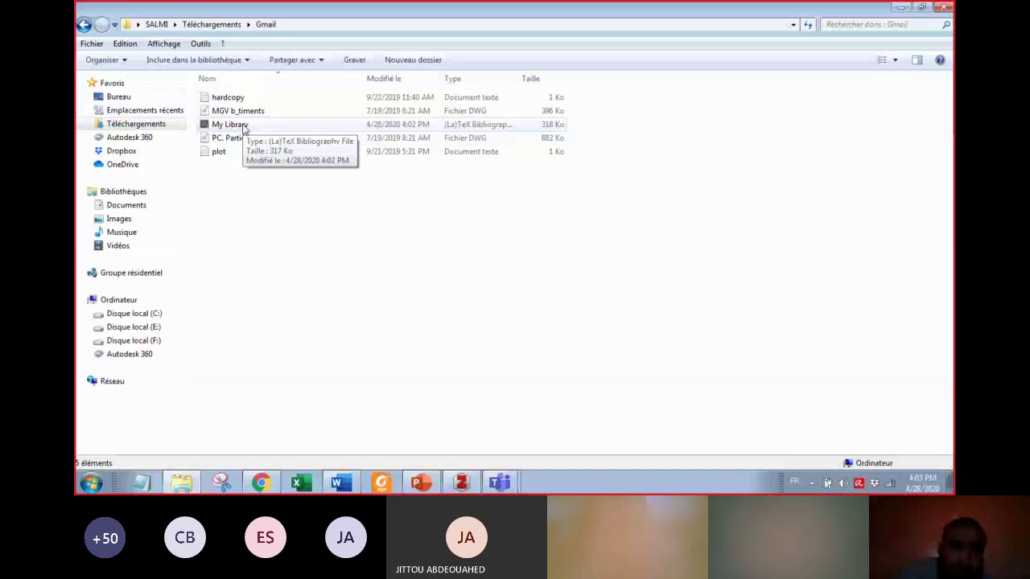
pyautogui.doubleClick(244, 125)
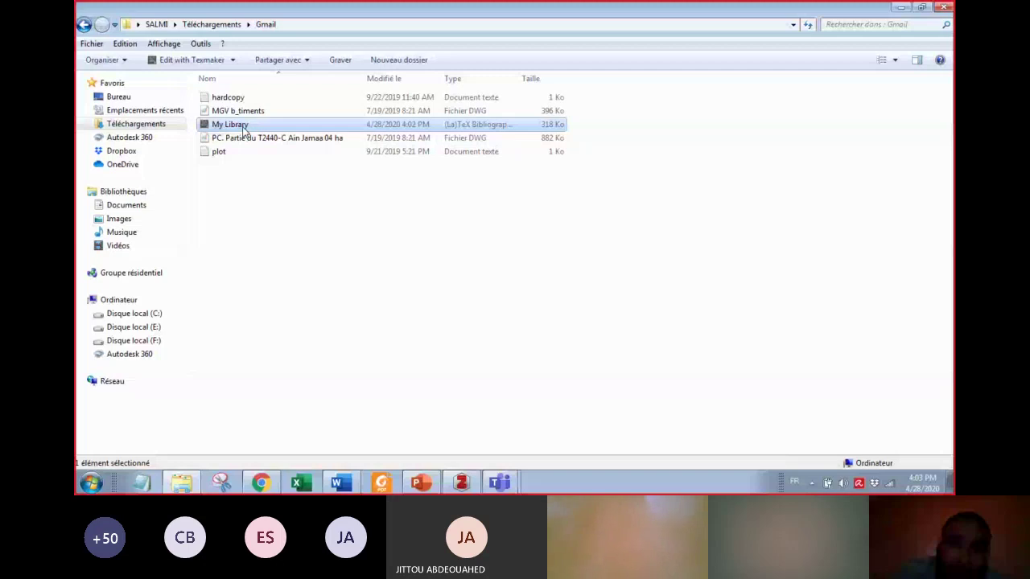
pyautogui.click(305, 485)
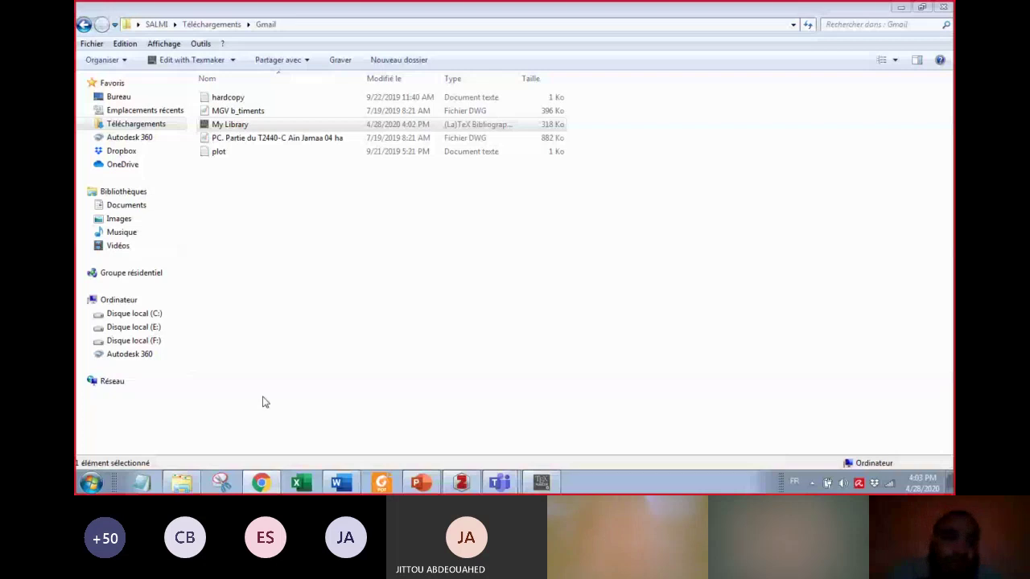
pyautogui.hotkey('alt', 'Tab')
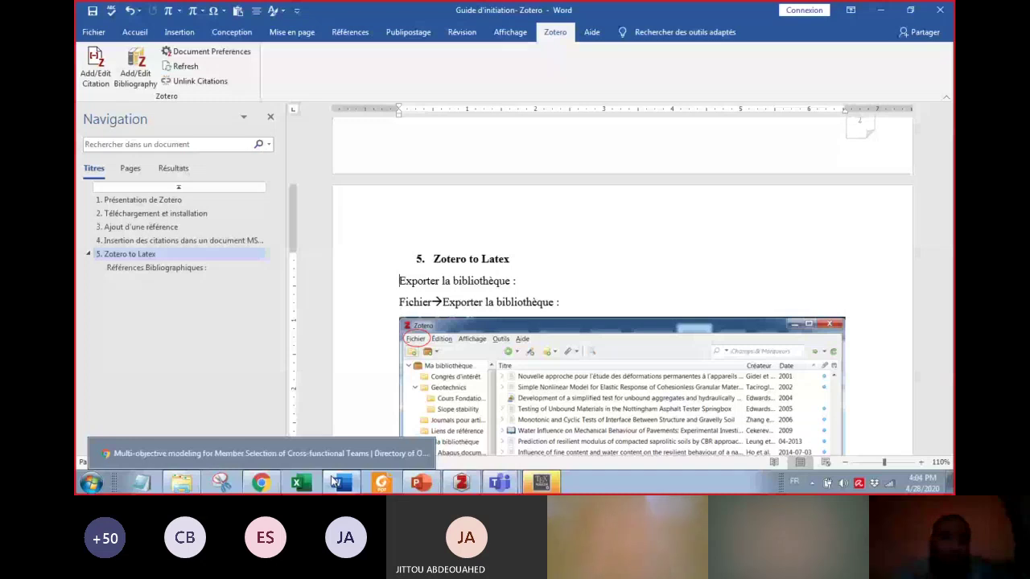
pyautogui.click(540, 482)
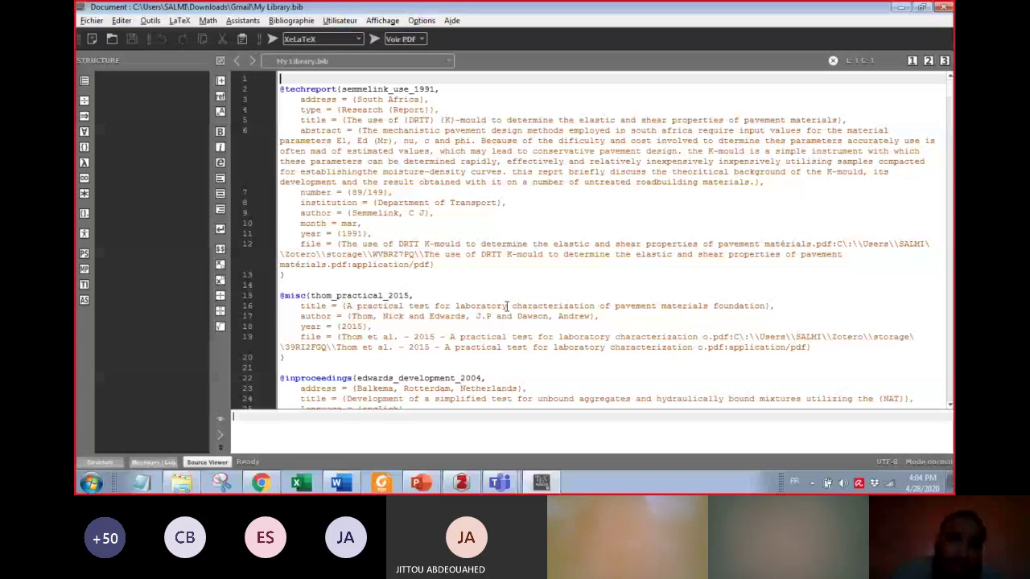
# Step: Examine the entries in My Library.bib, including their entry types, citation keys and bibliographic fields
pyautogui.moveTo(342, 90); pyautogui.dragTo(354, 90)
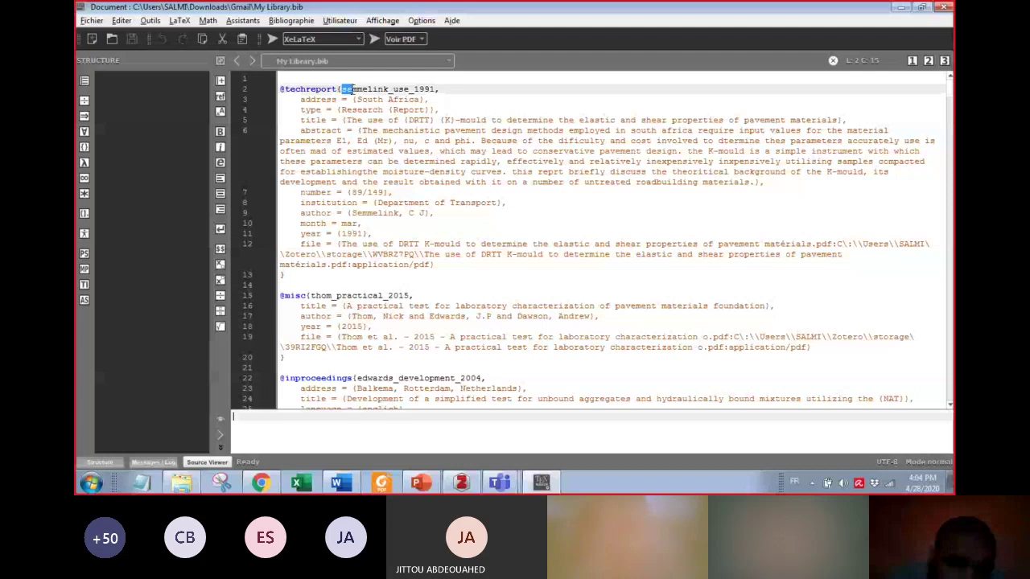
pyautogui.doubleClick(343, 89)
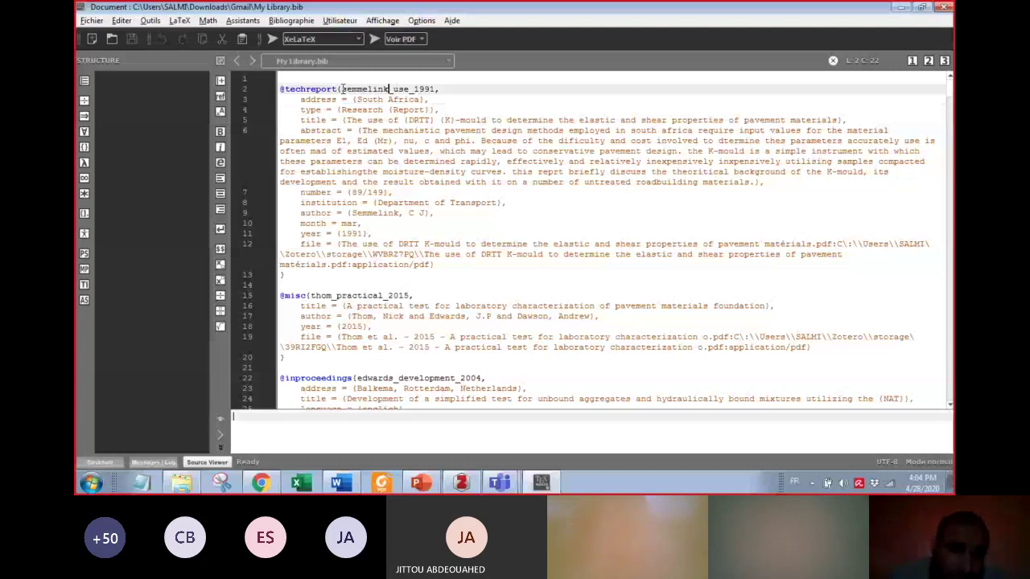
pyautogui.doubleClick(325, 90)
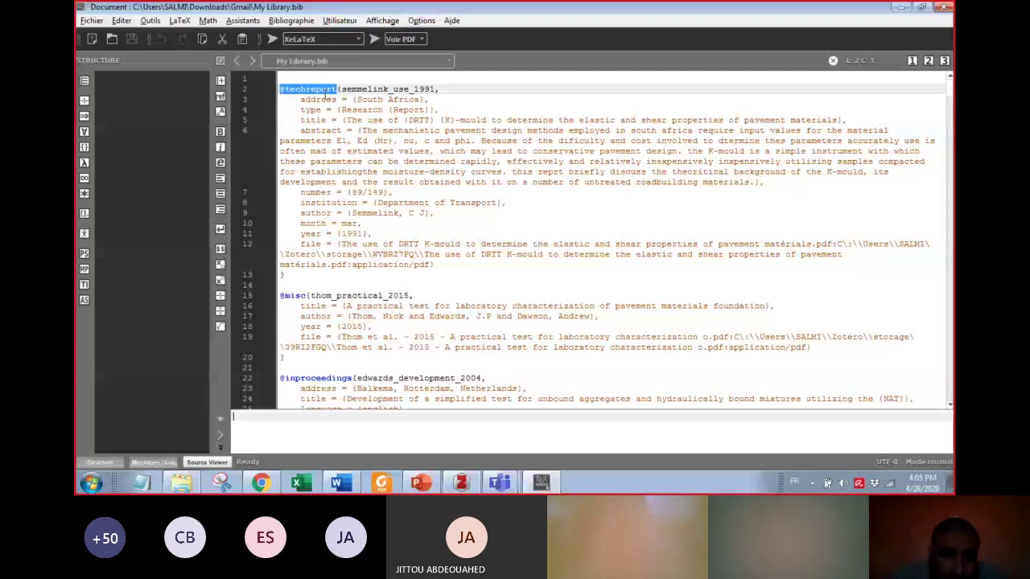
pyautogui.scroll(-20, 325, 129)
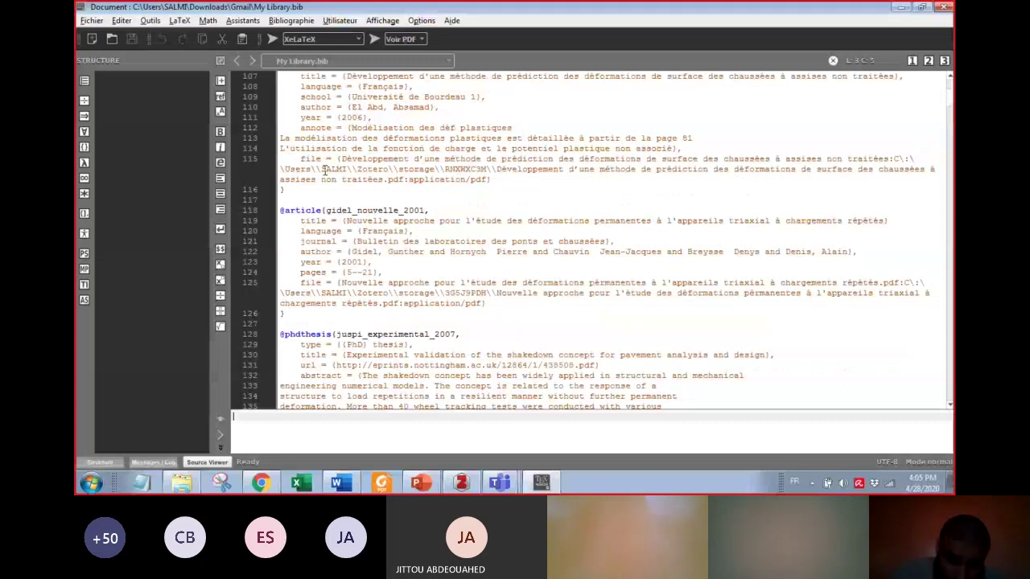
pyautogui.scroll(-4, 312, 206)
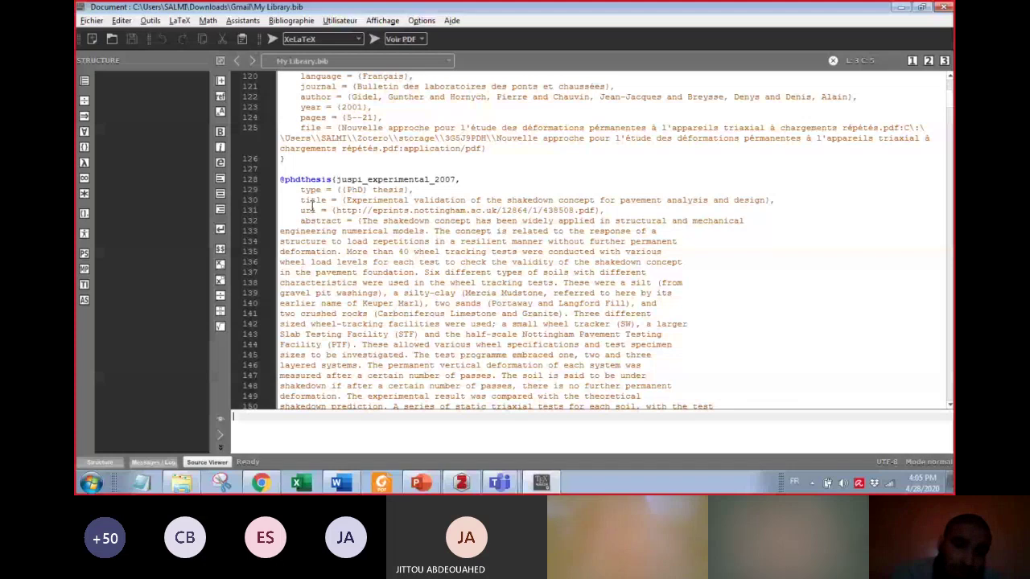
pyautogui.scroll(-6, 312, 206)
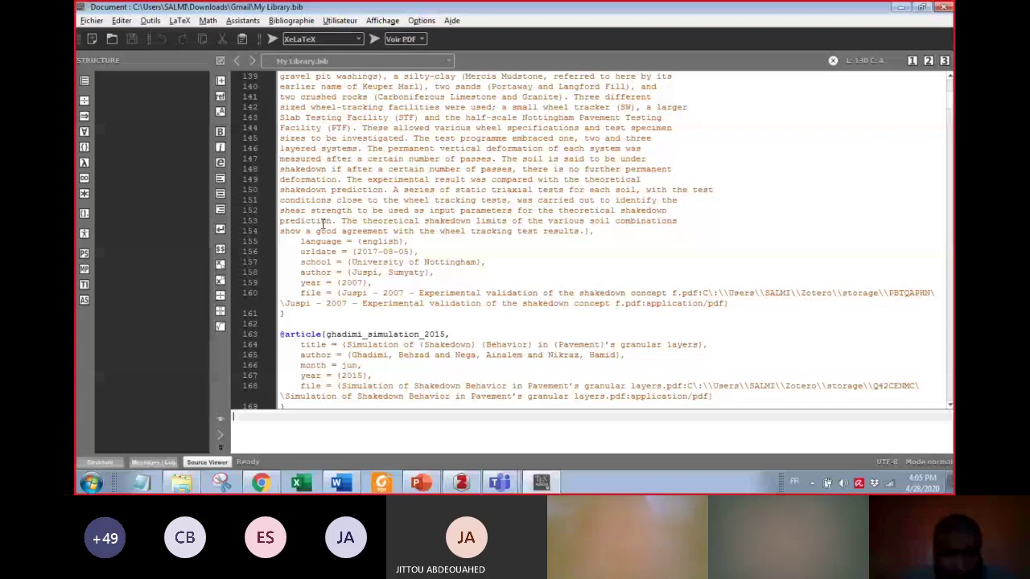
pyautogui.scroll(1, 324, 225)
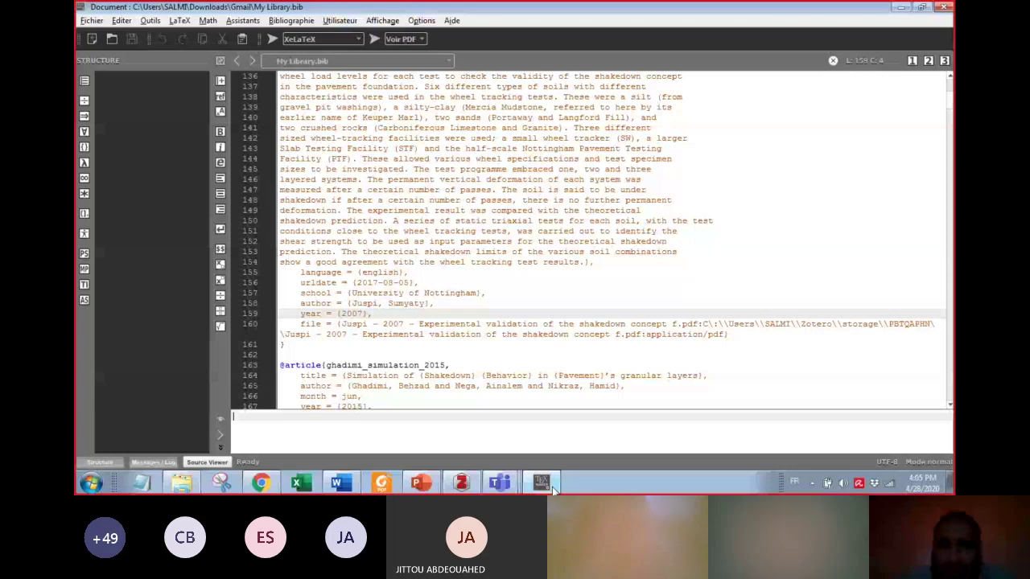
# Step: Return to the Word guide and review the library export illustration in its "Zotero to Latex" section
pyautogui.moveTo(472, 483)
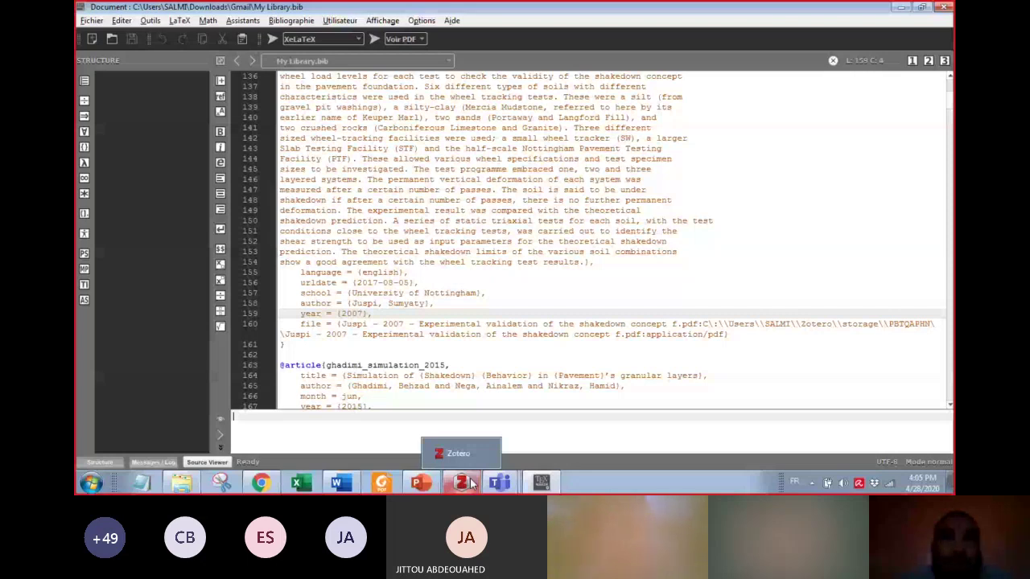
pyautogui.hotkey('alt', 'Tab')
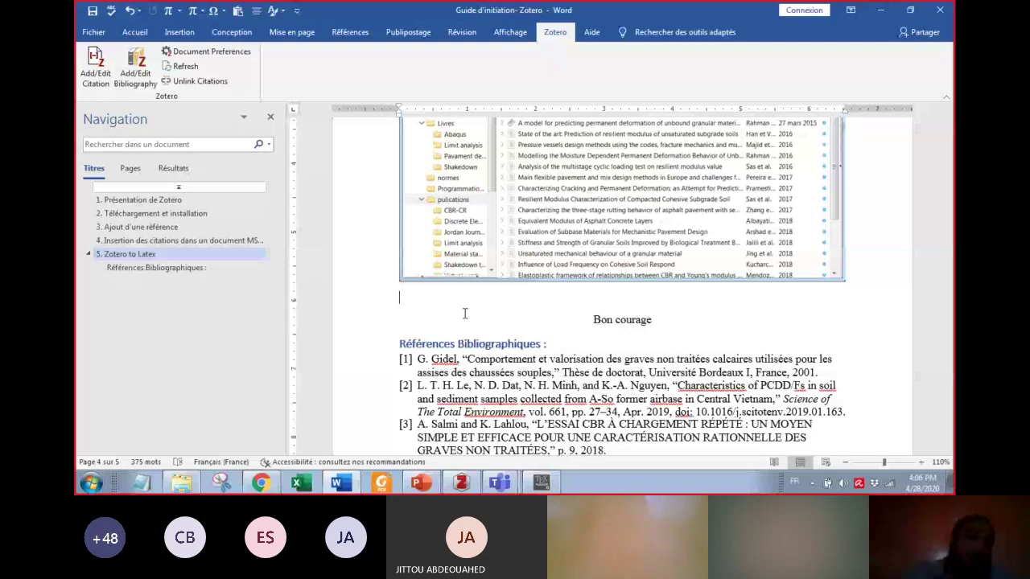
pyautogui.scroll(5, 464, 313)
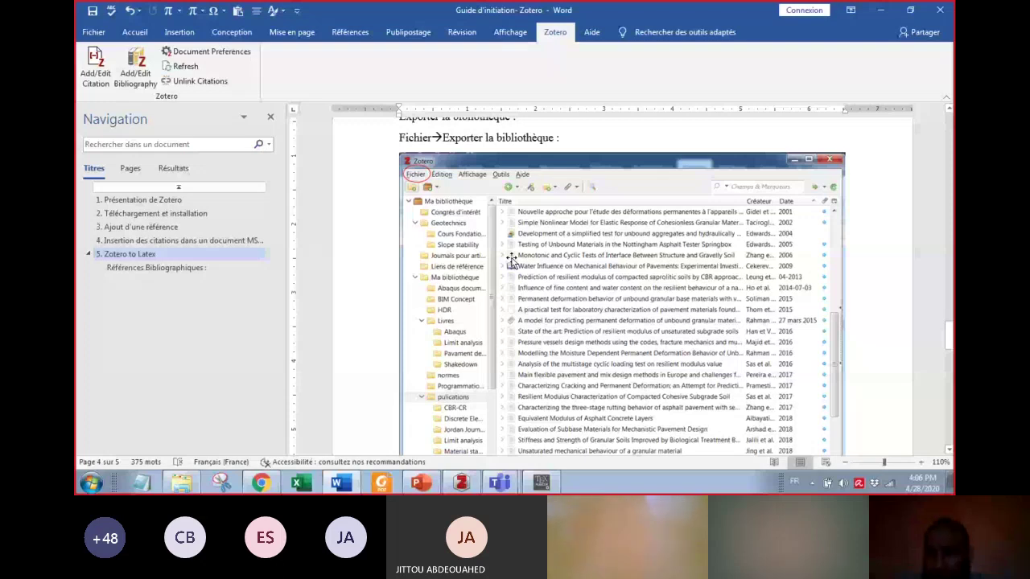
# Step: Check the Teams meeting conversation for participants' messages and switch back to Zotero
pyautogui.hotkey('alt', 'Tab')
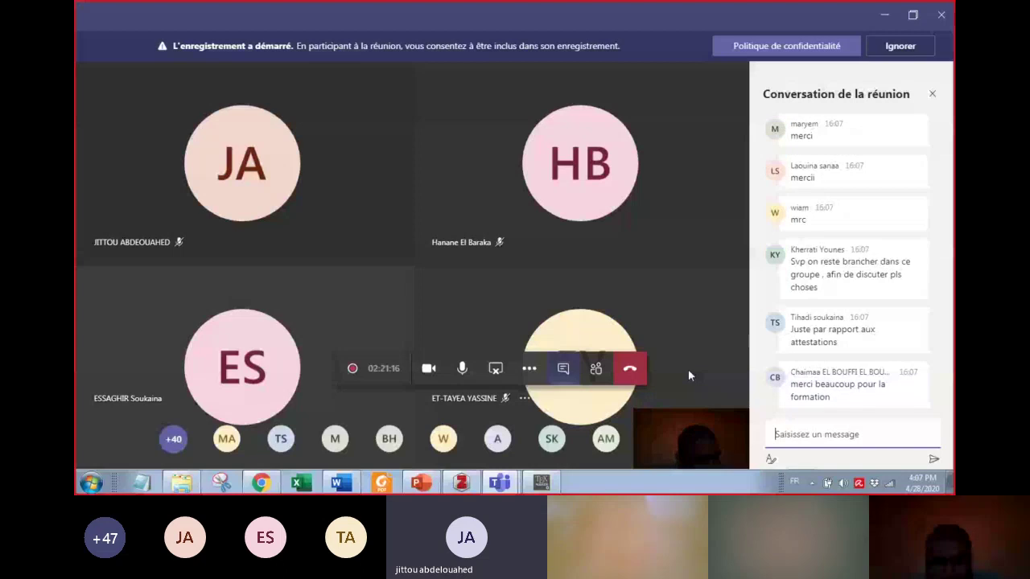
pyautogui.moveTo(465, 485)
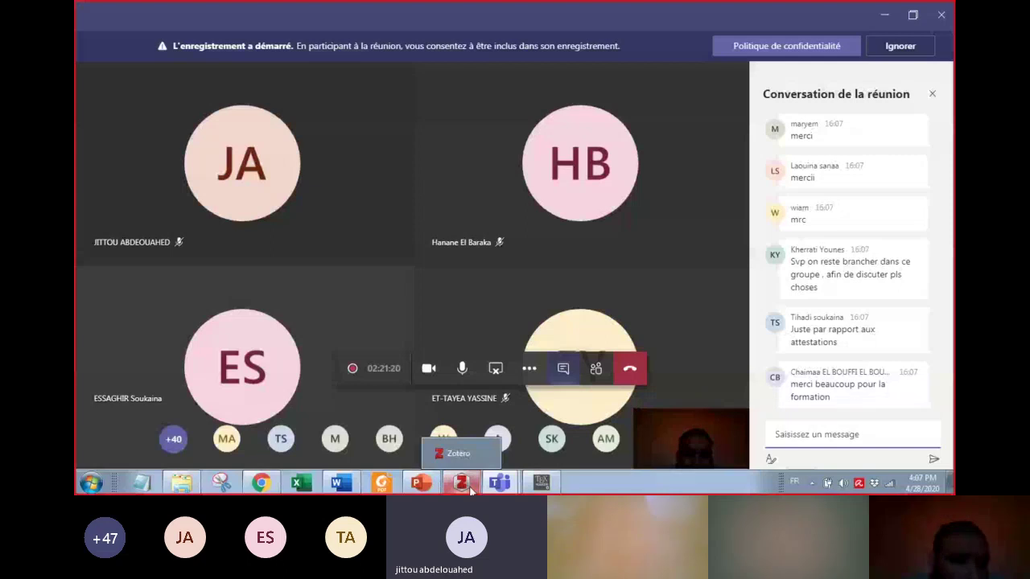
pyautogui.click(471, 490)
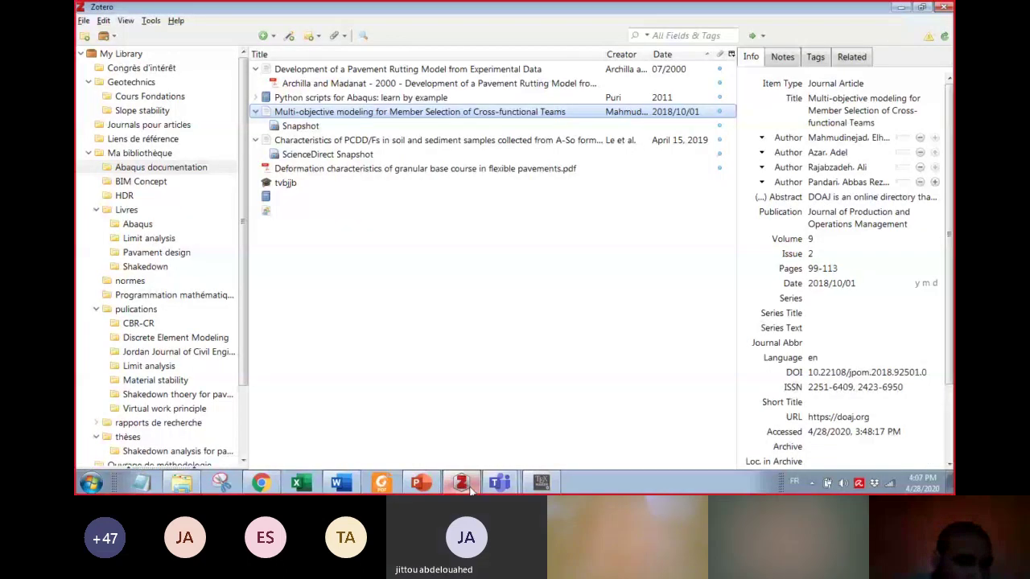
pyautogui.click(179, 485)
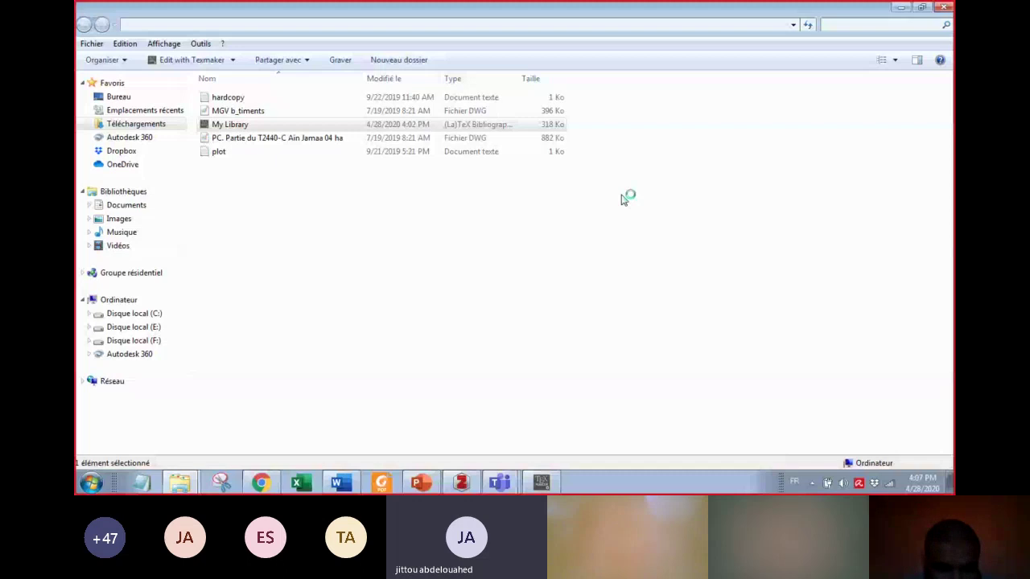
pyautogui.click(463, 482)
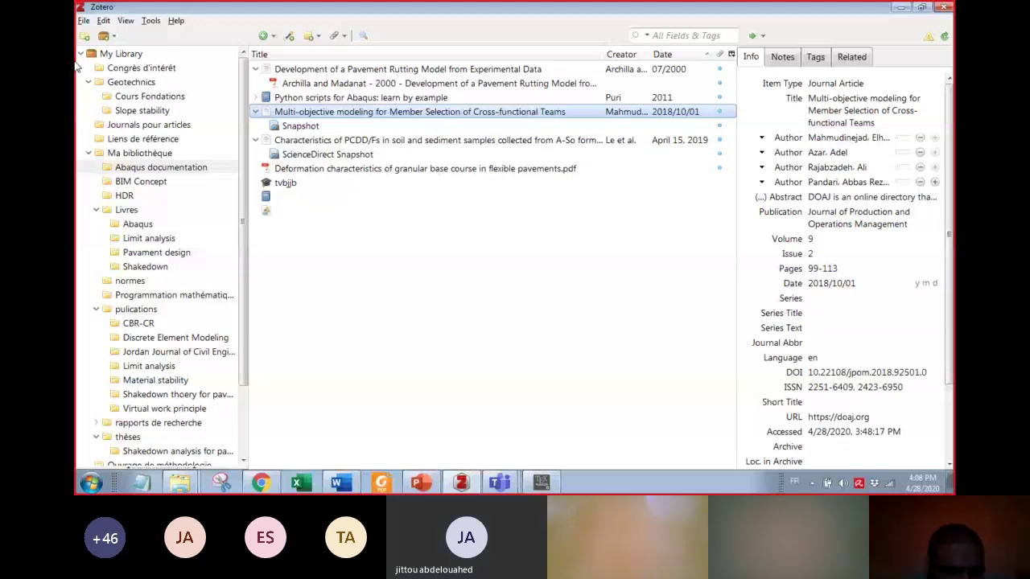
# Step: Open the pubs folder in a reduced File Explorer window over Zotero and locate the PDF "modélisation de l'influence de la teneur en eau"
pyautogui.click(184, 486)
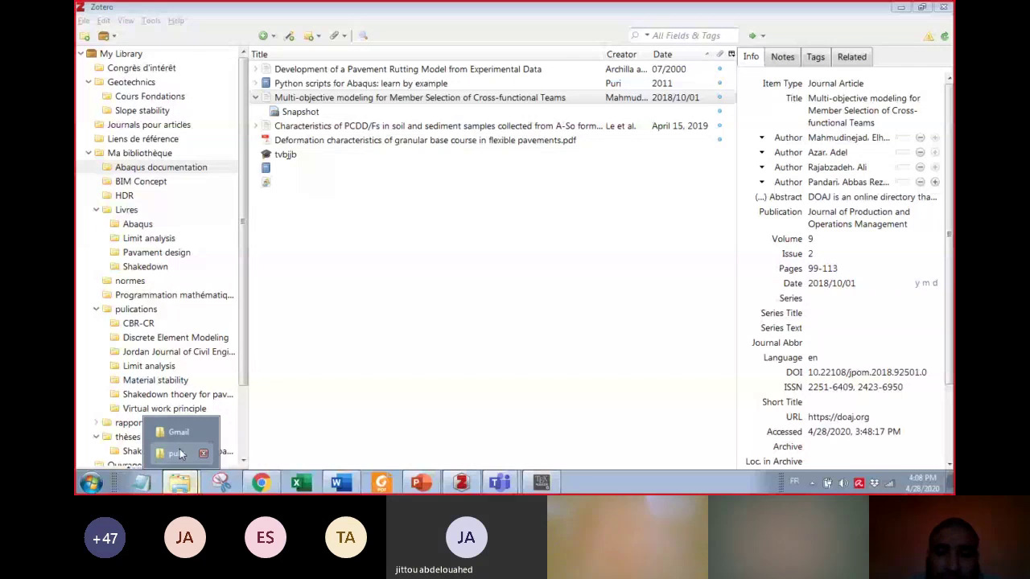
pyautogui.click(180, 455)
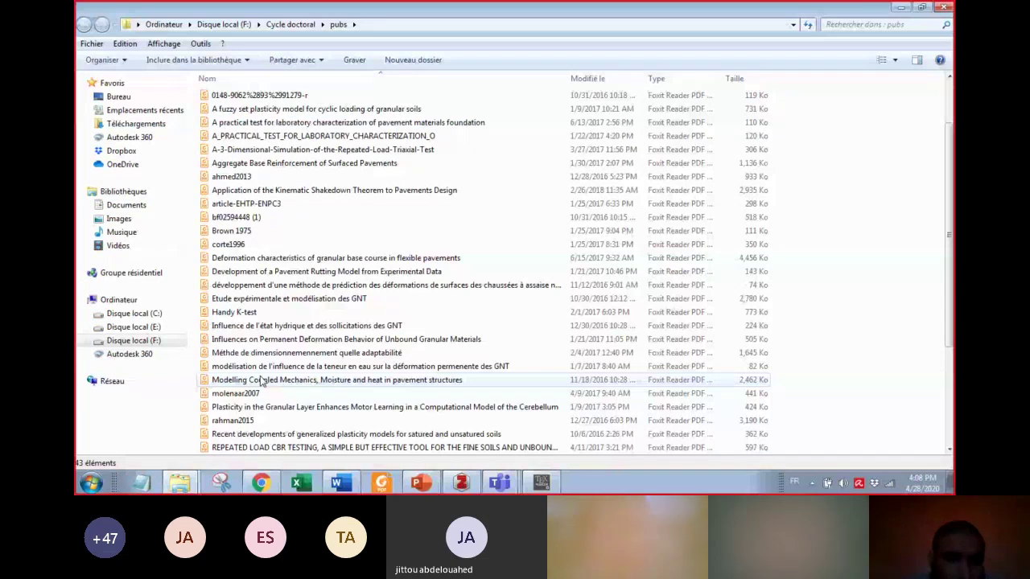
pyautogui.press('super+Down')
pyautogui.click(470, 256)
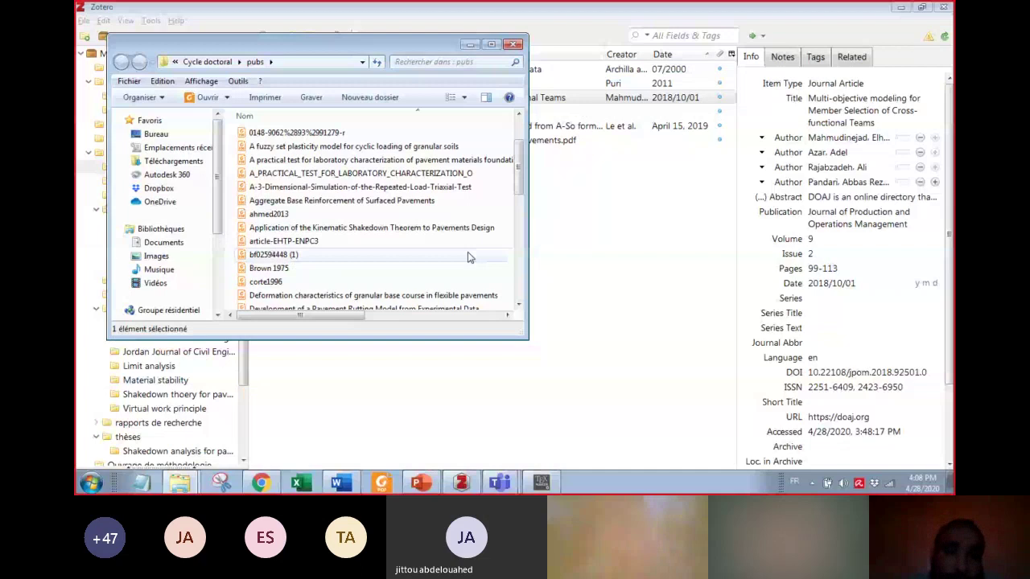
pyautogui.scroll(-4, 346, 253)
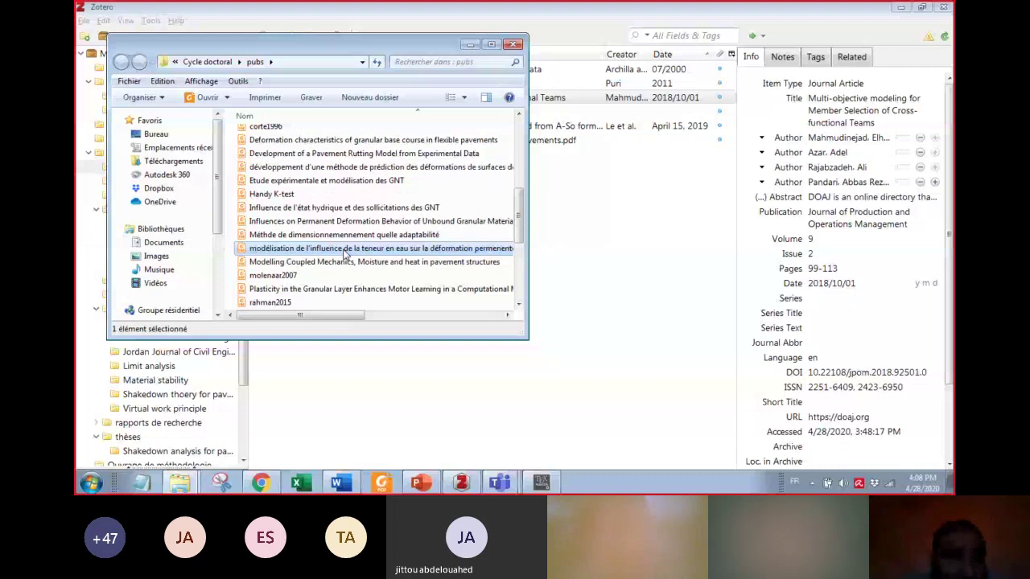
pyautogui.hotkey('alt', 'F4')
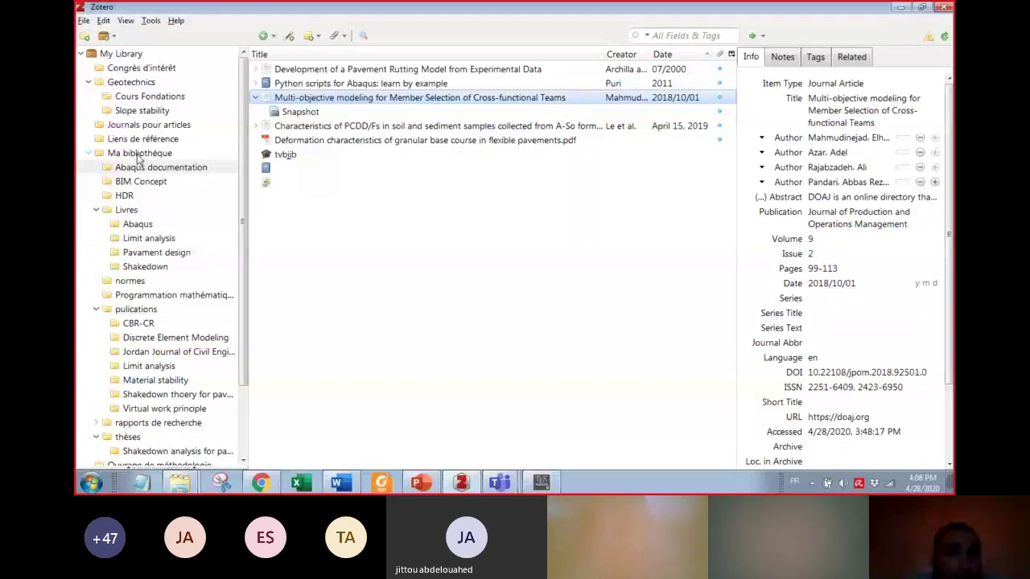
# Step: Add the "modélisation de l'influence de la teneur en eau" PDF from the pubs folder to Zotero's Abaqus documentation collection
pyautogui.click(137, 153)
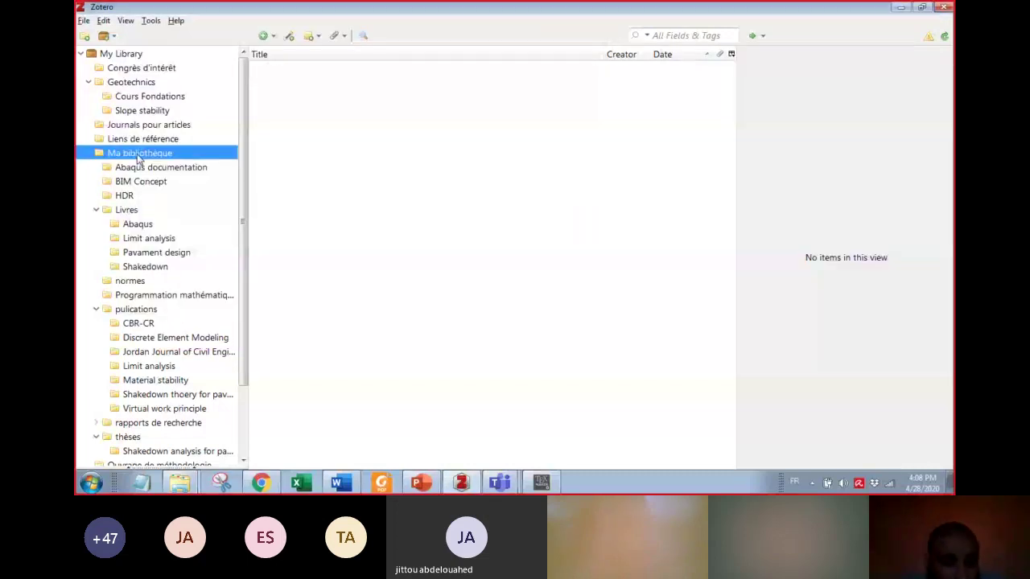
pyautogui.click(161, 167)
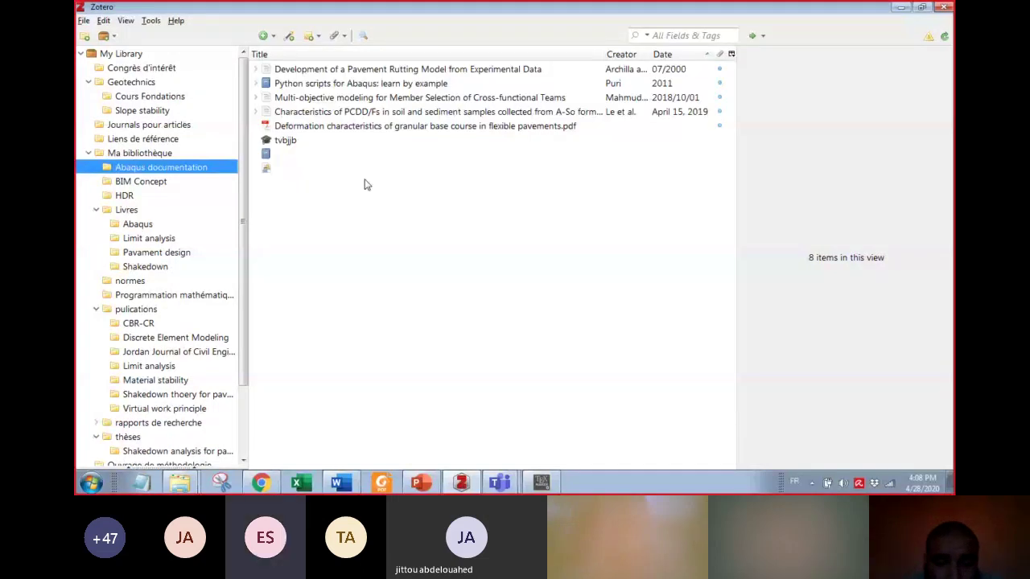
pyautogui.click(178, 483)
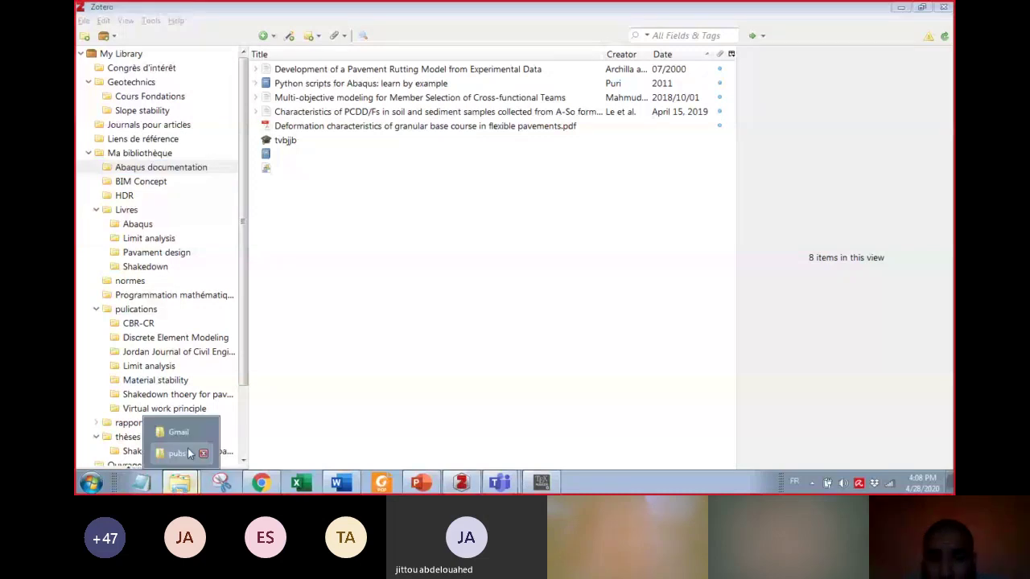
pyautogui.click(179, 454)
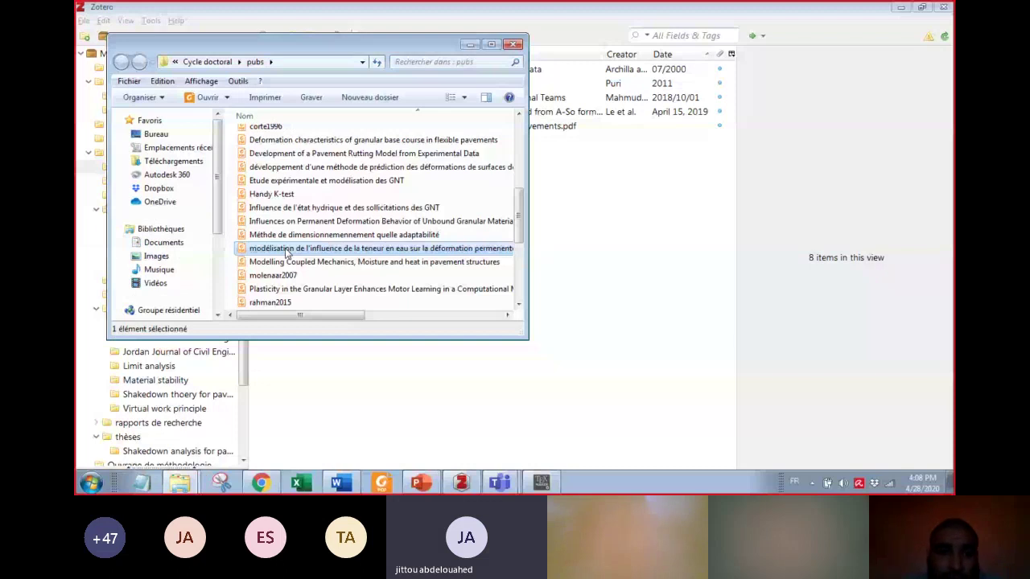
pyautogui.scroll(-1, 287, 252)
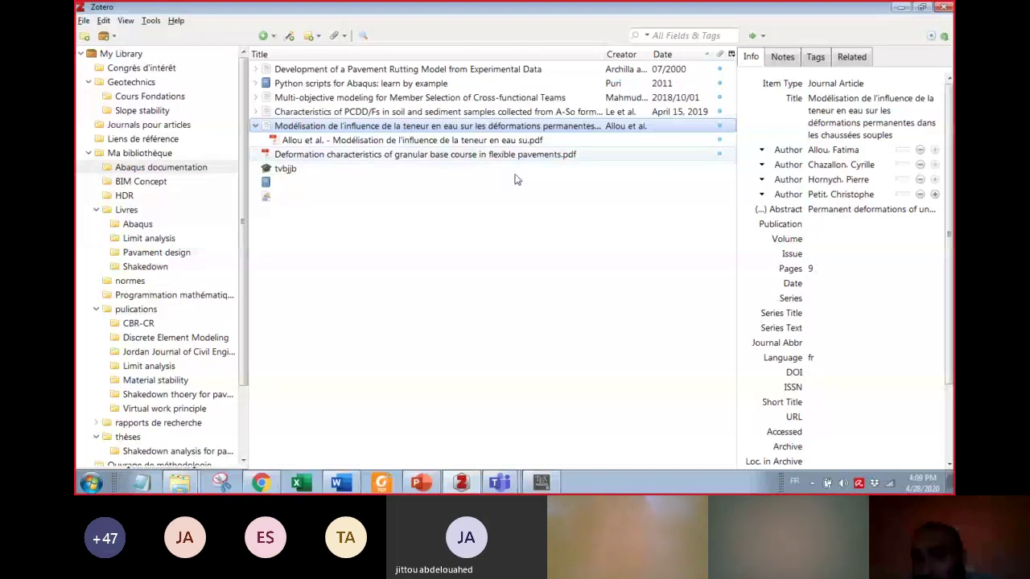
# Step: Inspect the title of the newly added journal article and the details of its attached PDF
pyautogui.click(861, 128)
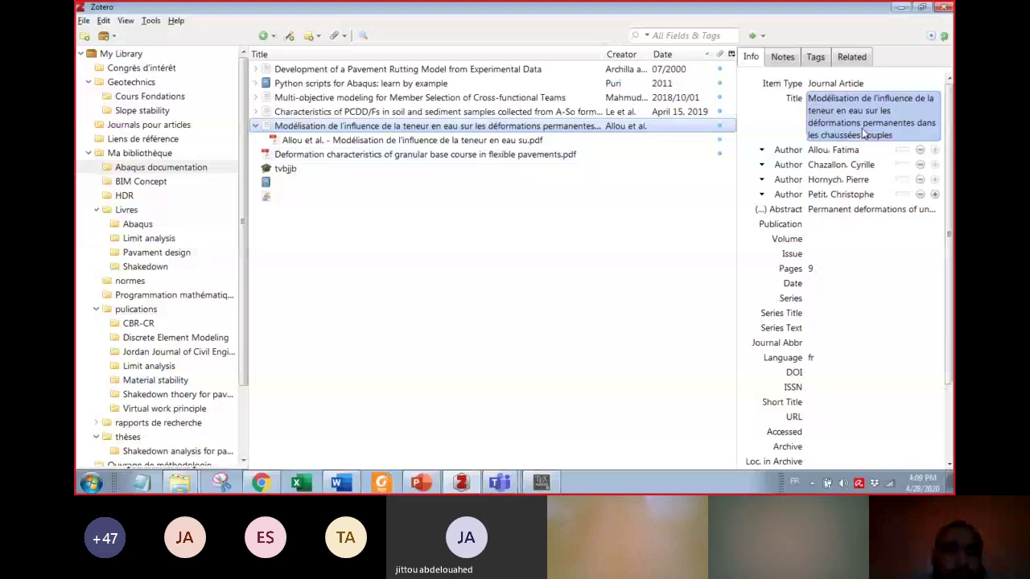
pyautogui.click(442, 141)
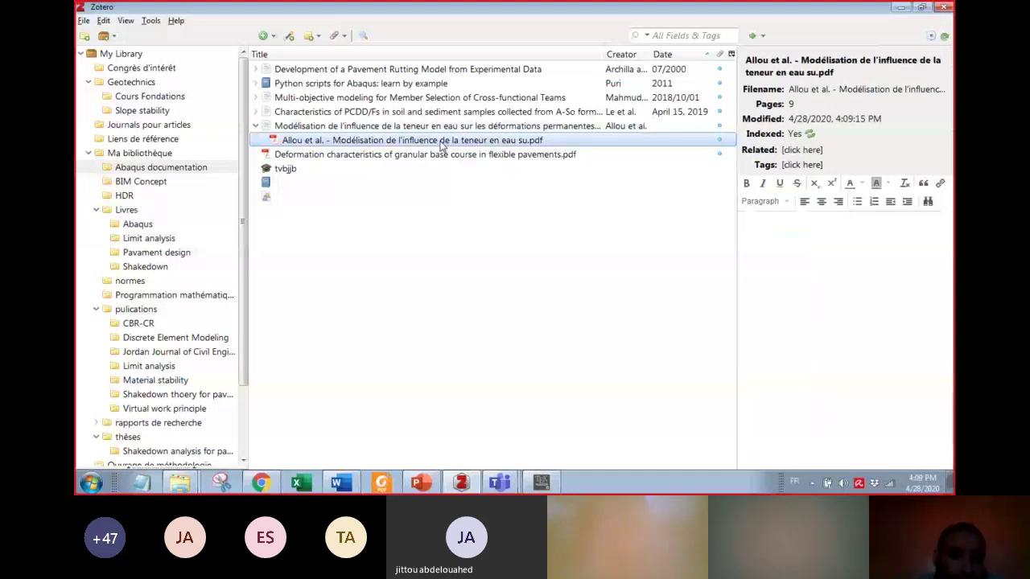
# Step: Open the Allou et al. PDF attachment in Foxit Reader and select the article's full title on the first page
pyautogui.hotkey('alt', 'Tab')
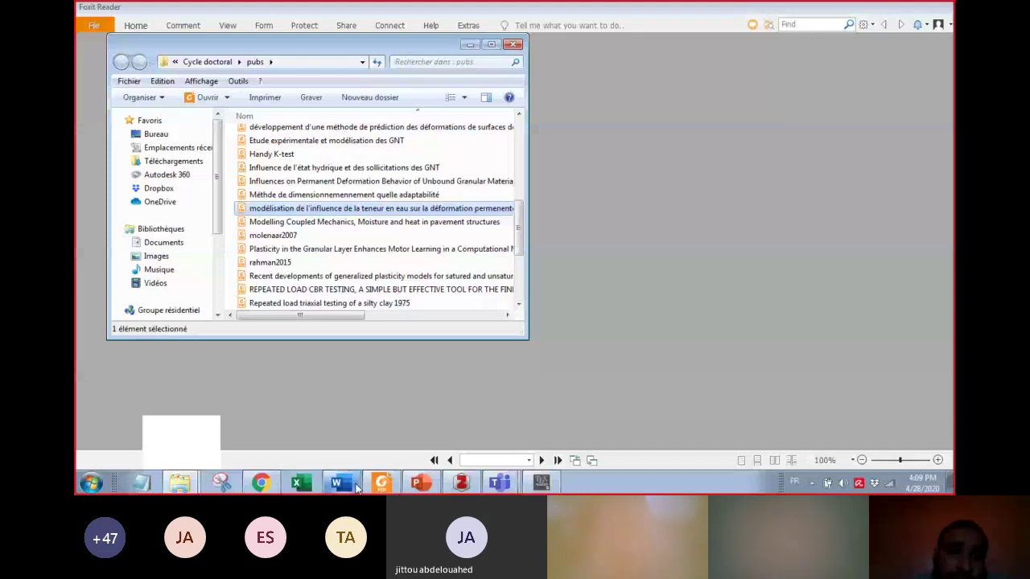
pyautogui.press('Return')
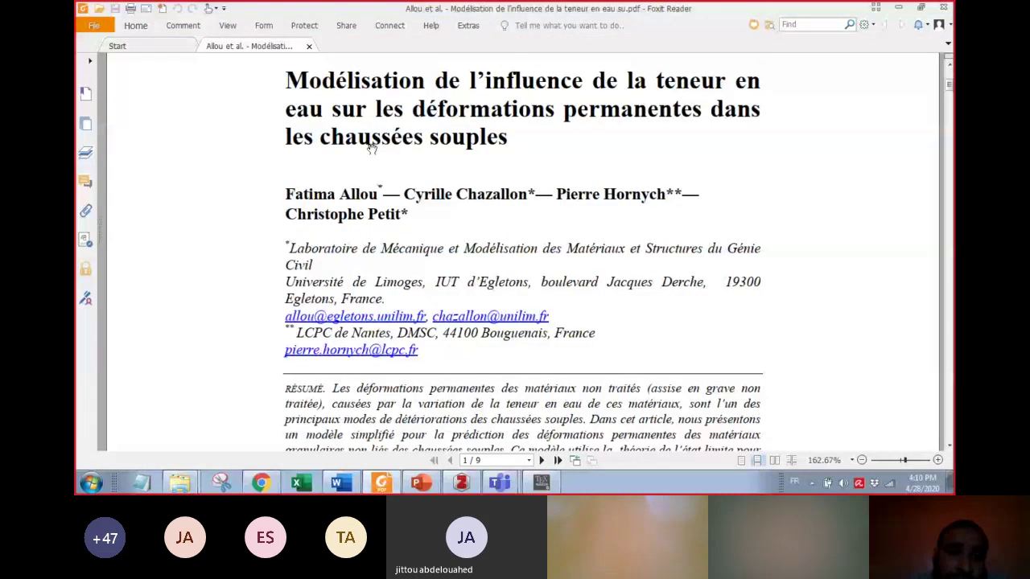
pyautogui.moveTo(286, 157); pyautogui.dragTo(510, 213)
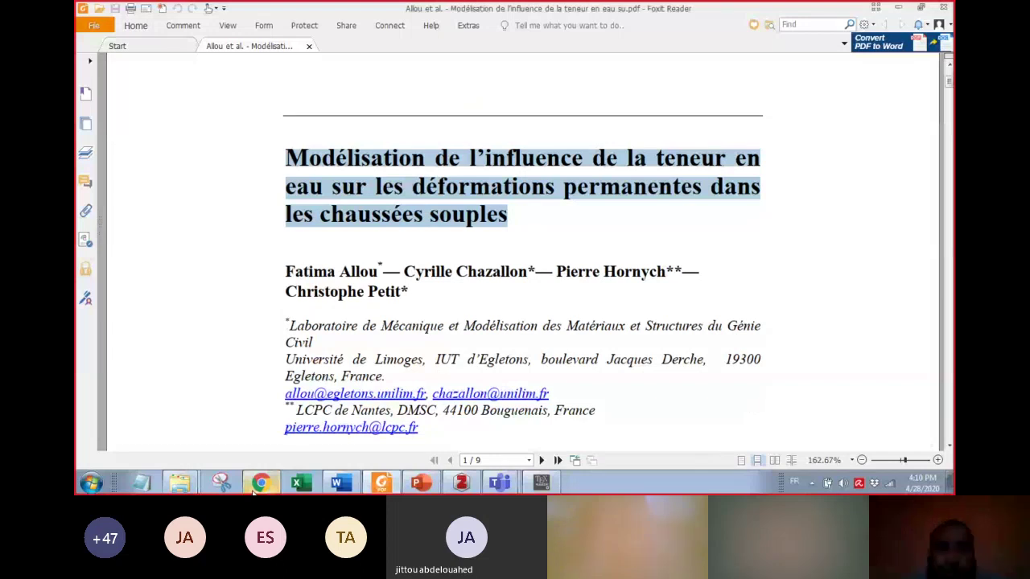
# Step: Switch to Chrome, search Google Scholar for the Modélisation de l'influence de la teneur en eau article, and view its PDF result
pyautogui.click(259, 483)
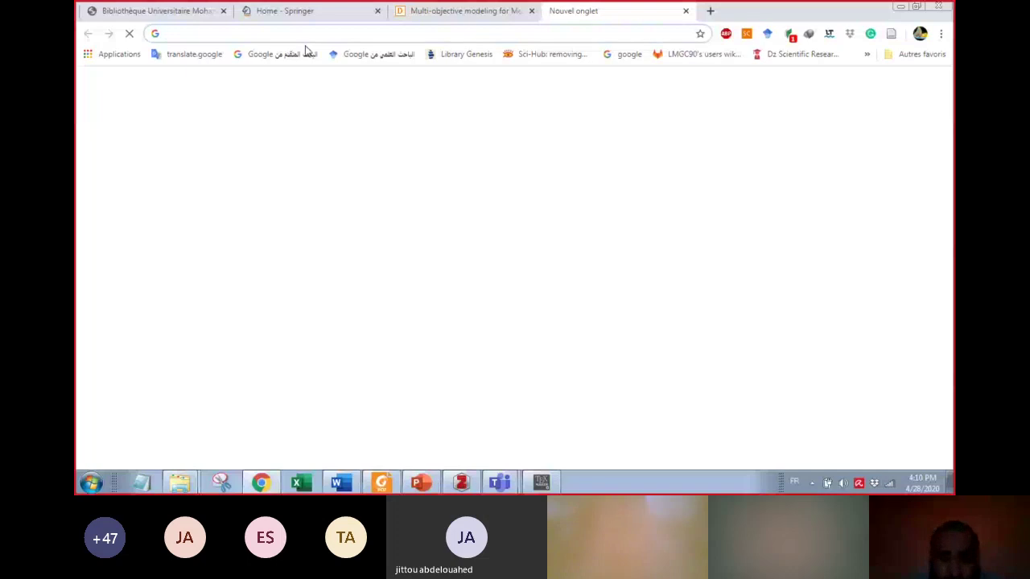
pyautogui.click(374, 56)
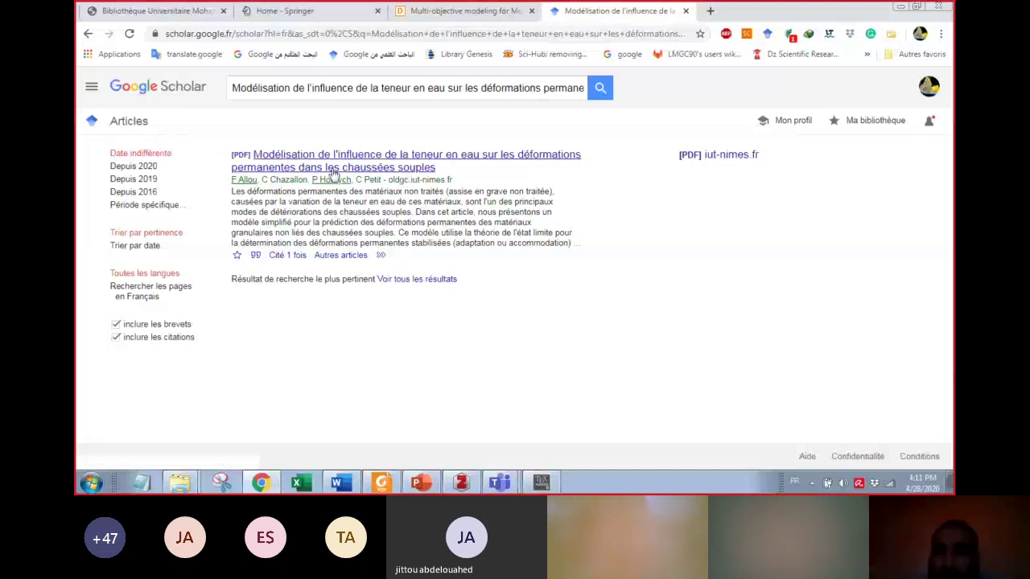
pyautogui.click(335, 169)
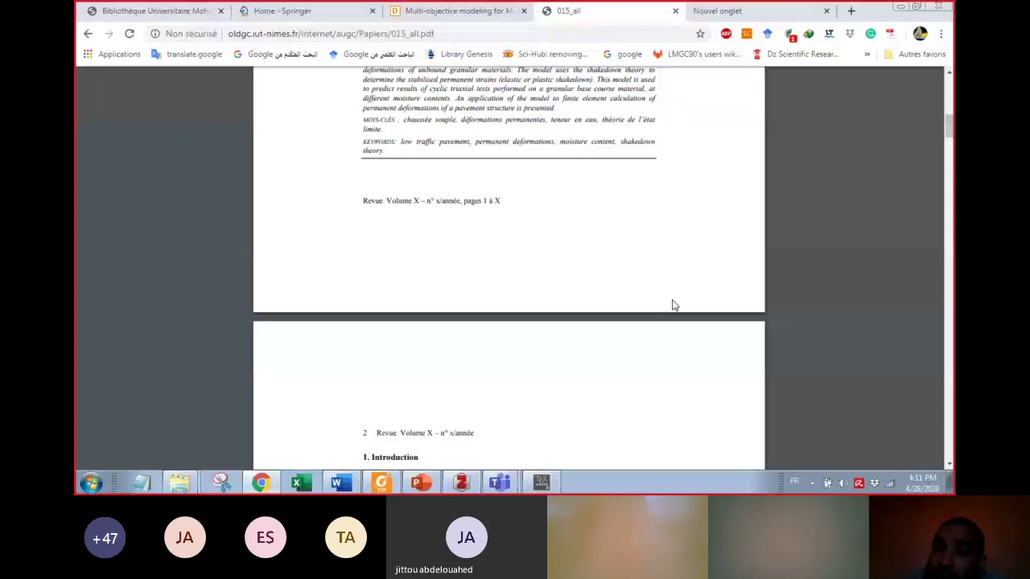
pyautogui.scroll(5, 675, 305)
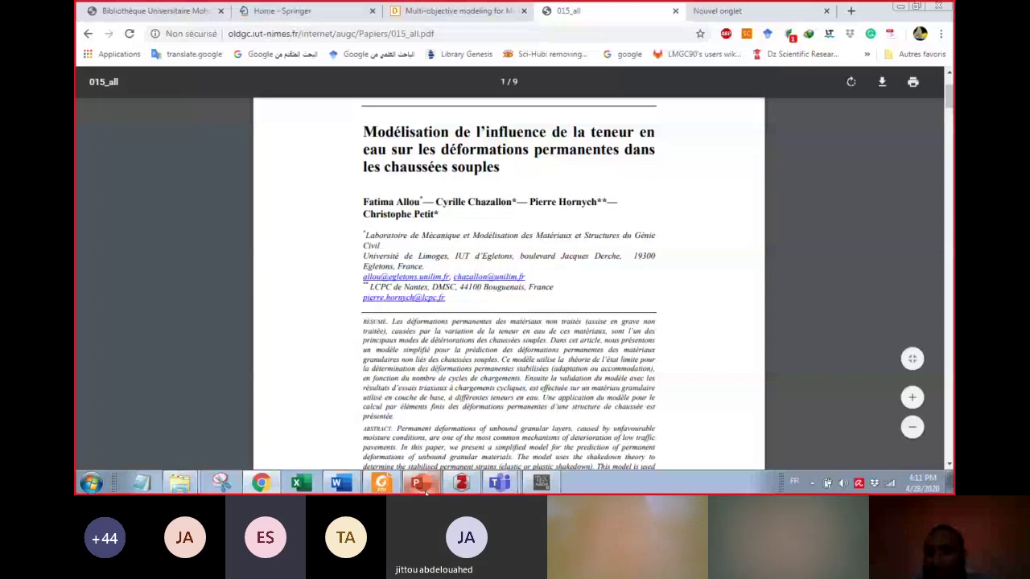
# Step: Switch to the Teams meeting, expand the truncated chat message, and read back through the earlier participant messages
pyautogui.click(499, 482)
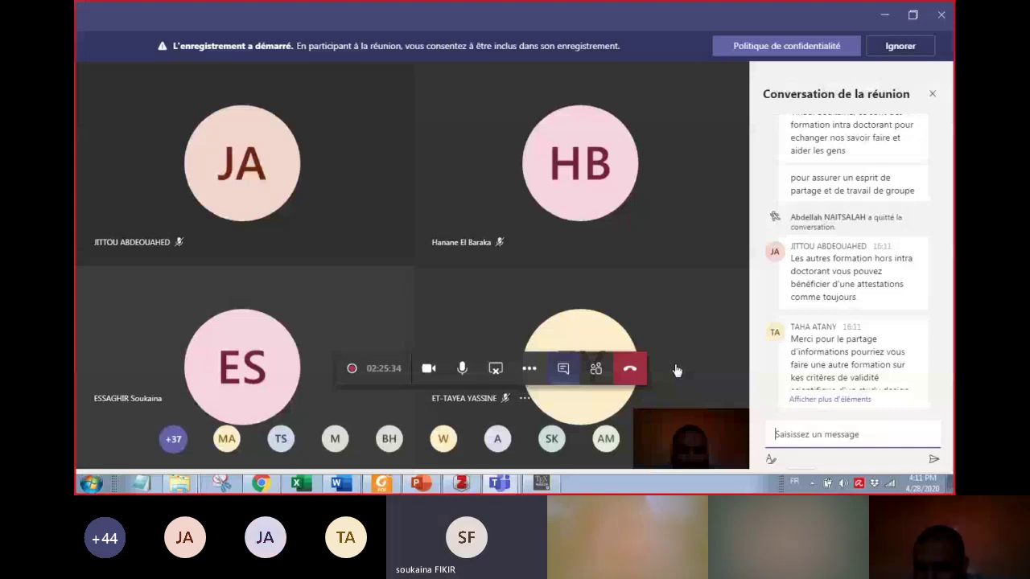
pyautogui.click(830, 400)
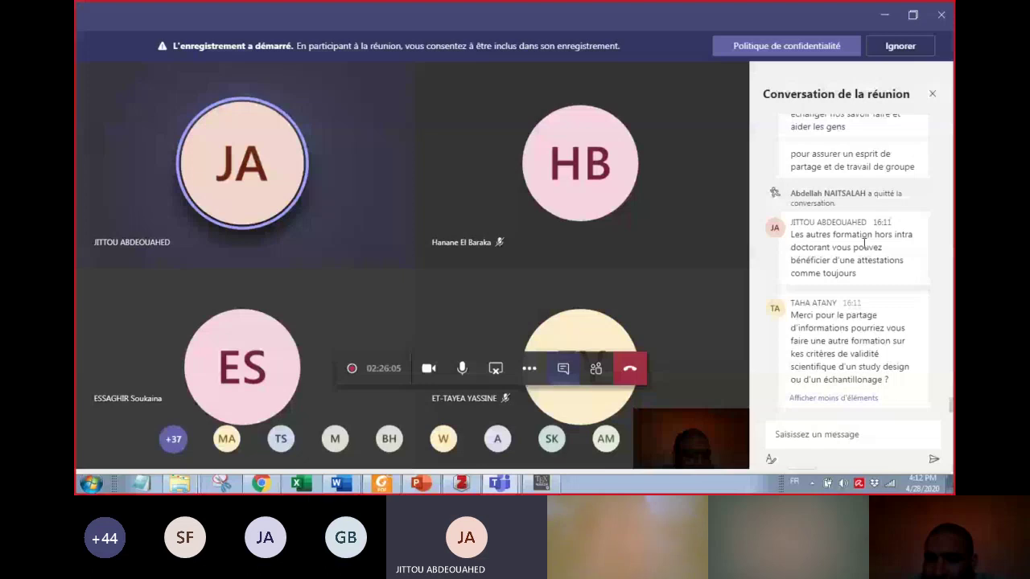
pyautogui.scroll(2, 864, 243)
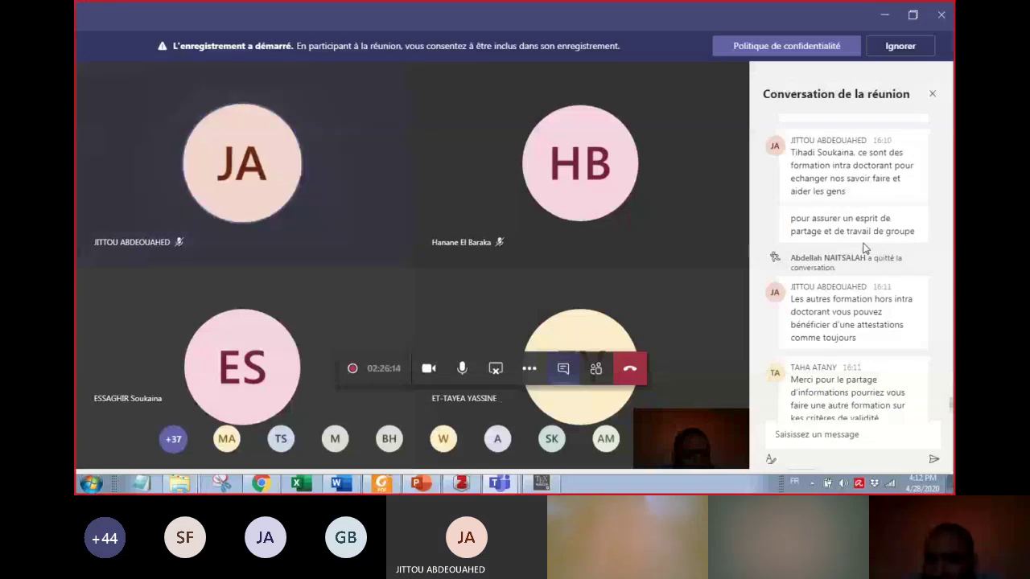
pyautogui.scroll(4, 864, 248)
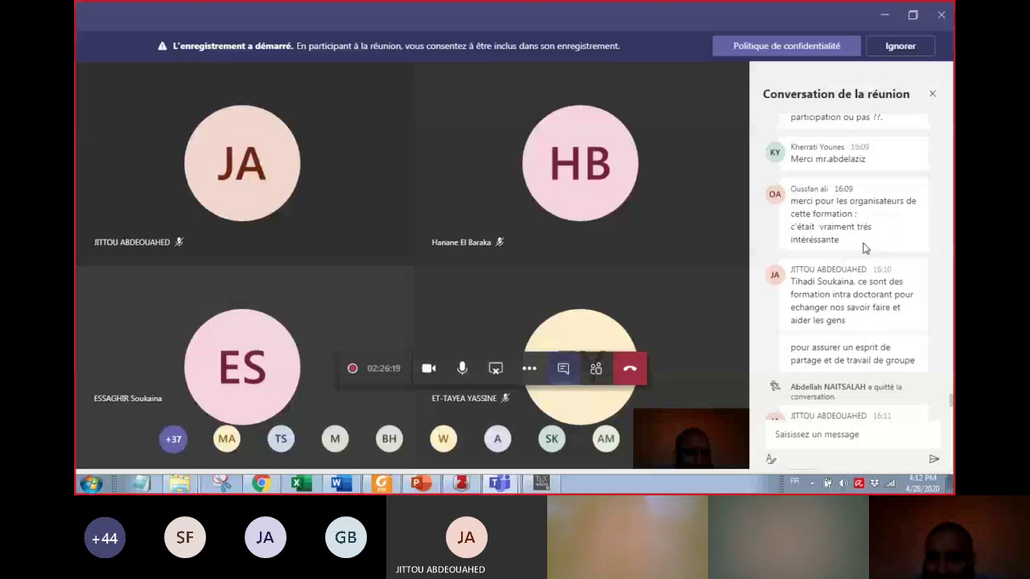
pyautogui.scroll(4, 864, 248)
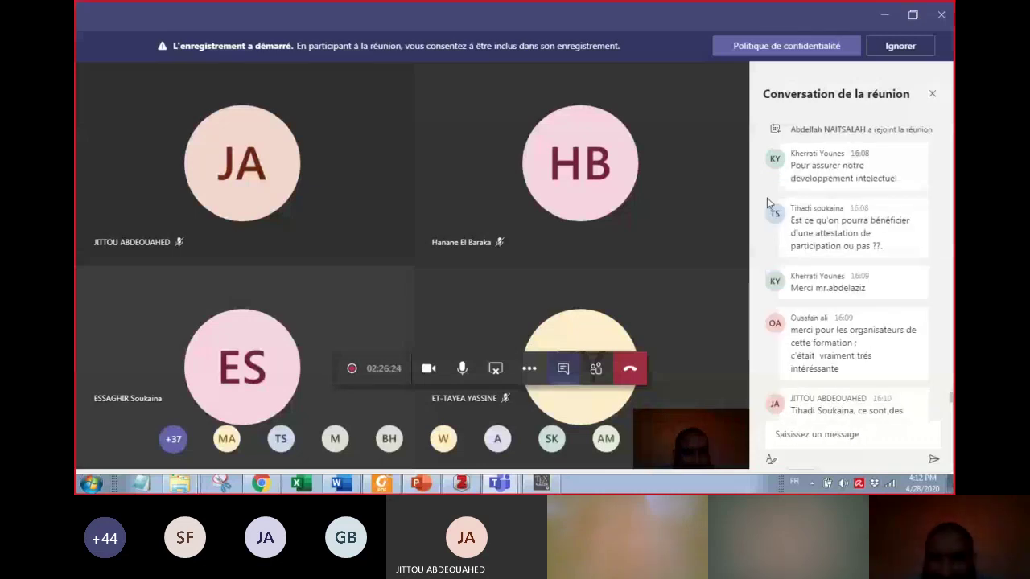
pyautogui.moveTo(554, 320)
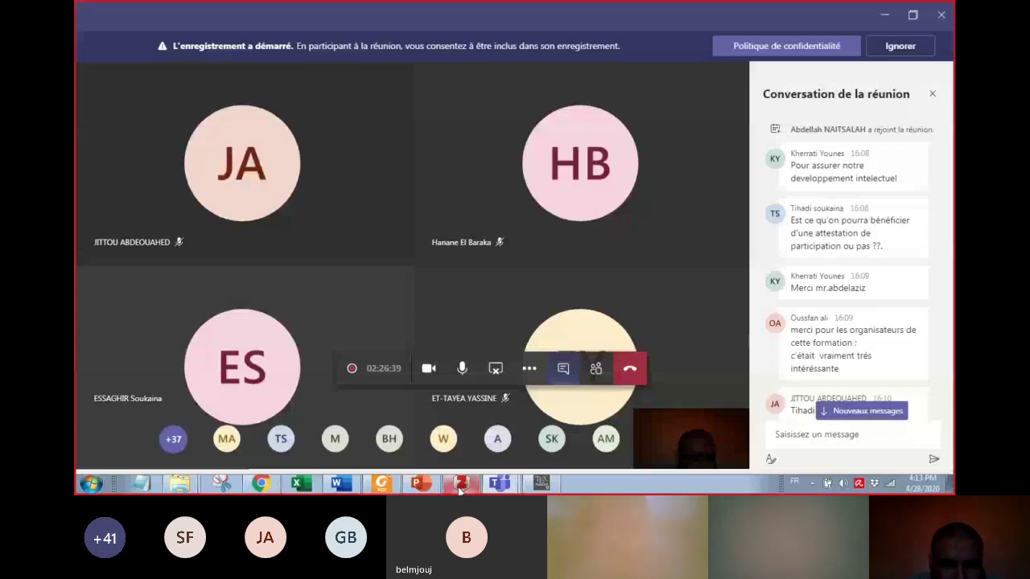
# Step: View the RTF Scan introduction in Zotero, cancel the wizard, and return to the Teams meeting
pyautogui.click(460, 484)
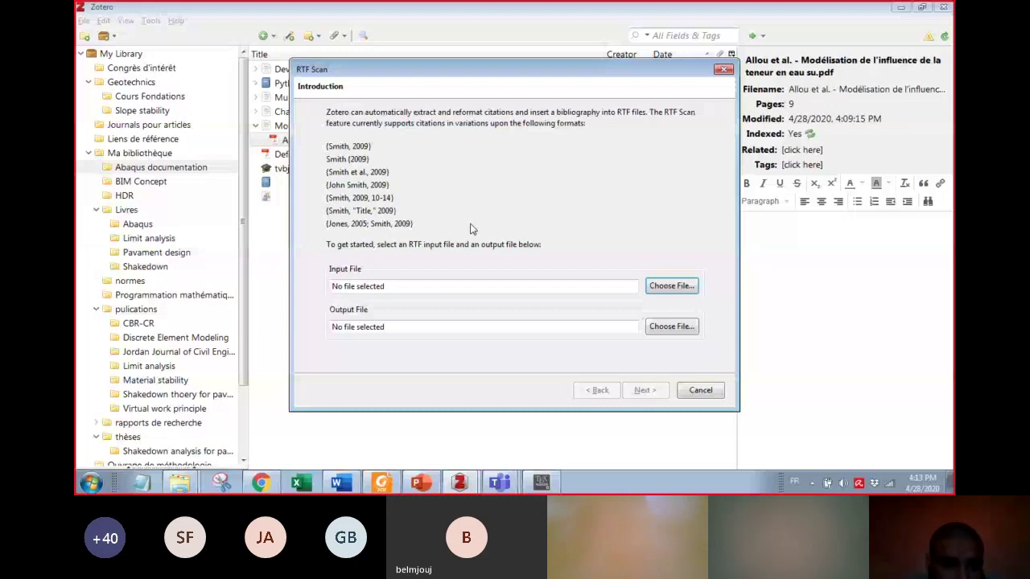
pyautogui.click(700, 392)
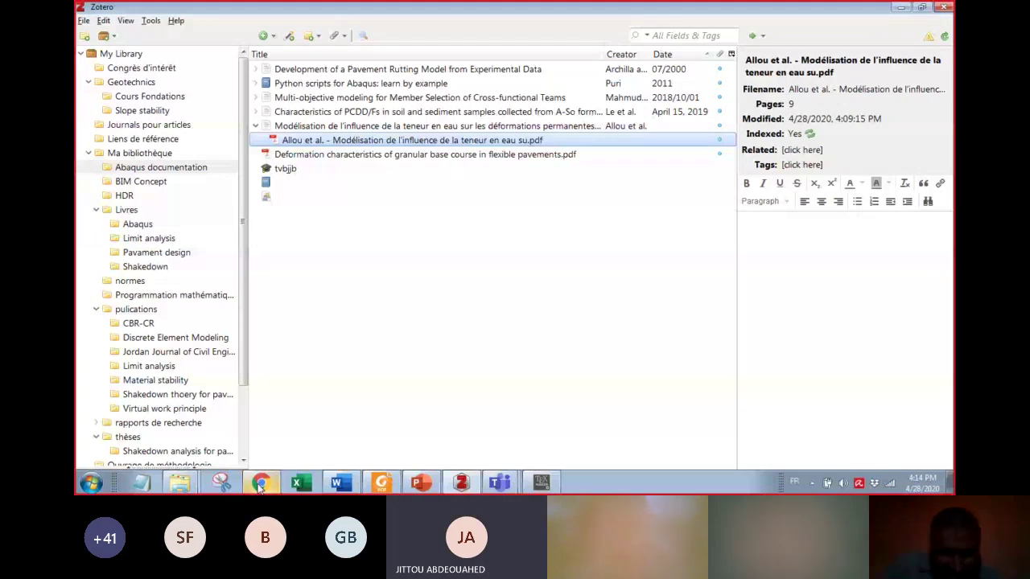
pyautogui.hotkey('alt', 'Tab')
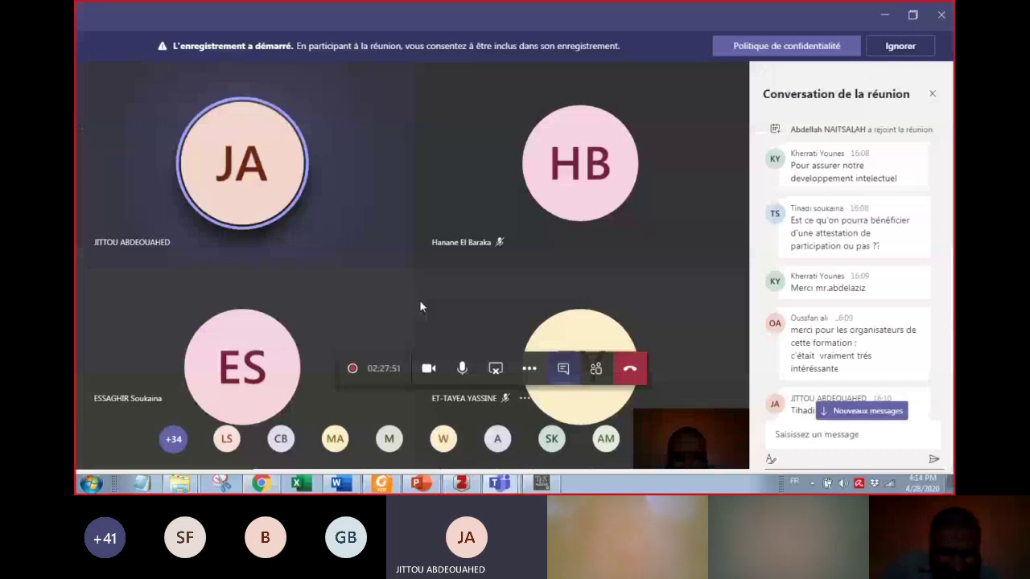
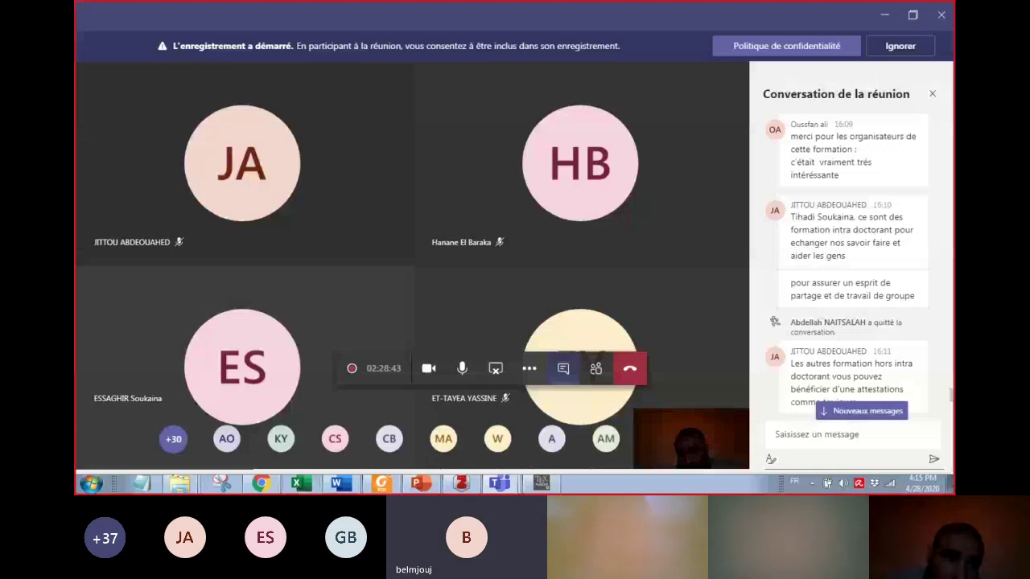
# Step: Switch to Zotero and start exporting the "Multi-objective modeling for Member Selection of Cross-functional Teams" article in BibTeX format
pyautogui.click(462, 484)
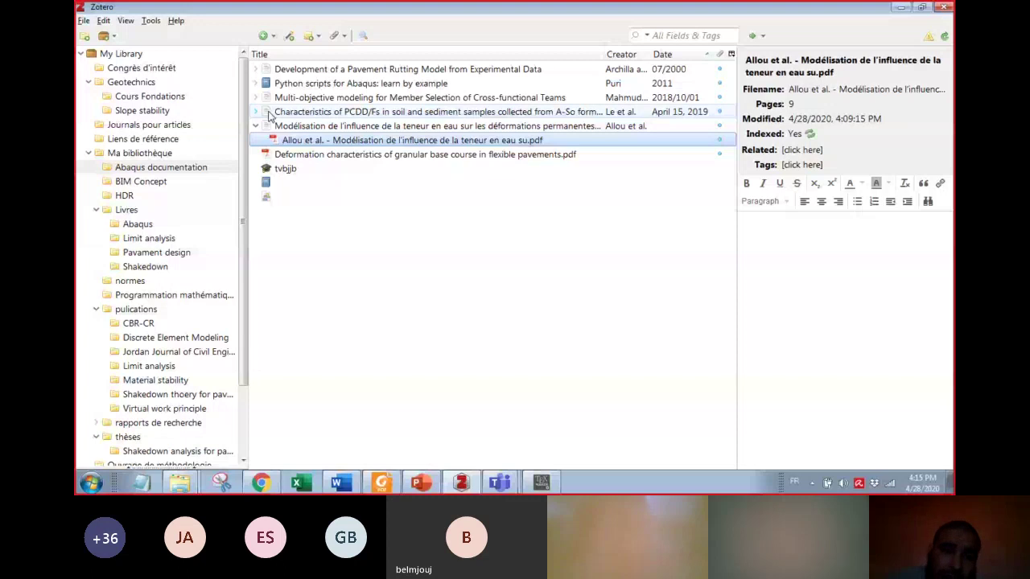
pyautogui.rightClick(337, 97)
pyautogui.click(342, 278)
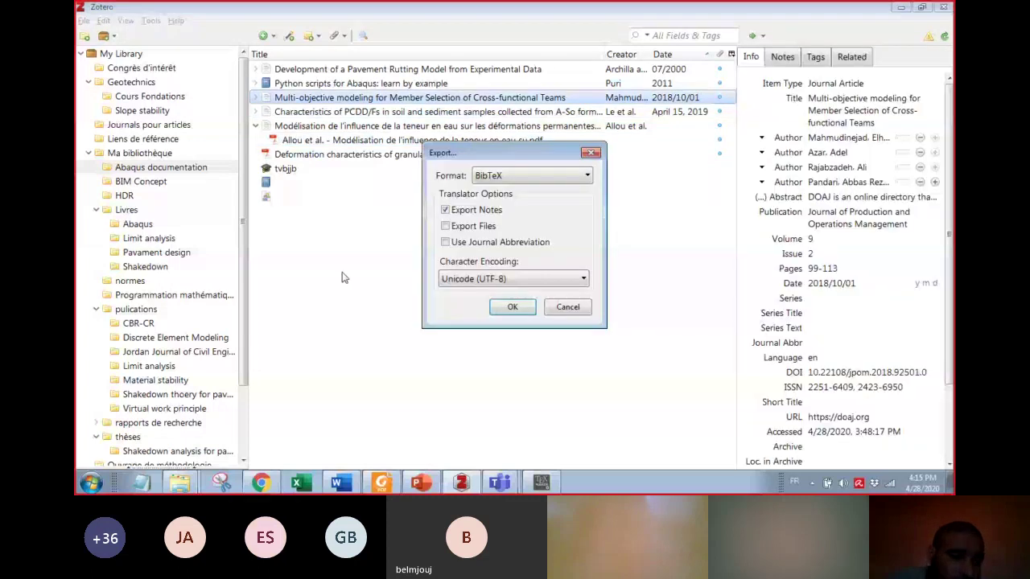